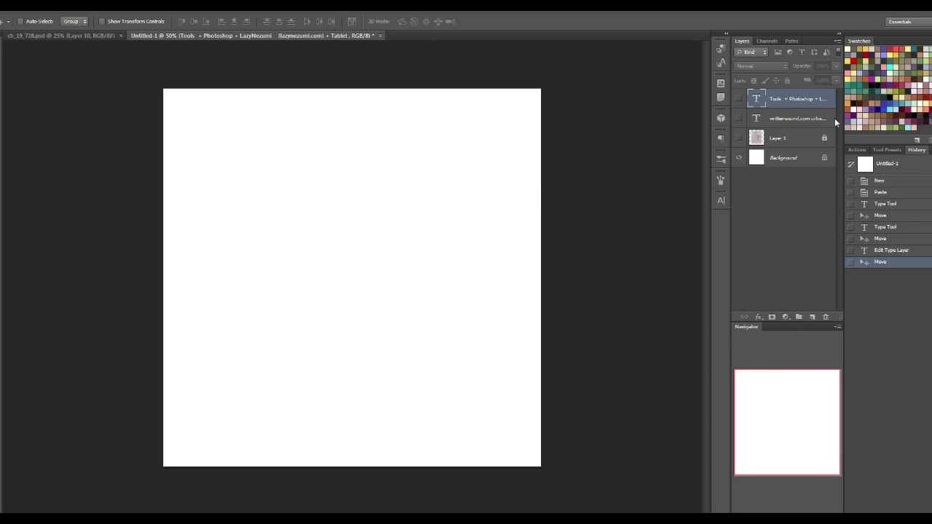
Step: Show the Tools text layer and hide it again, and do the same with the writtensound.com text layer
click(740, 99)
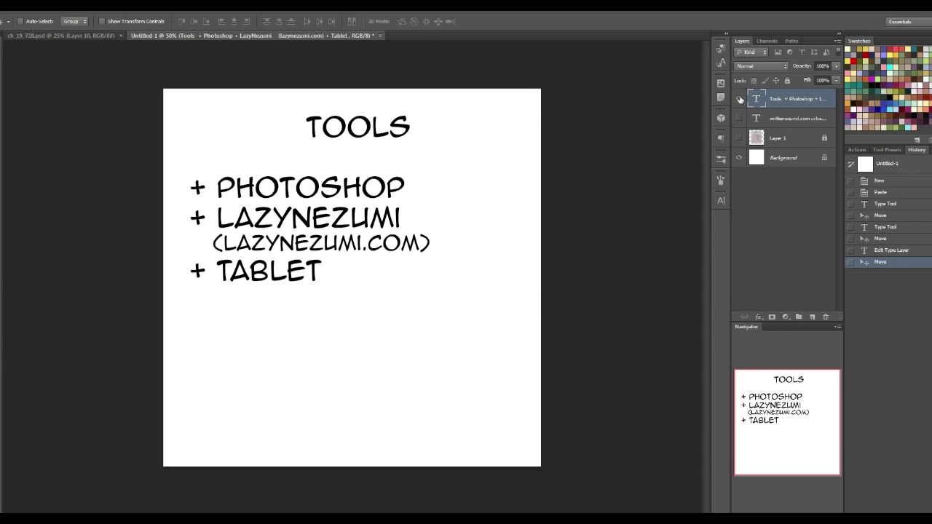
click(740, 99)
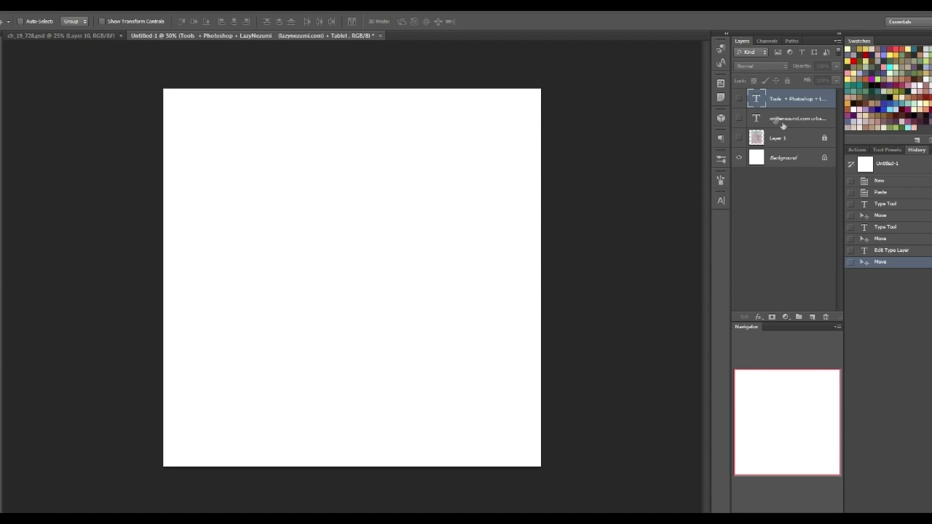
click(740, 118)
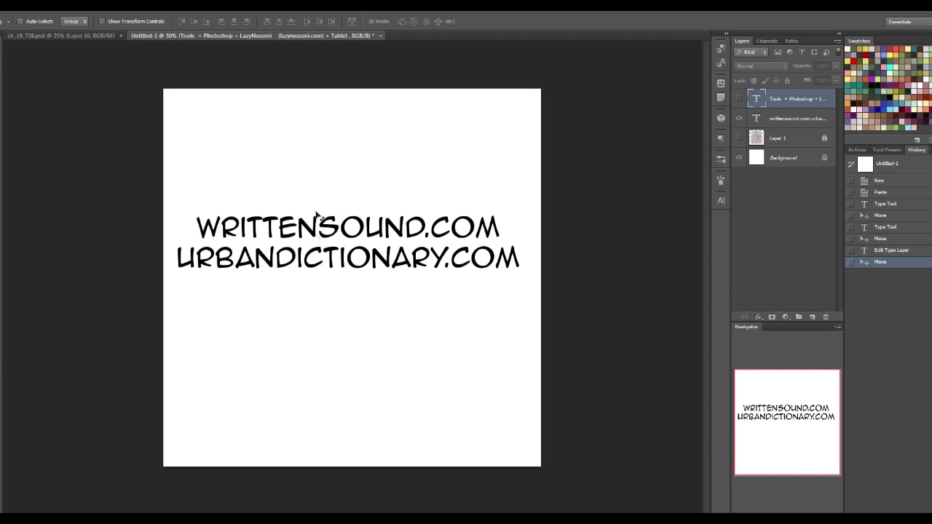
click(739, 118)
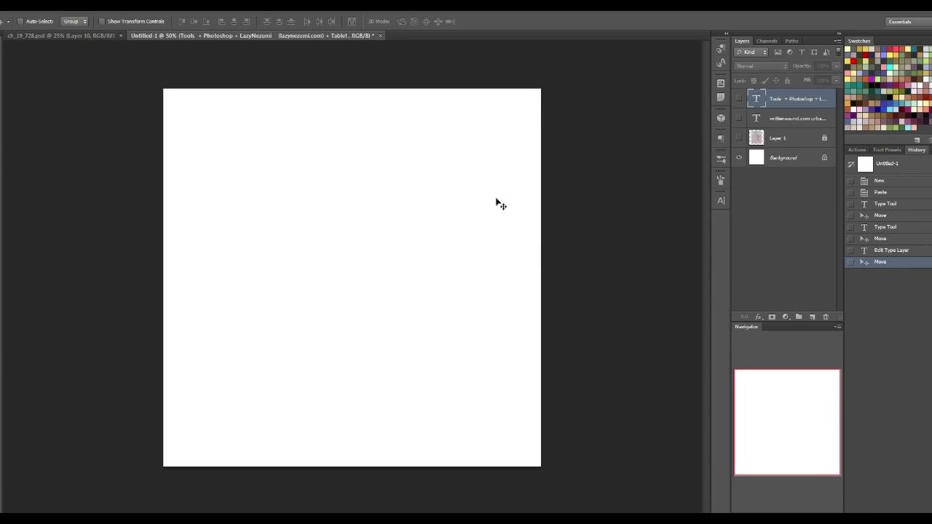
Step: Show the locked sketch layer, Layer 1, and add a new empty layer above it for brush work
click(739, 138)
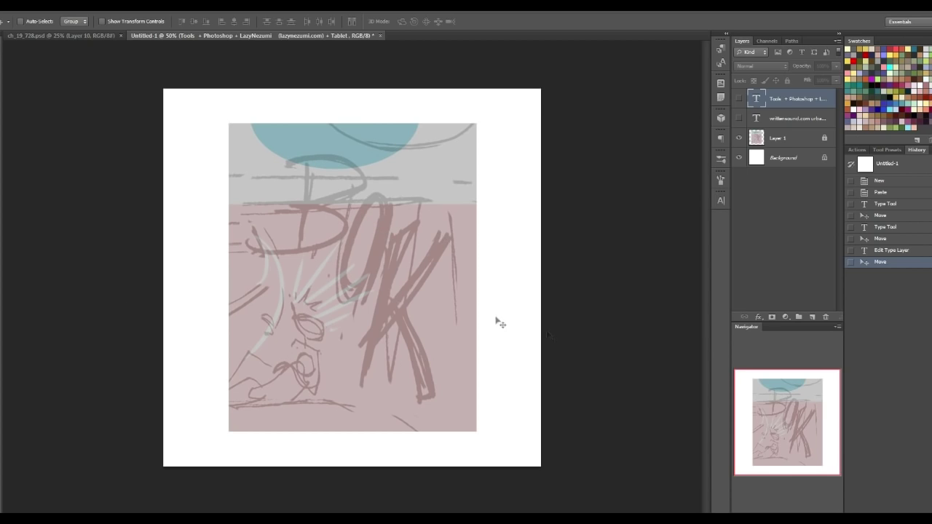
click(778, 137)
click(812, 316)
key(b)
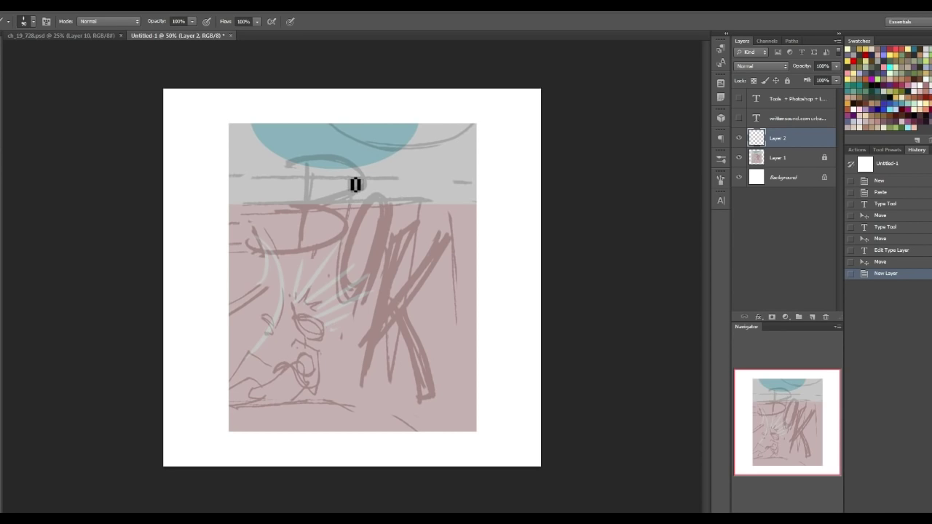
Step: Try brushing the curved bowls of the letter B in black over the sketch, undoing and redrawing the strokes
mouse_move(289, 159)
mouse_down()
mouse_move(320, 153)
mouse_move(358, 167)
mouse_move(345, 193)
mouse_move(309, 207)
mouse_up()
key(ctrl+z)
mouse_move(316, 160)
mouse_down()
mouse_move(366, 181)
mouse_move(276, 208)
mouse_up()
key(ctrl+z)
mouse_move(286, 168)
mouse_down()
mouse_move(360, 164)
mouse_move(260, 206)
mouse_up()
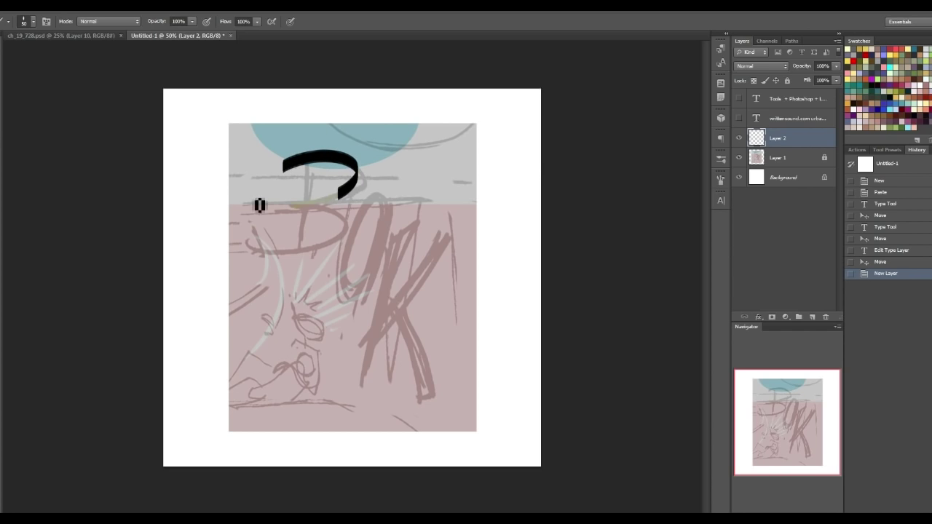
key(ctrl+z)
mouse_move(282, 168)
mouse_down()
mouse_move(364, 192)
mouse_move(308, 204)
mouse_move(344, 208)
mouse_move(255, 251)
mouse_up()
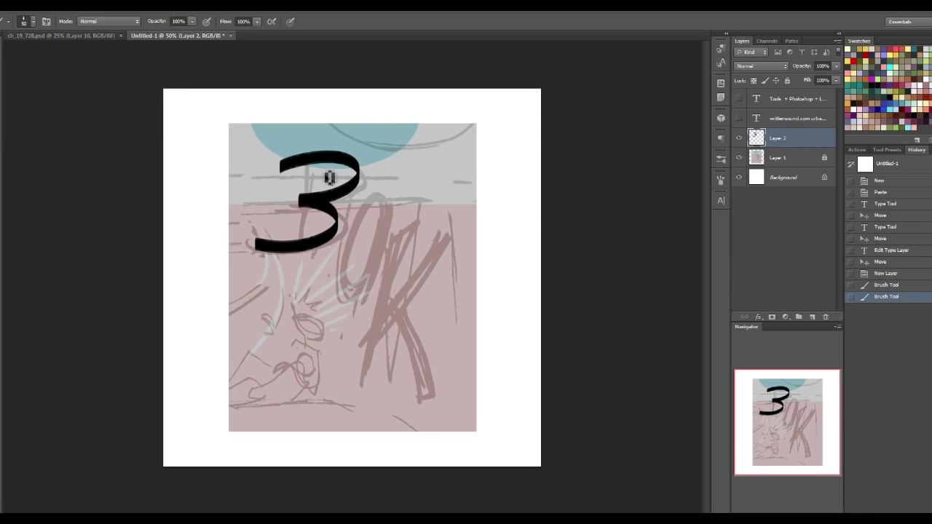
key(ctrl+z)
mouse_move(307, 201)
mouse_down()
mouse_move(366, 209)
mouse_move(253, 267)
mouse_up()
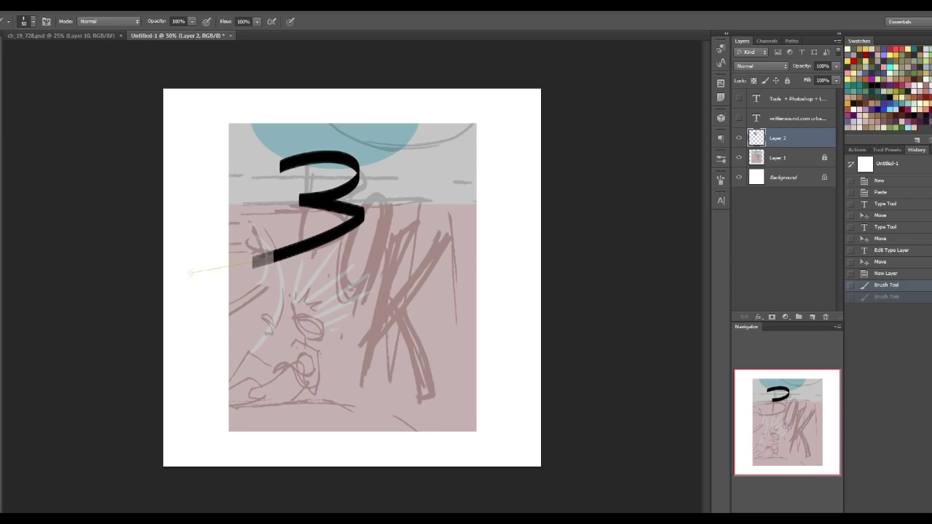
Step: Revert the trial B strokes until the new layer is empty
click(899, 285)
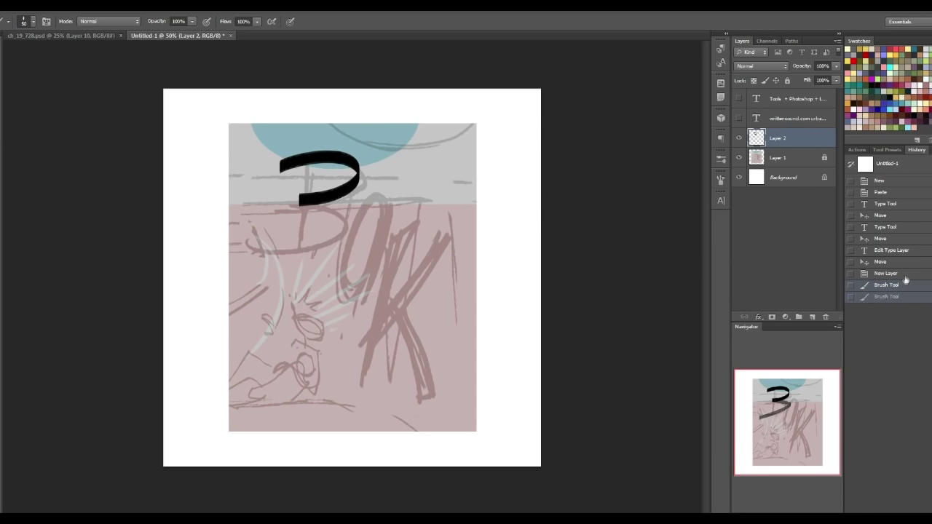
click(892, 273)
mouse_move(275, 162)
mouse_down()
mouse_move(370, 166)
mouse_move(277, 223)
mouse_up()
key(ctrl+alt+z)
key(ctrl+alt+z)
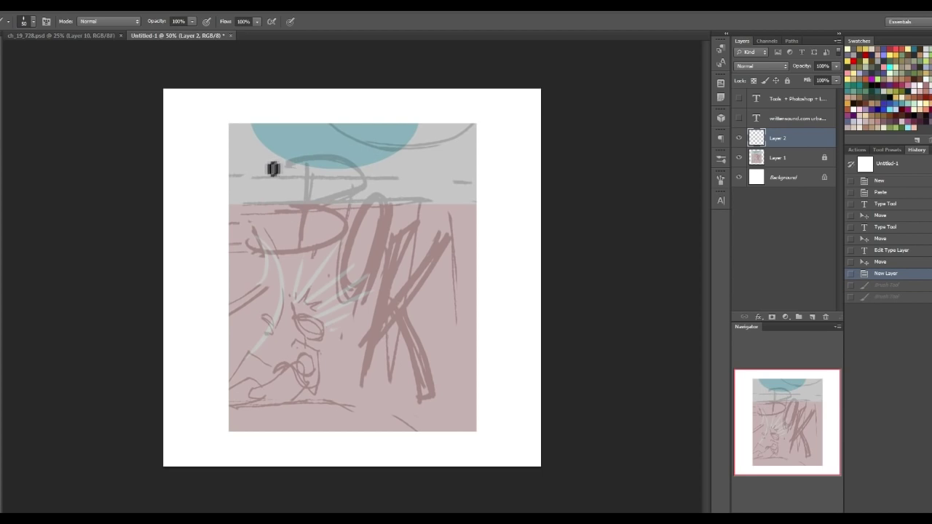
Step: Brush an angular letter B over the sketch, with two slanted bowls and a thin hooked vertical stem
mouse_move(270, 166)
mouse_down()
mouse_move(364, 159)
mouse_move(235, 234)
mouse_move(308, 202)
mouse_move(337, 210)
mouse_move(234, 275)
mouse_up()
drag(303, 137, 295, 240)
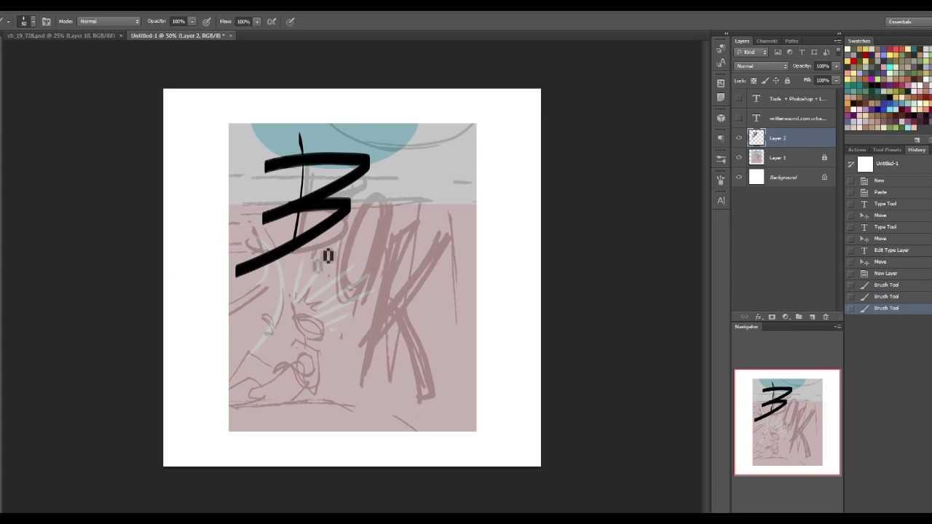
key(ctrl+z)
mouse_move(283, 144)
mouse_down()
mouse_move(313, 184)
mouse_move(294, 295)
mouse_up()
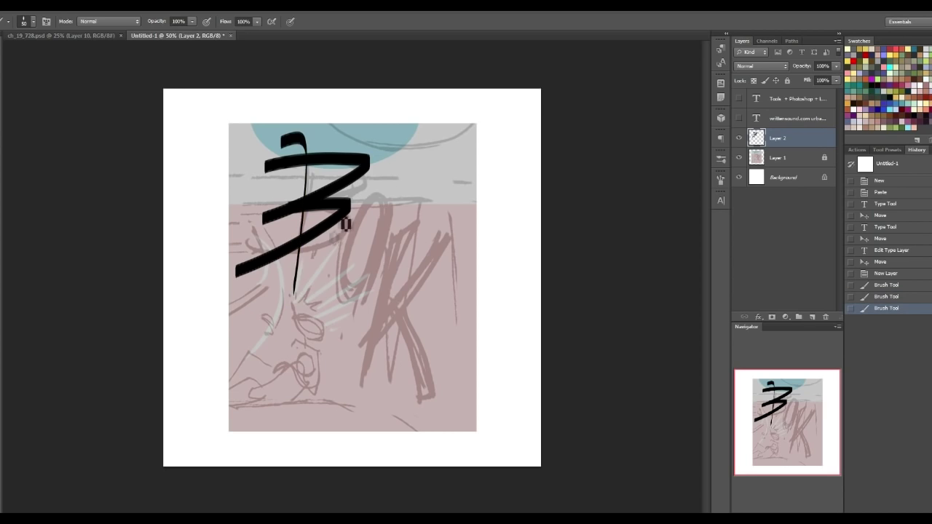
key(ctrl+z)
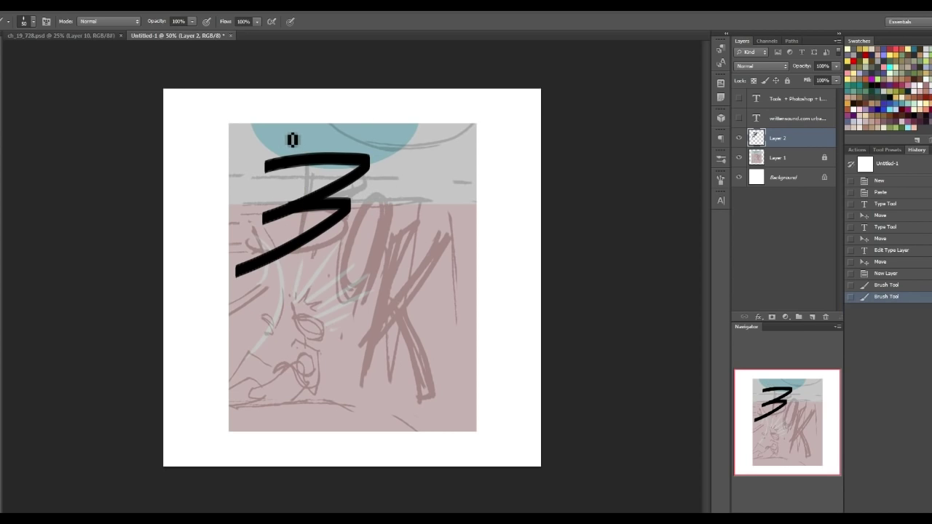
drag(285, 135, 276, 292)
key(ctrl+z)
drag(291, 138, 302, 281)
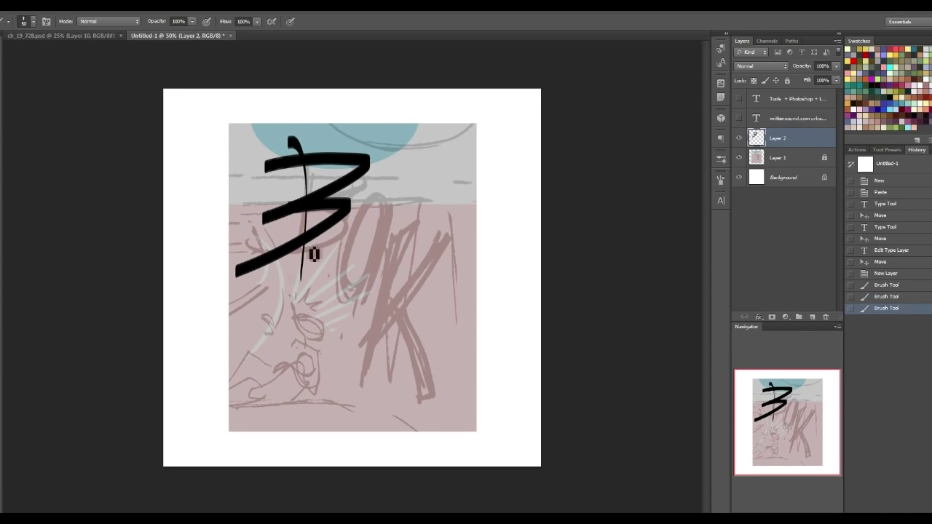
Step: Brush the letters A and K in black after the B, following the slope of the sketched word
drag(369, 176, 337, 277)
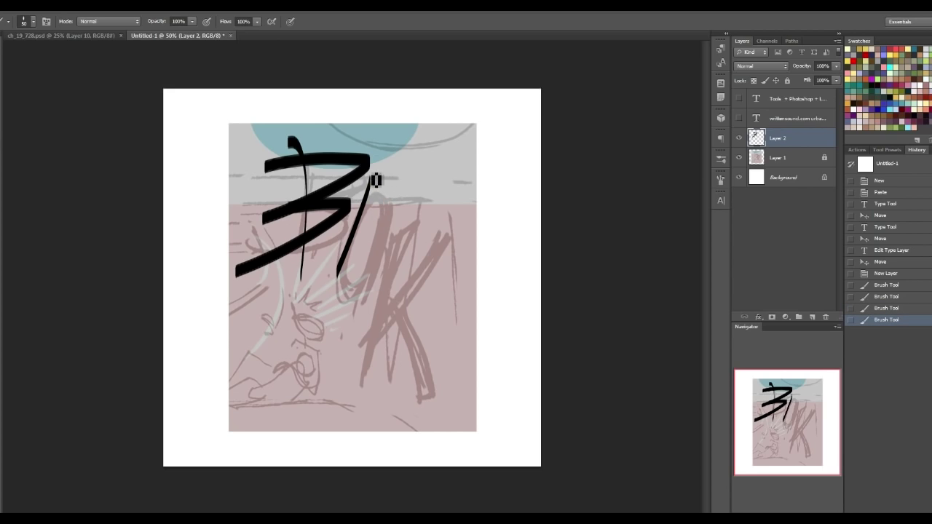
drag(372, 173, 362, 357)
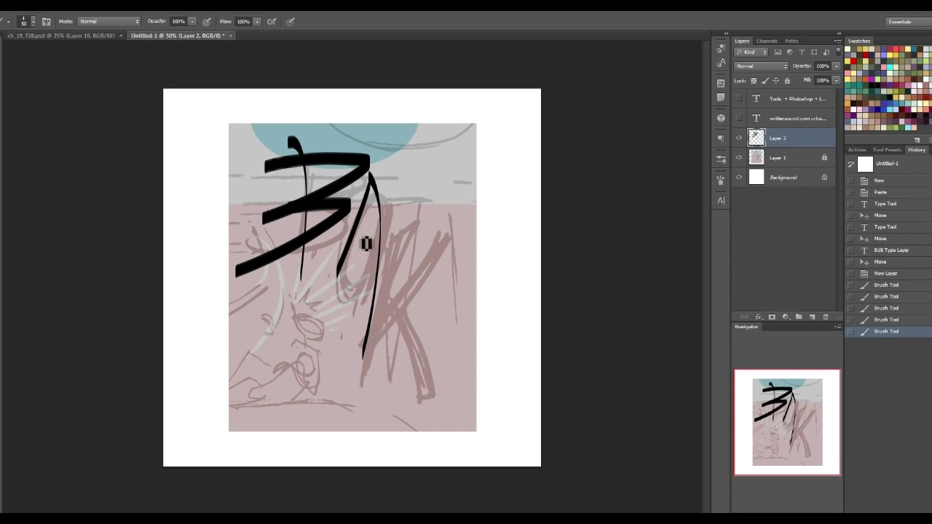
mouse_move(360, 240)
mouse_down()
mouse_move(394, 253)
mouse_move(401, 269)
mouse_up()
key(ctrl+z)
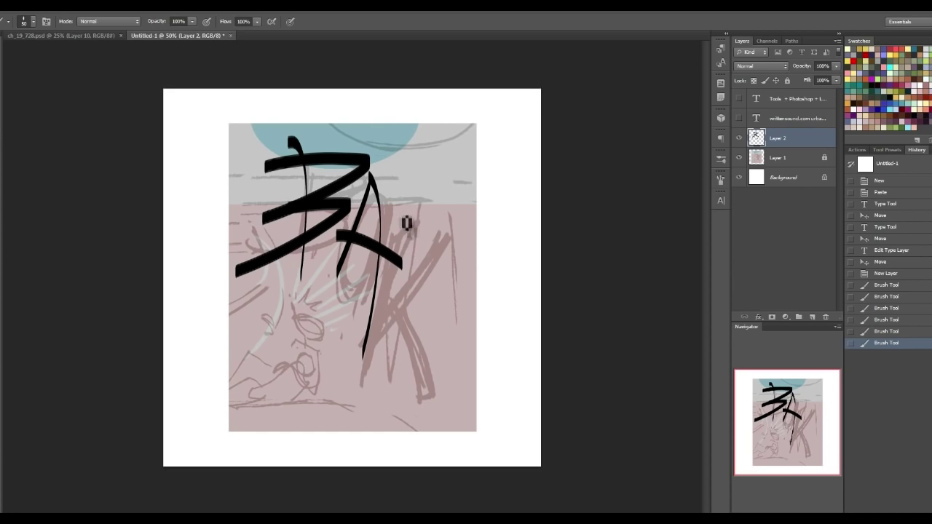
drag(401, 206, 402, 377)
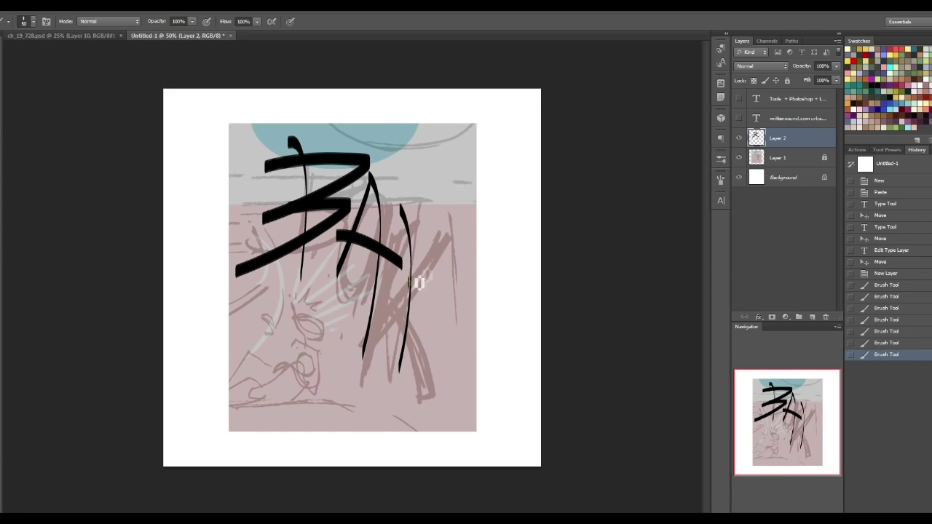
drag(412, 284, 450, 191)
drag(421, 281, 435, 380)
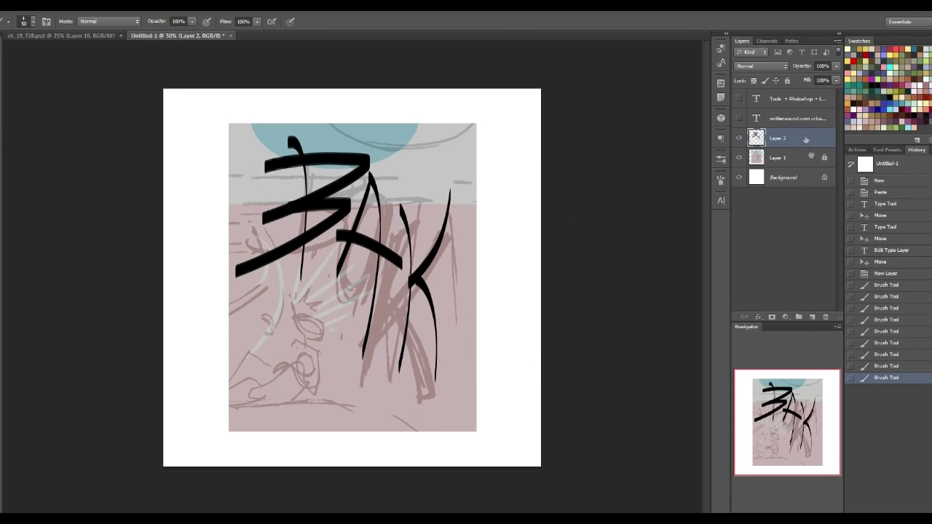
Step: Replace the lettering layer with an empty one and try a tall curvy stroke over the B, undoing it
drag(805, 139, 825, 317)
click(812, 316)
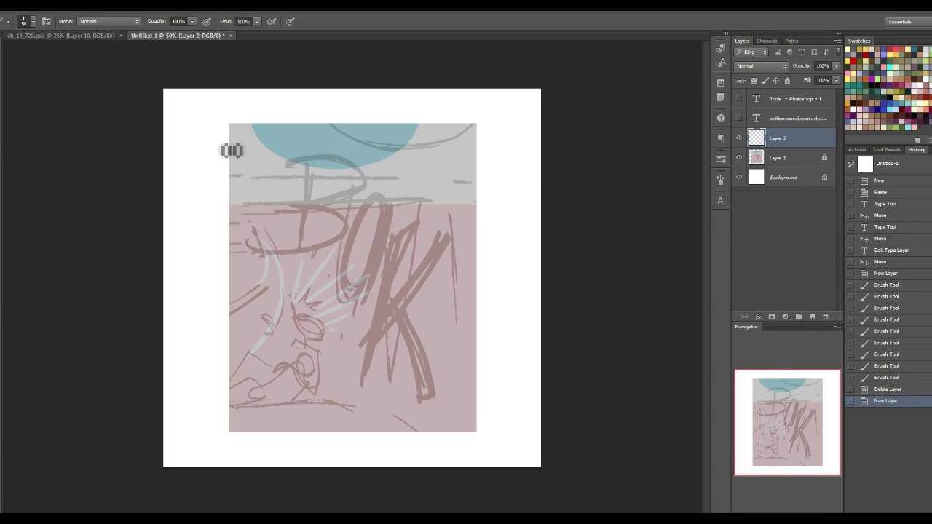
drag(318, 191, 318, 297)
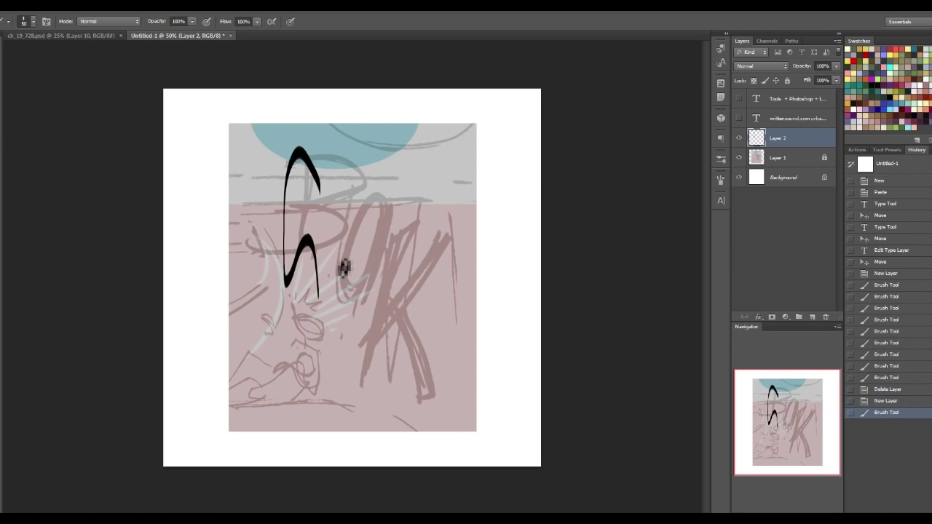
key(ctrl+z)
key(ctrl+z)
key(ctrl+z)
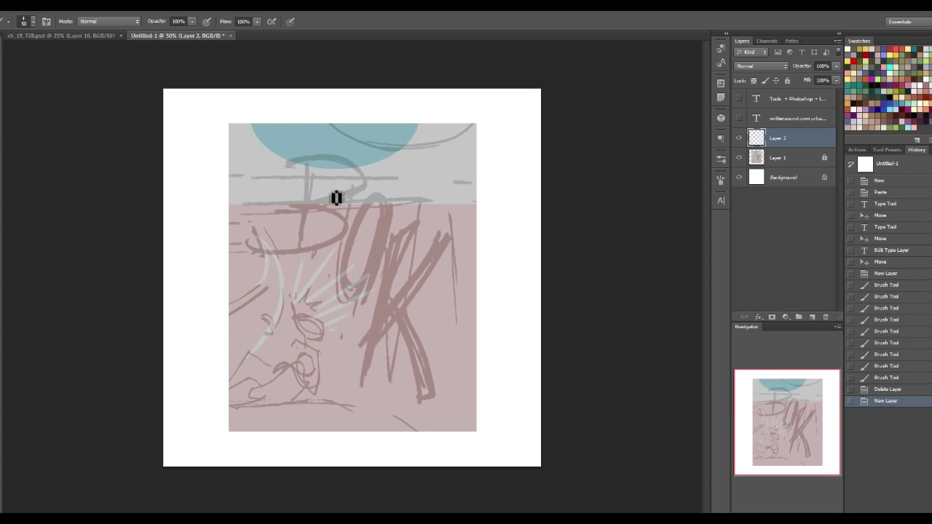
Step: Try brushing larger, looser letters over the sketch, then discard that layer and add a new empty one
mouse_move(336, 198)
mouse_down()
mouse_move(341, 342)
mouse_move(320, 346)
mouse_up()
mouse_move(318, 314)
mouse_down()
mouse_move(312, 215)
mouse_move(258, 333)
mouse_move(305, 328)
mouse_move(372, 411)
mouse_up()
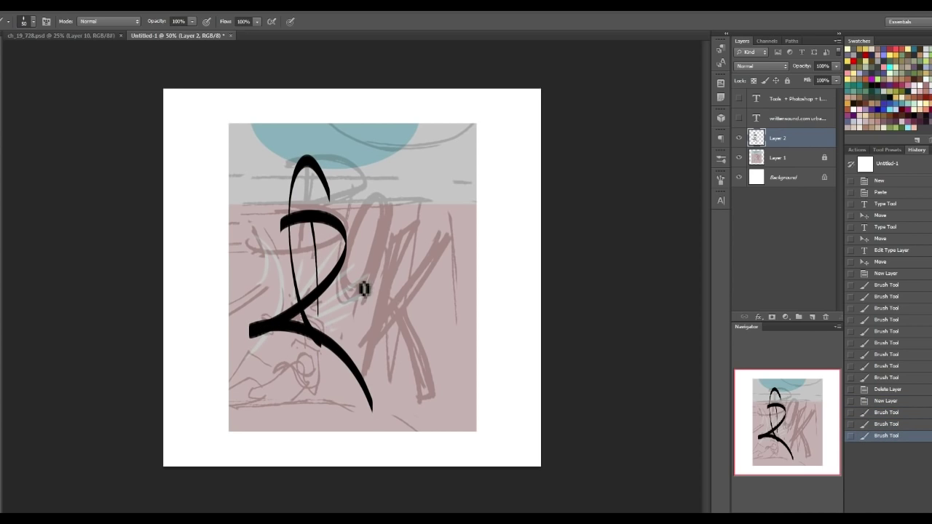
mouse_move(351, 338)
mouse_down()
mouse_move(354, 281)
mouse_move(382, 282)
mouse_move(404, 386)
mouse_up()
drag(354, 315, 371, 313)
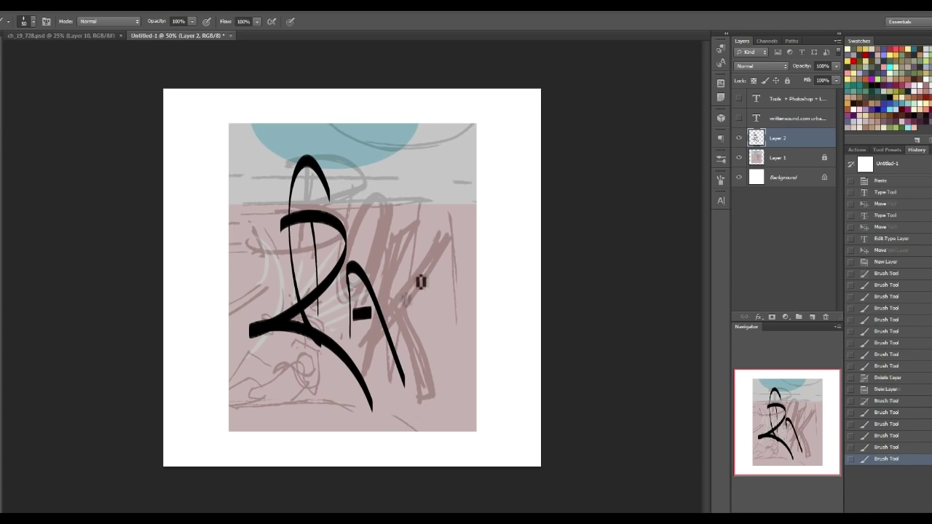
drag(809, 147, 825, 316)
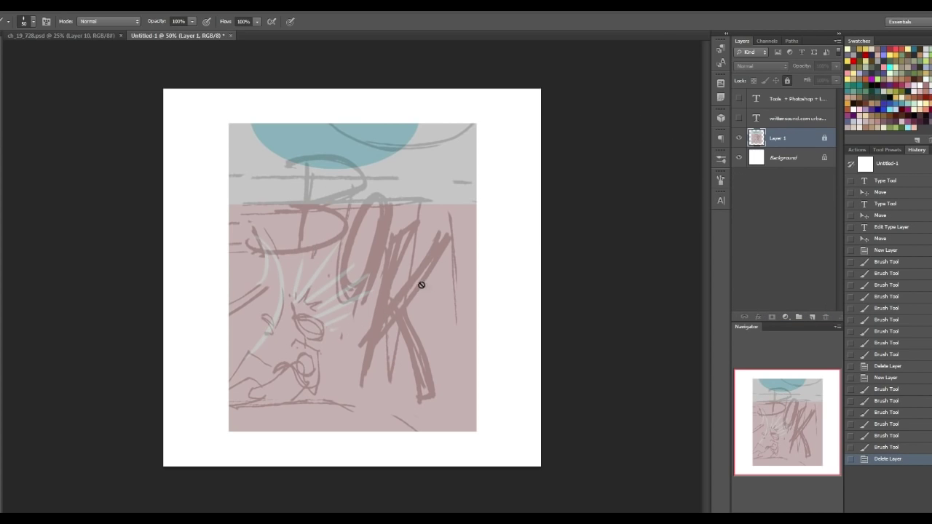
click(812, 318)
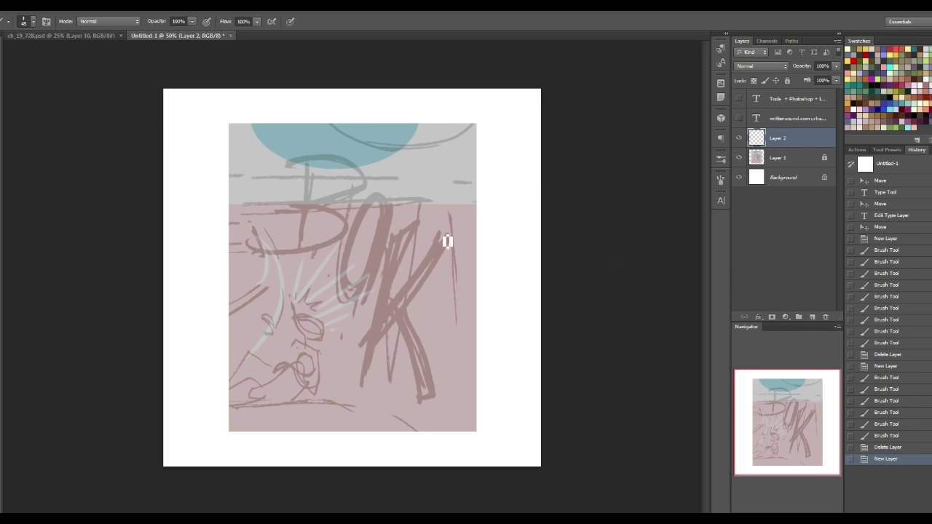
Step: Set the brush size to 40 px and enable Shape Dynamics in the brush settings
key(bracketleft)
click(721, 179)
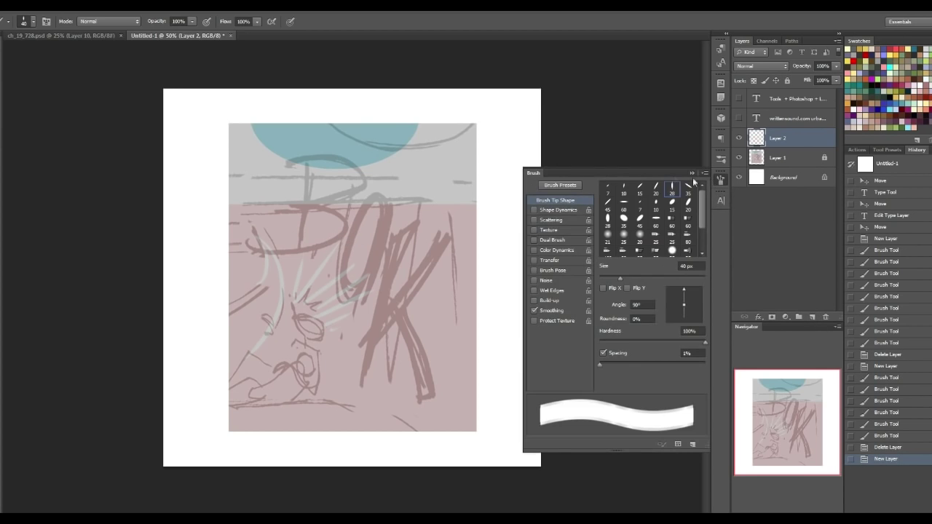
click(577, 210)
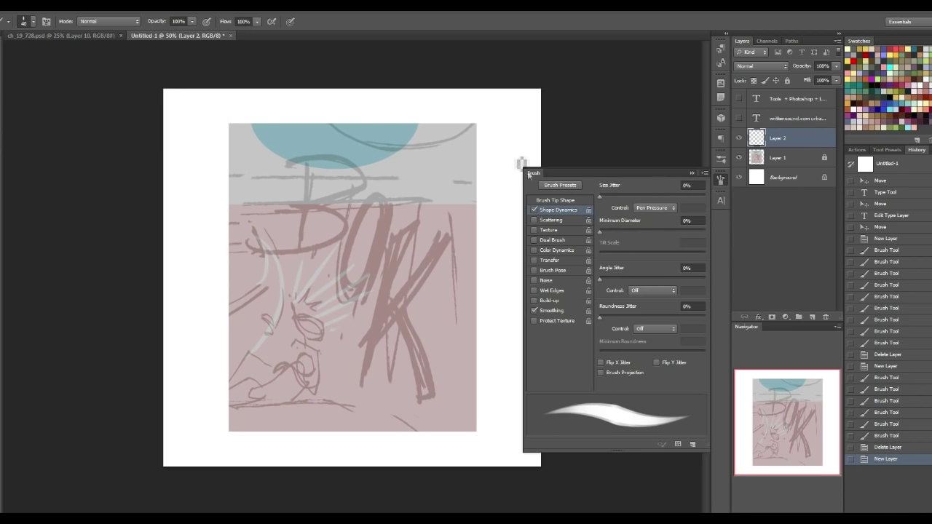
click(203, 9)
click(206, 9)
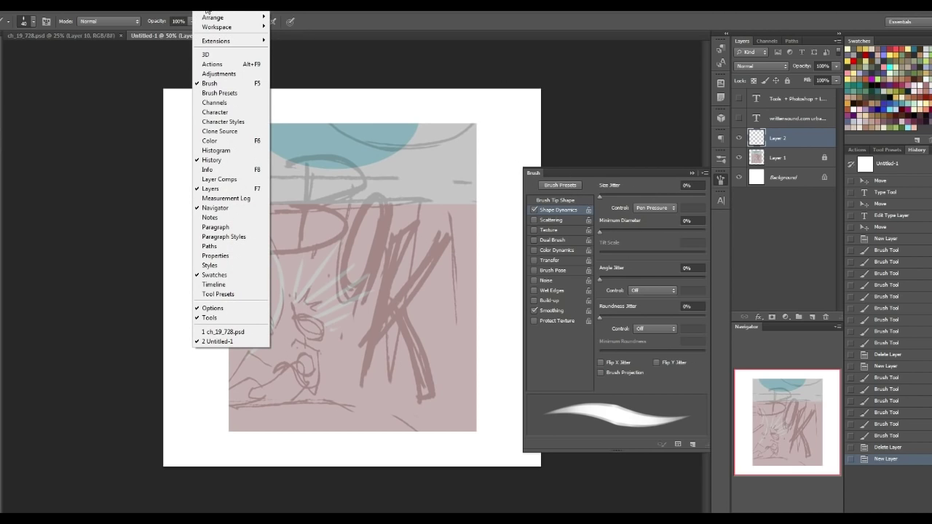
click(303, 50)
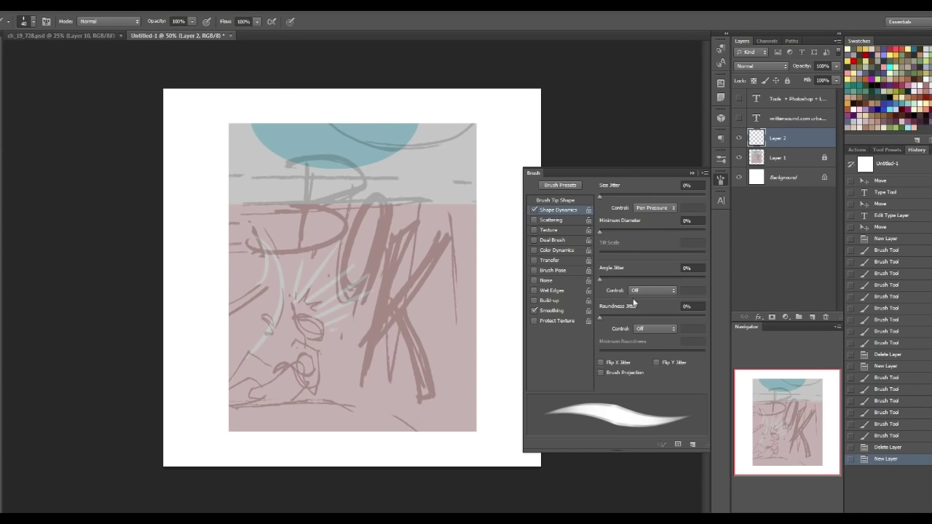
Step: Set the brush's angle jitter control to Direction and its minimum diameter to 70%, and close the brush settings
click(648, 292)
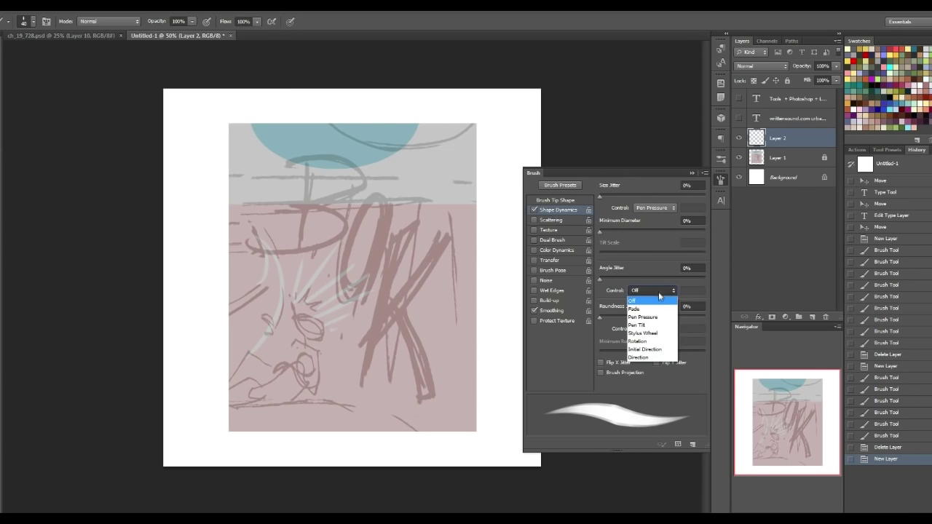
click(665, 358)
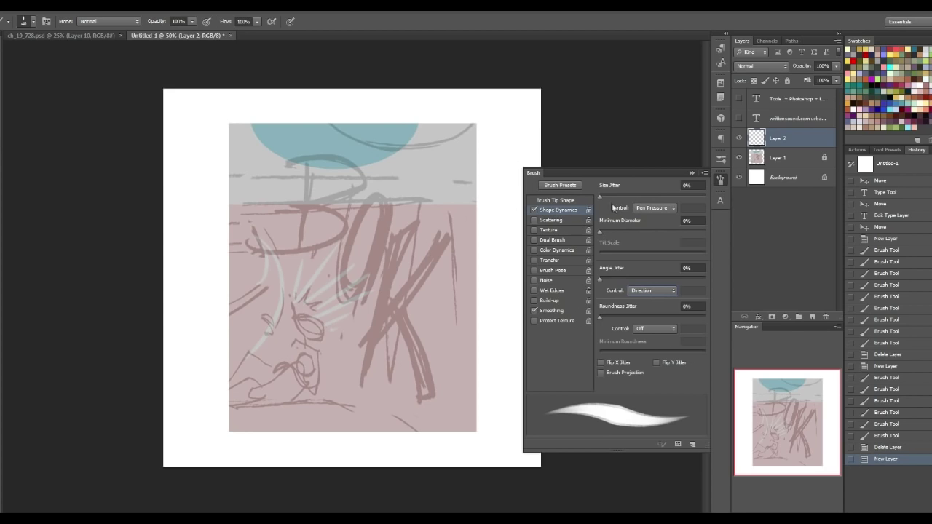
drag(601, 230, 672, 228)
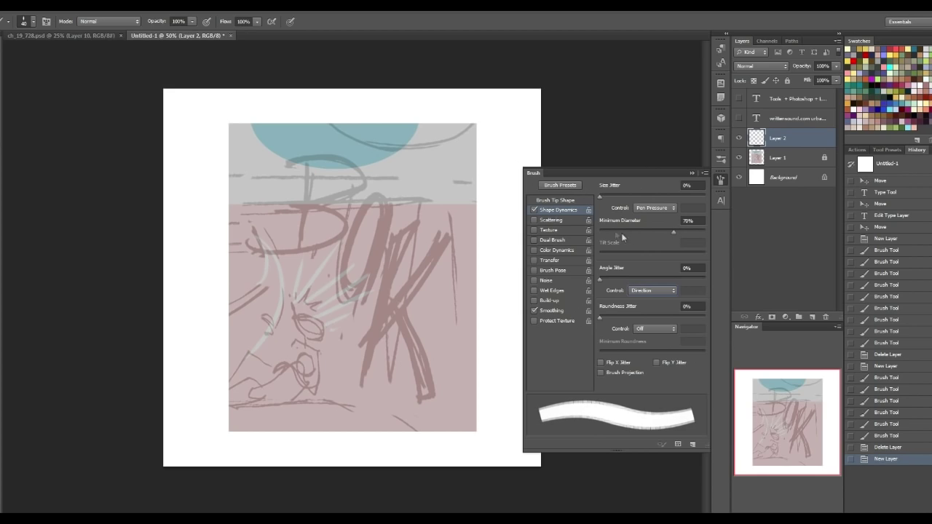
click(721, 181)
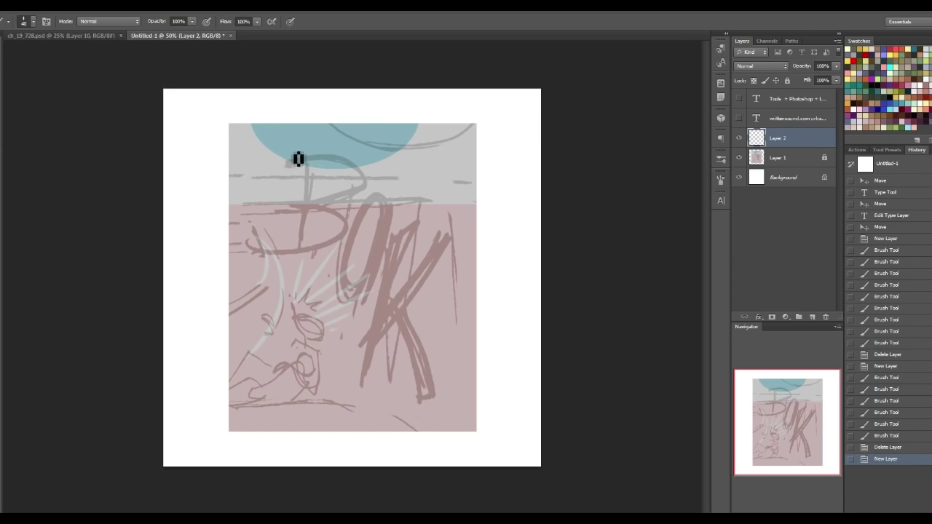
drag(265, 175, 360, 150)
key(ctrl+z)
drag(262, 174, 368, 153)
key(ctrl+z)
Step: Brush a large black B over the sketched B with a long tail sweeping left past the sketch's edge
mouse_move(260, 178)
mouse_down()
mouse_move(370, 156)
mouse_move(301, 211)
mouse_move(308, 206)
mouse_move(267, 279)
mouse_move(223, 264)
mouse_up()
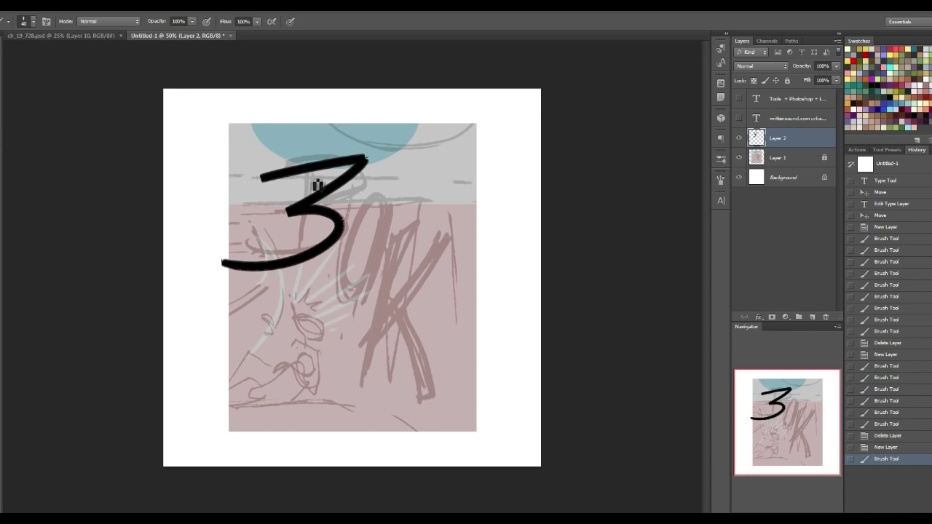
drag(305, 146, 282, 290)
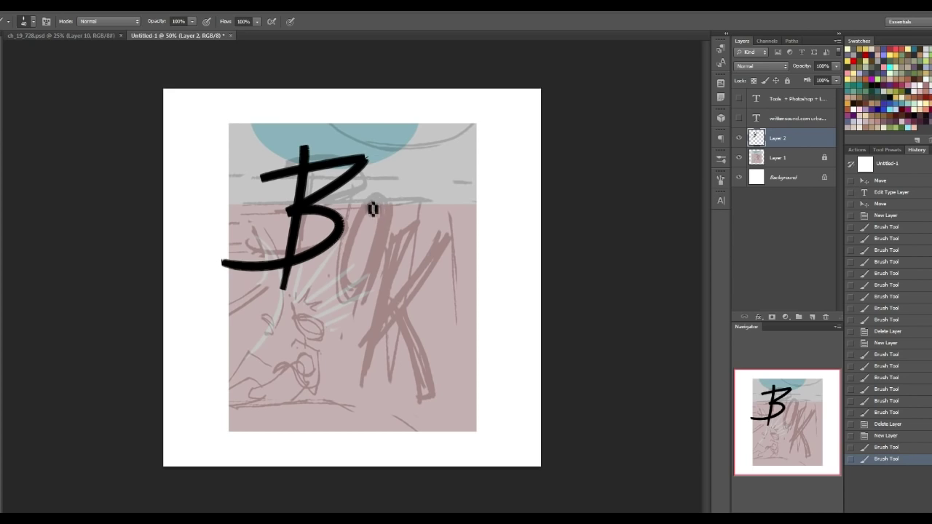
Step: Try brushing a tall A and a K with a long lower leg, stepping down to the right of the B
drag(365, 193, 332, 315)
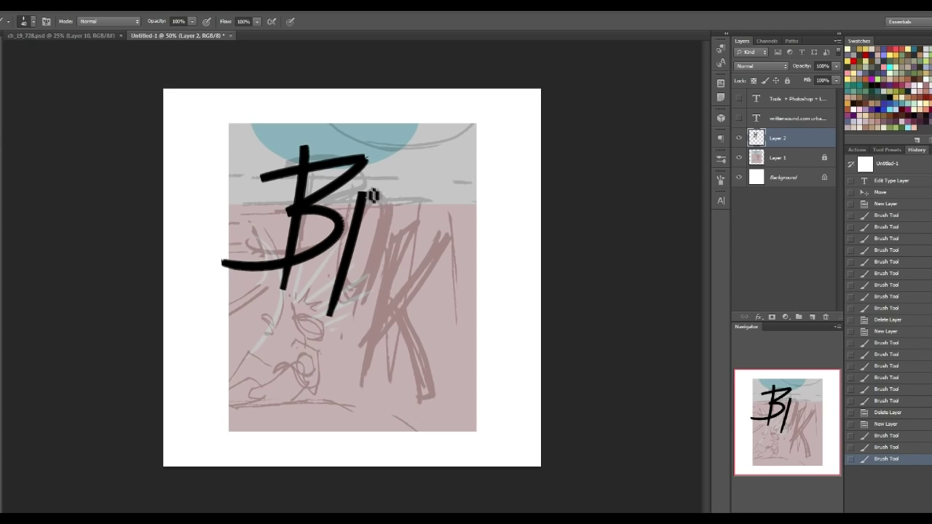
drag(364, 191, 385, 332)
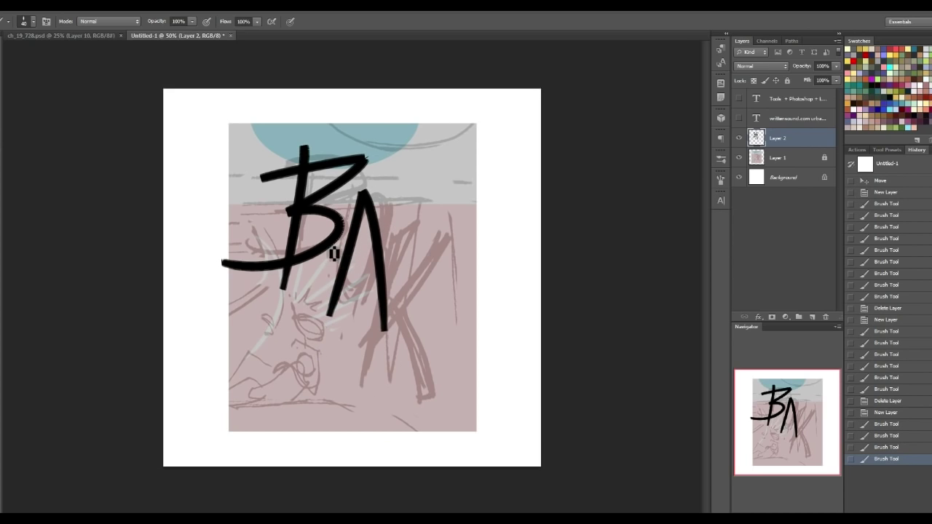
drag(328, 251, 405, 292)
drag(412, 224, 415, 364)
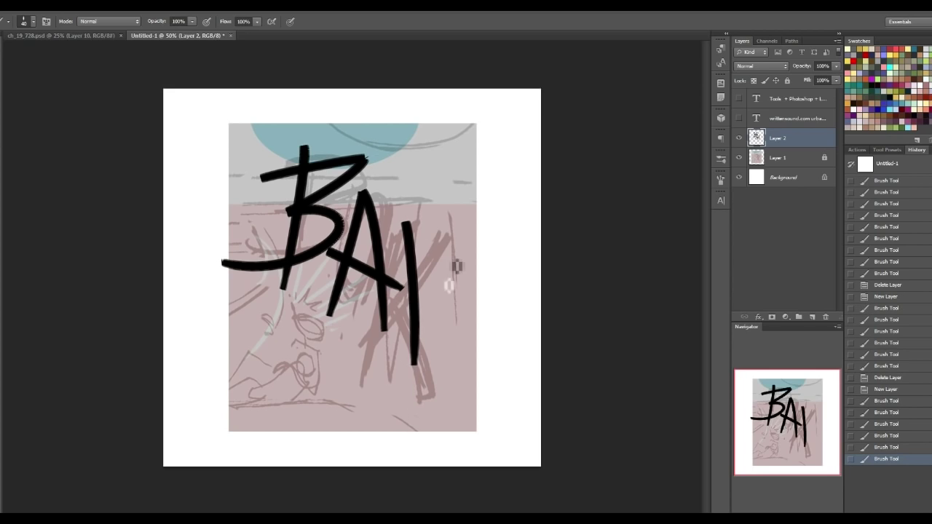
mouse_move(461, 225)
mouse_down()
mouse_move(412, 324)
mouse_move(470, 424)
mouse_up()
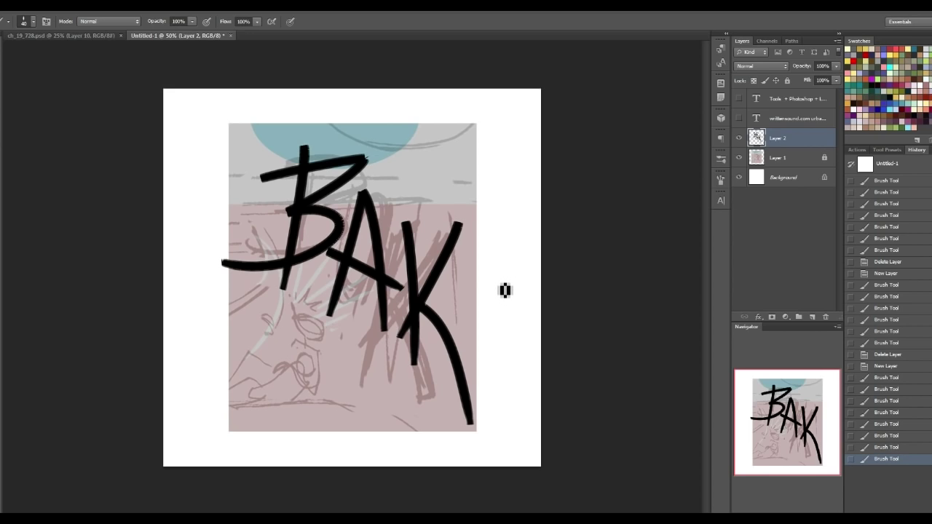
Step: Step back through the history to the state where only the B is drawn
click(896, 447)
click(907, 435)
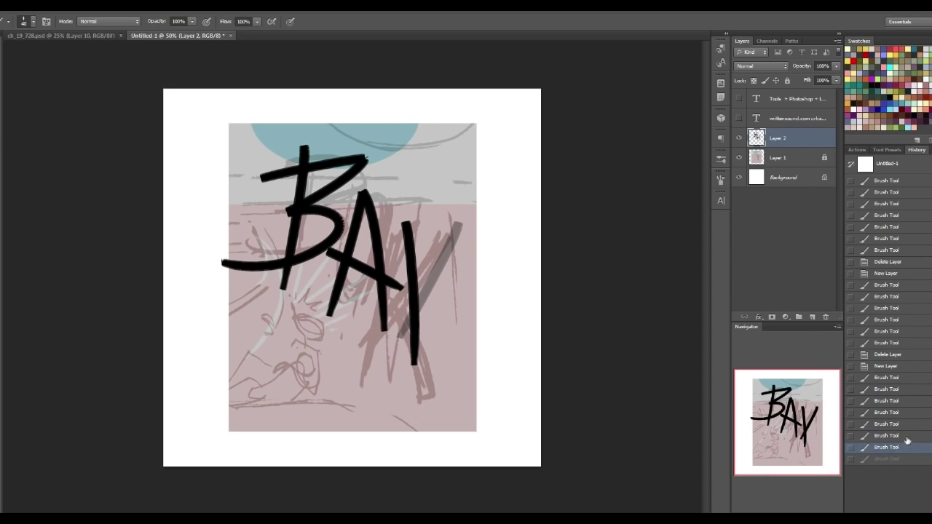
click(915, 424)
click(916, 401)
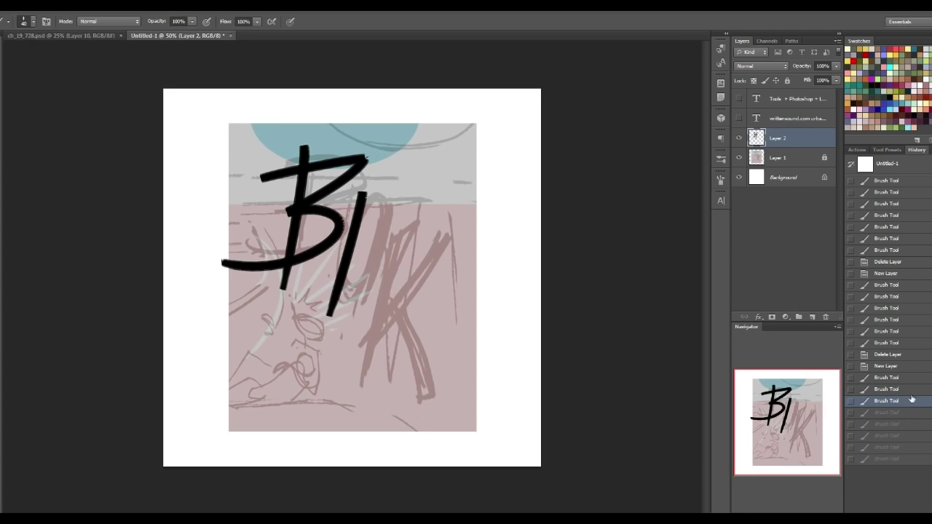
click(910, 388)
Step: Brush a tall W, A and K descending to the right of the B to spell BWAK
mouse_move(350, 191)
mouse_down()
mouse_move(368, 306)
mouse_move(392, 249)
mouse_move(410, 108)
mouse_up()
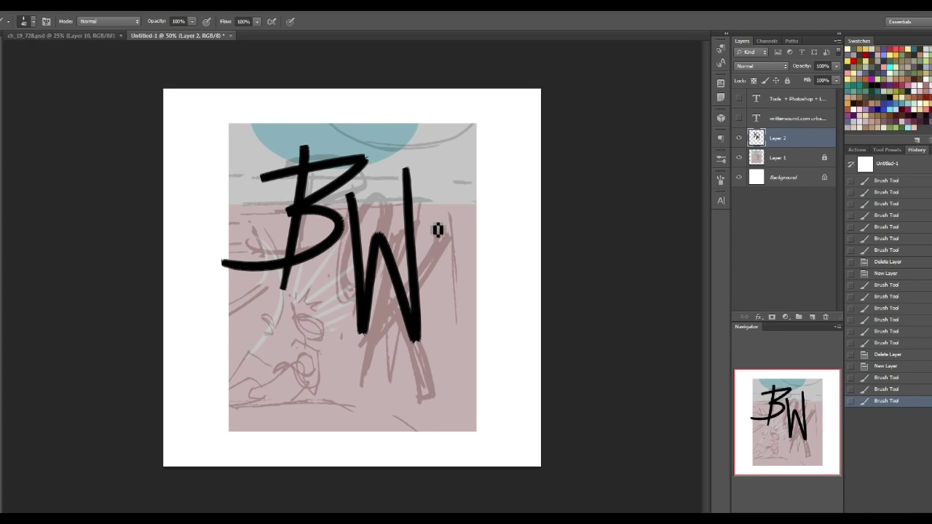
drag(438, 230, 427, 359)
drag(435, 227, 471, 380)
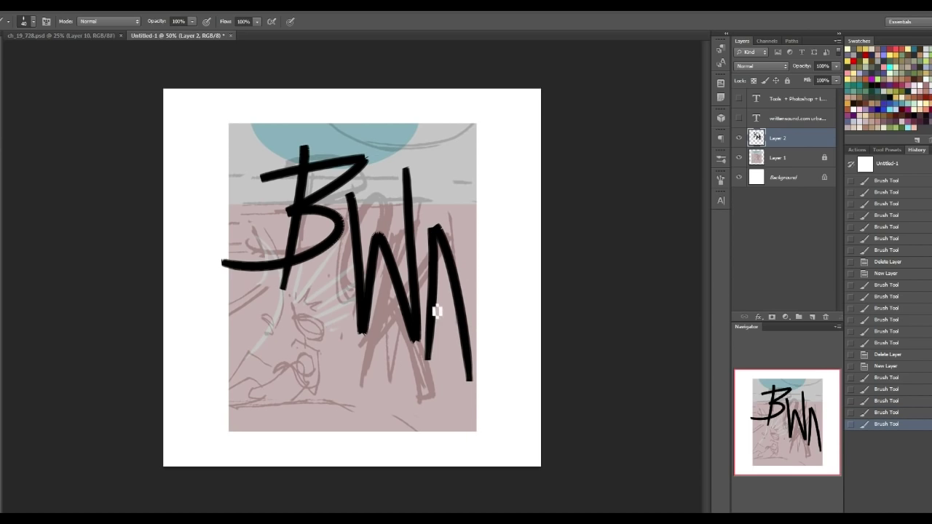
drag(437, 312, 455, 307)
drag(487, 247, 477, 431)
mouse_move(527, 237)
mouse_down()
mouse_move(470, 374)
mouse_move(543, 450)
mouse_up()
Step: Extend the canvas to the right with the Crop tool and move the BWAK lettering left over the sketch
key(c)
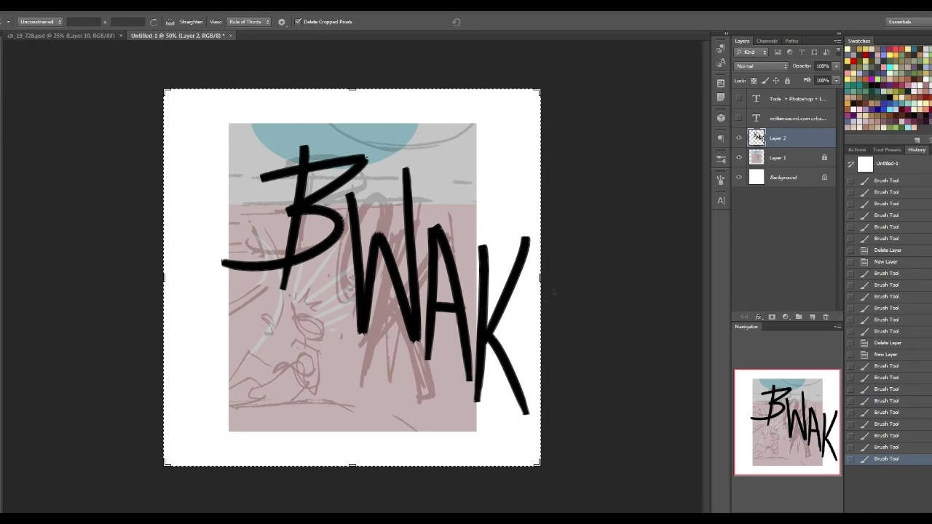
drag(539, 278, 576, 276)
key(Return)
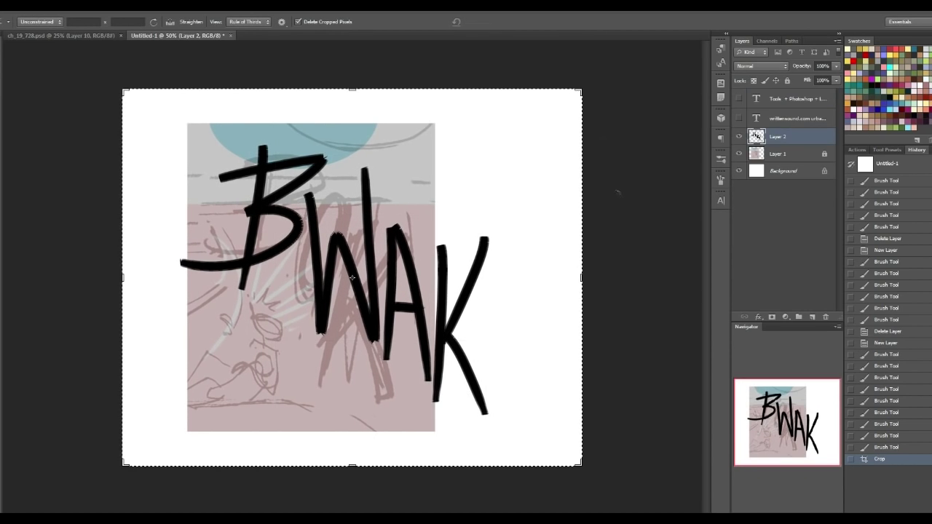
key(v)
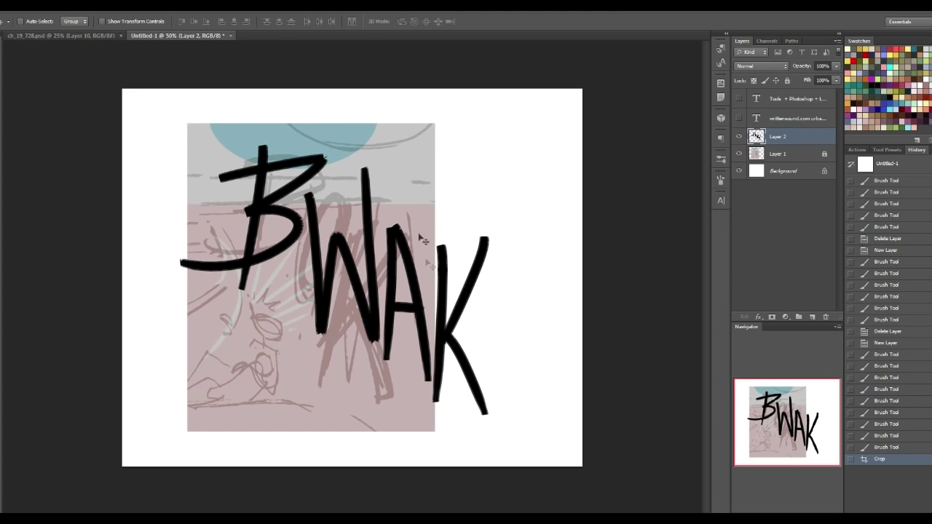
drag(414, 287, 389, 300)
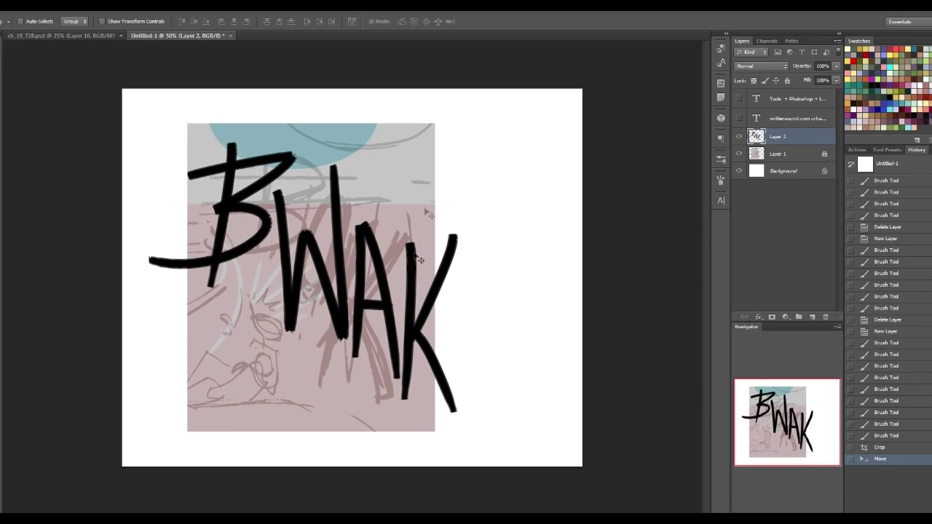
Step: Erase the overhanging left ends of the B's strokes and trim its stem tips to sharp angles
key(e)
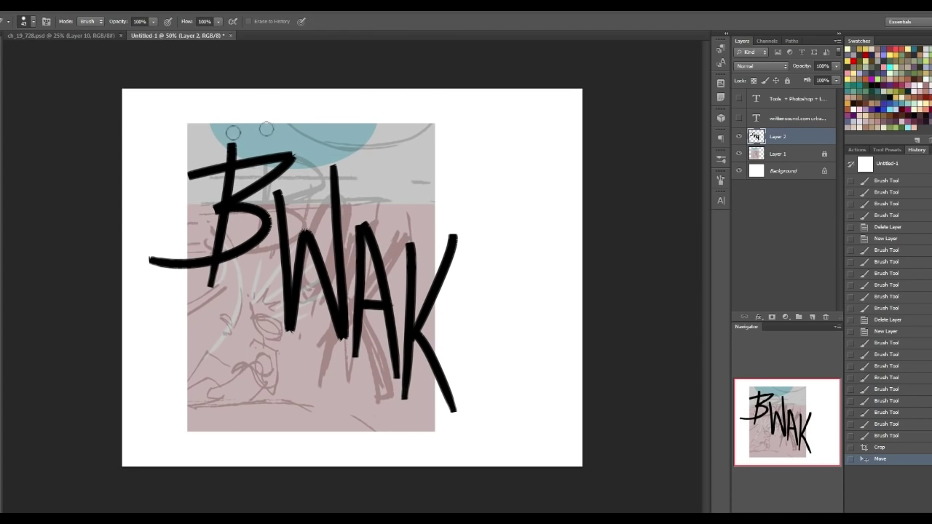
drag(180, 170, 187, 177)
drag(144, 268, 185, 266)
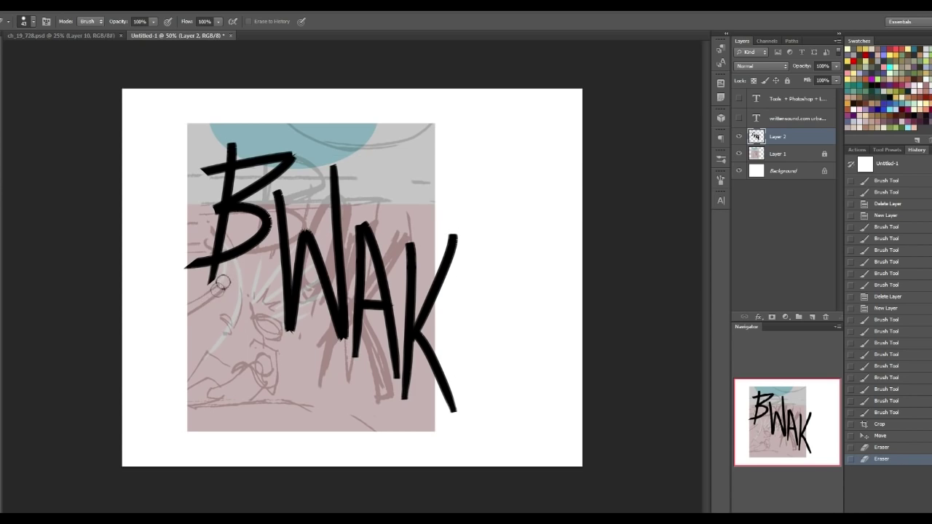
click(230, 138)
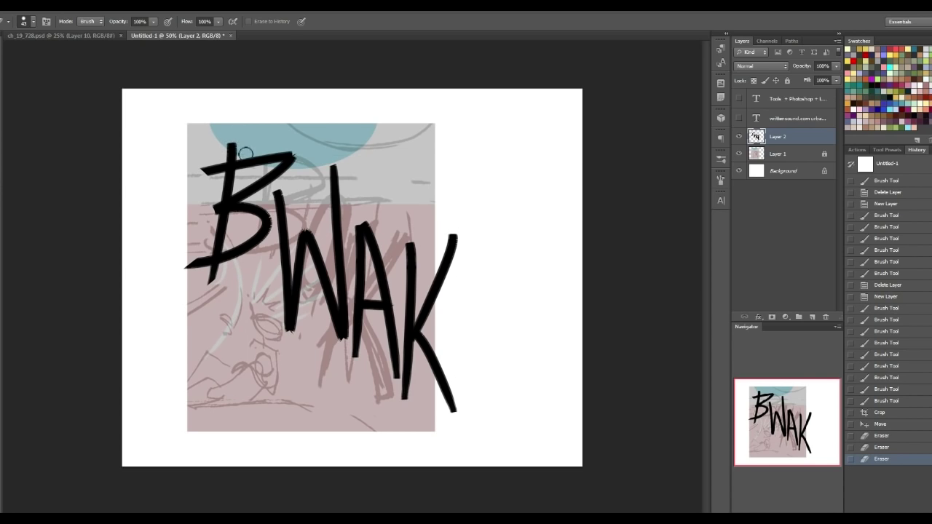
Step: Erase the edges of the W's upper stroke ends and lower corners to sharpen them into points
click(335, 155)
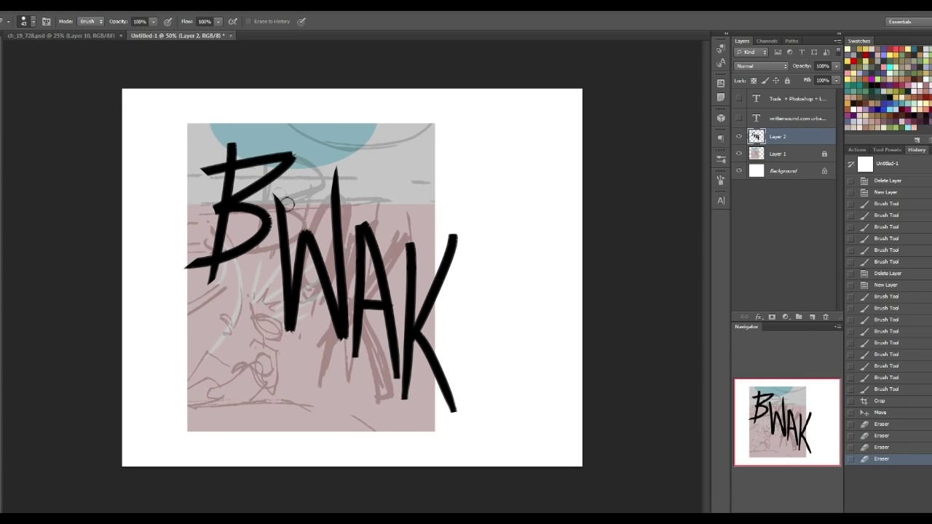
click(288, 199)
click(282, 197)
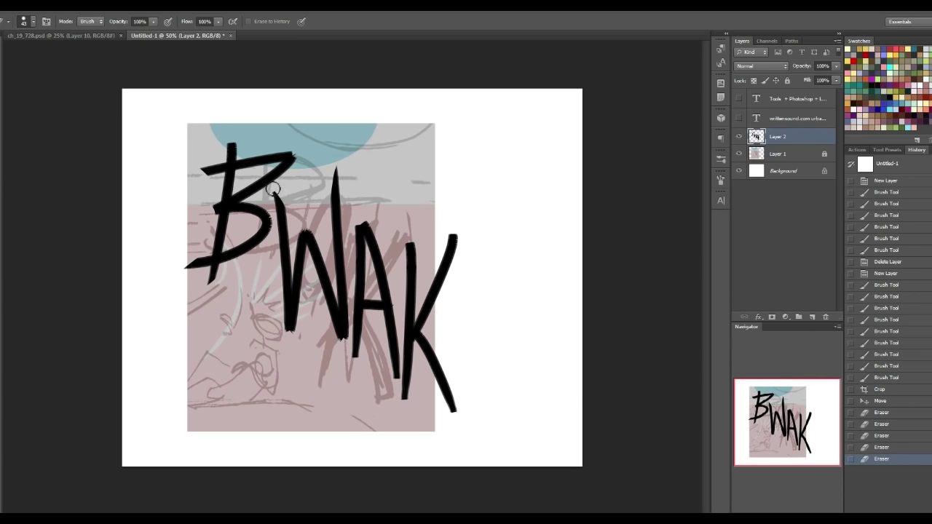
click(279, 198)
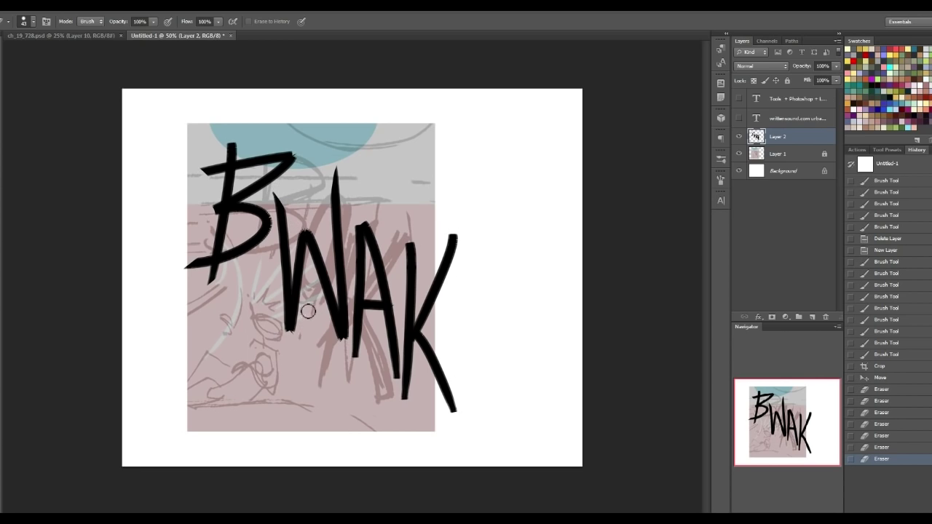
click(296, 322)
click(345, 339)
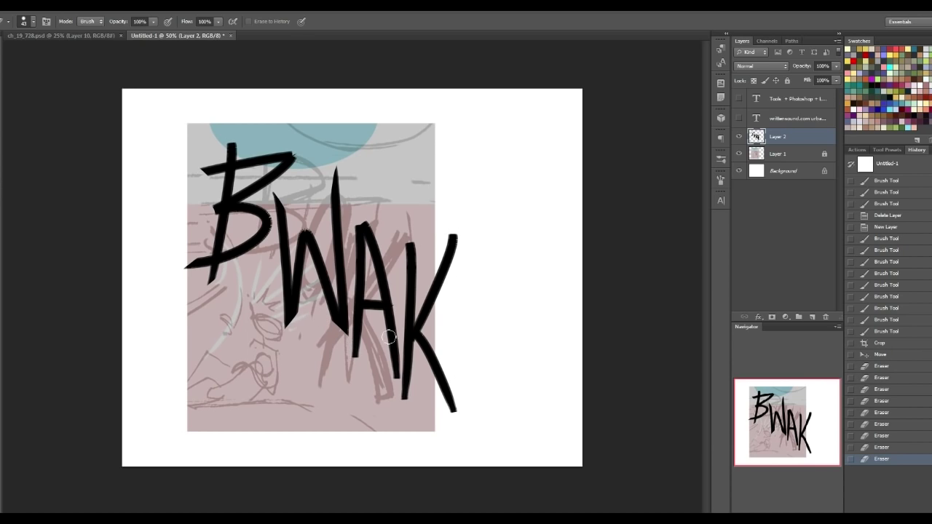
Step: Erase the ends of the A's legs and all four ends of the K into tapered points
click(375, 358)
drag(386, 350, 396, 389)
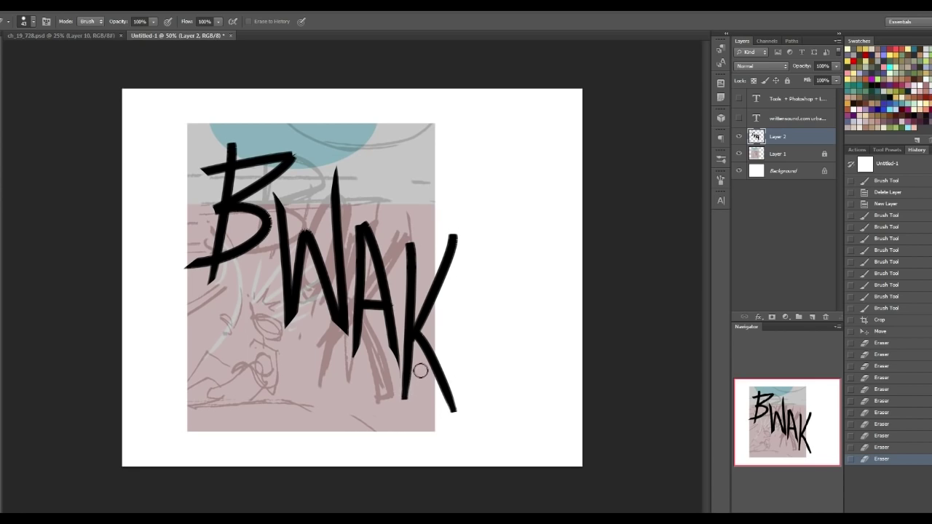
click(408, 398)
drag(433, 386, 442, 395)
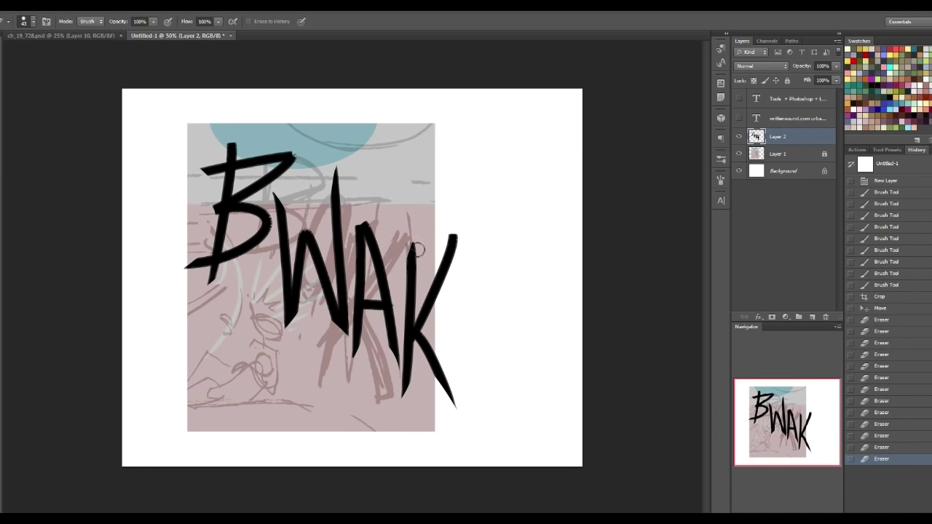
drag(406, 224, 422, 270)
drag(450, 225, 427, 284)
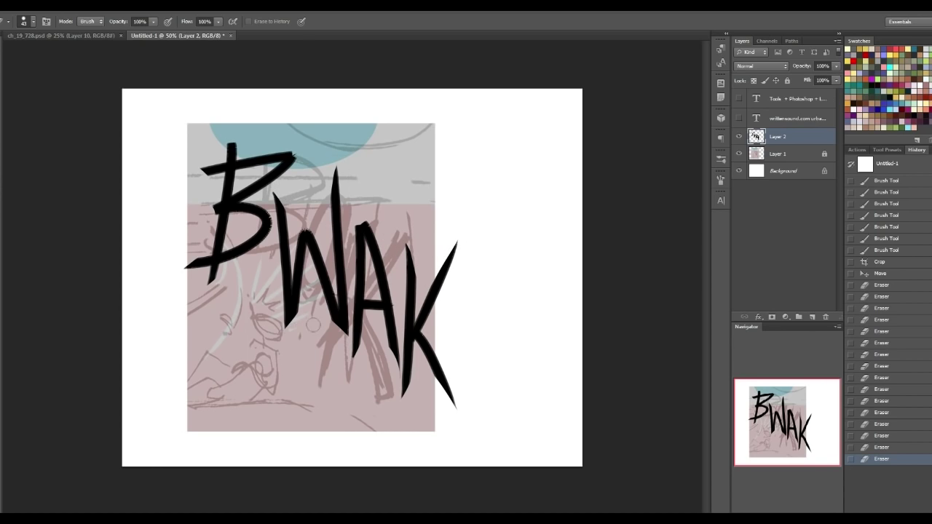
Step: Refine the W's lower corners with the Eraser and cut the top of the B's stem at an angle
drag(336, 333, 322, 312)
key(ctrl+z)
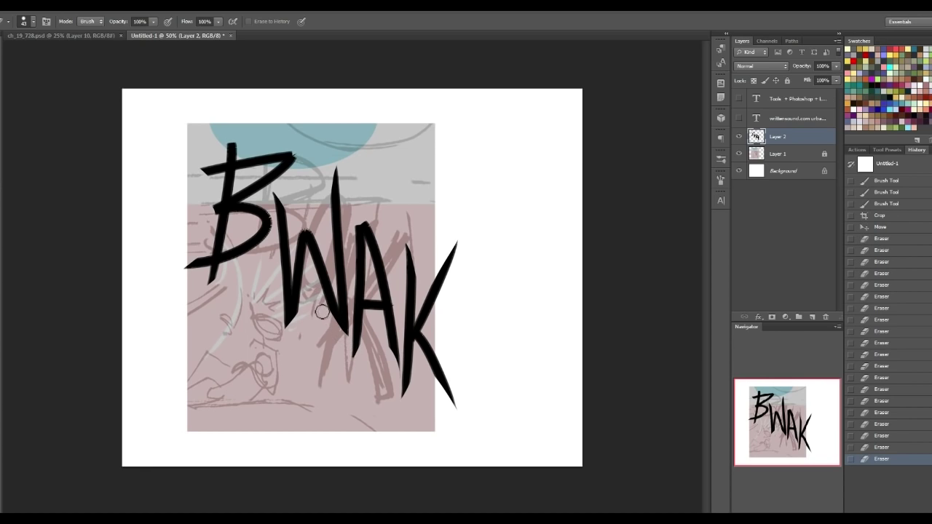
mouse_move(291, 347)
mouse_down()
mouse_move(313, 297)
mouse_move(305, 308)
mouse_up()
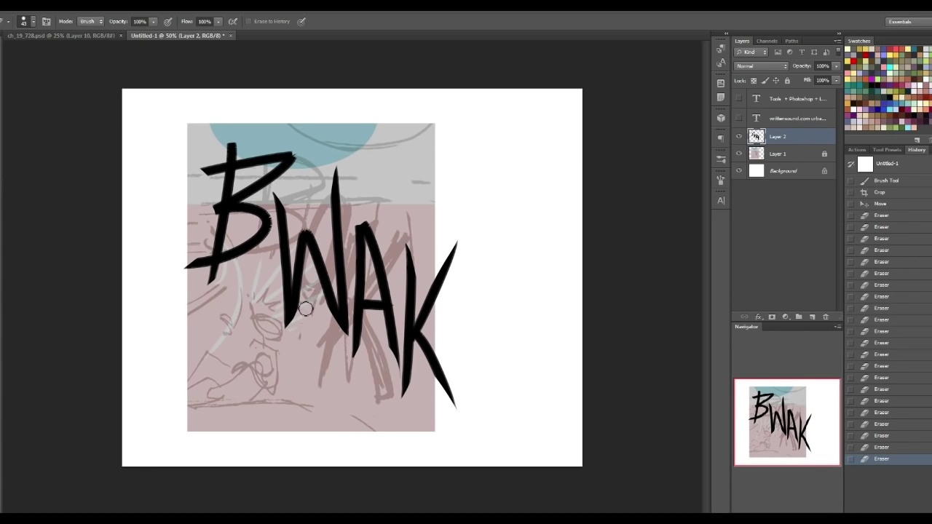
drag(259, 375, 306, 309)
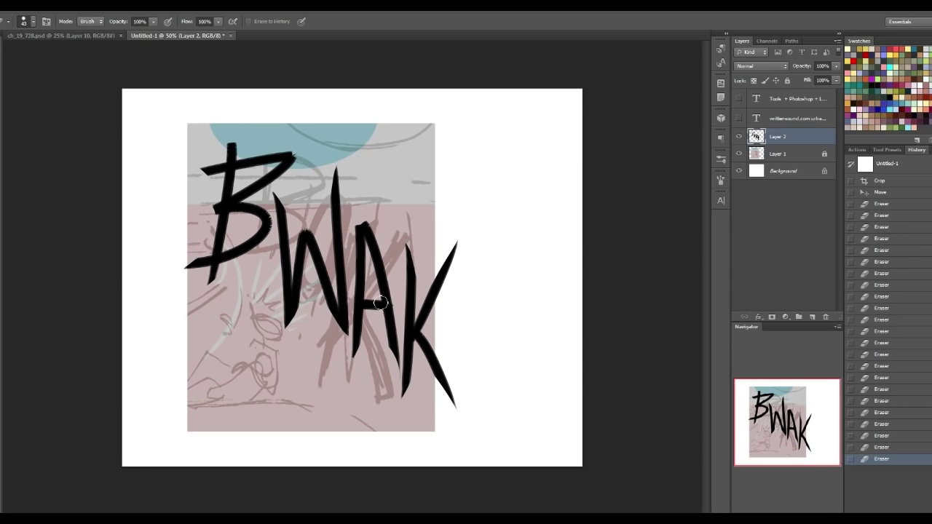
click(237, 141)
key(b)
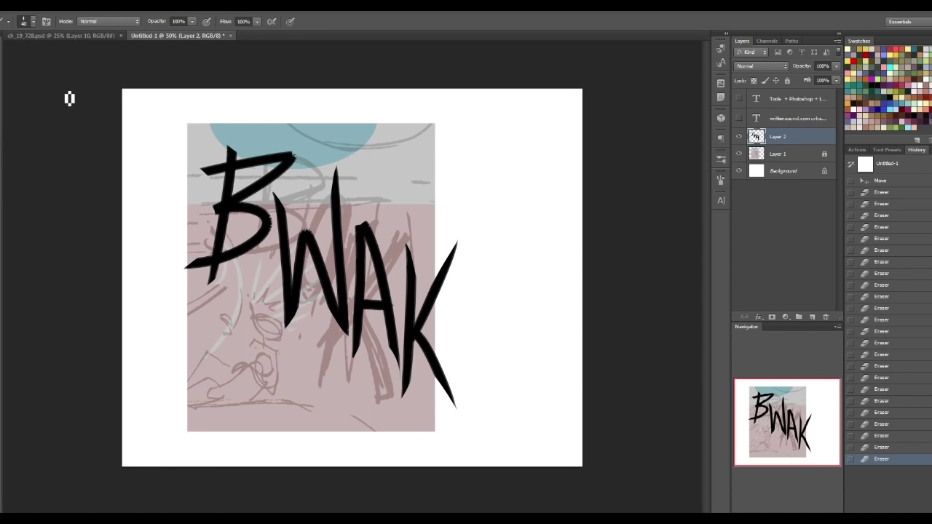
key(w)
click(289, 162)
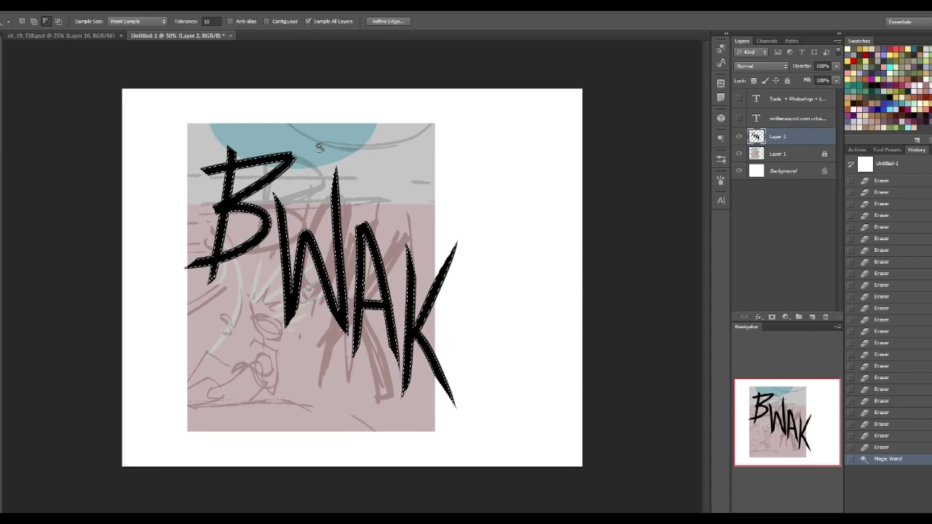
key(ctrl+d)
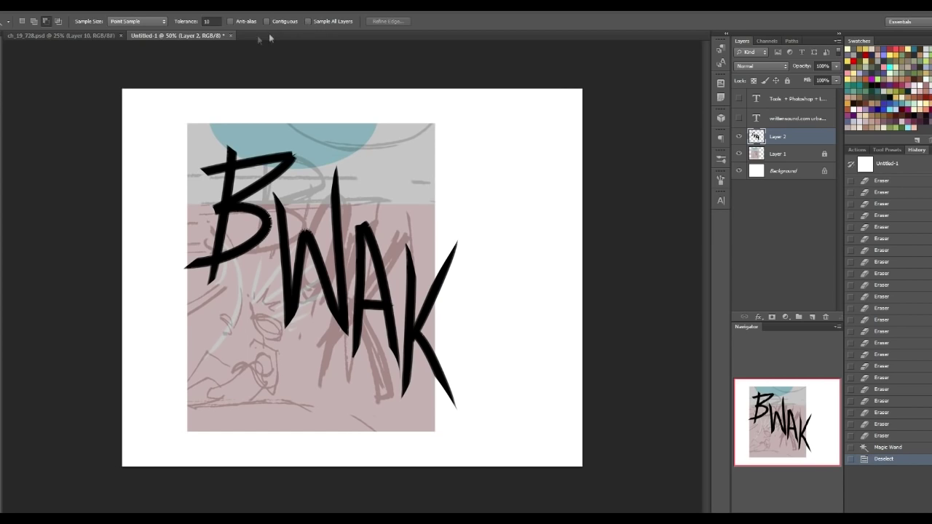
Step: Select only the letter B and free-transform it, stretching it taller, skewing it and rotating it about 12.7° clockwise
click(282, 157)
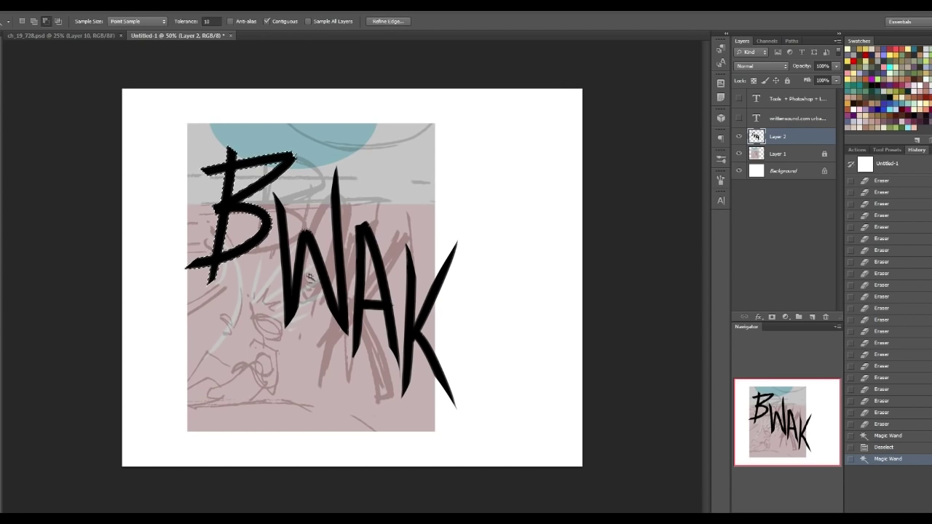
key(ctrl+t)
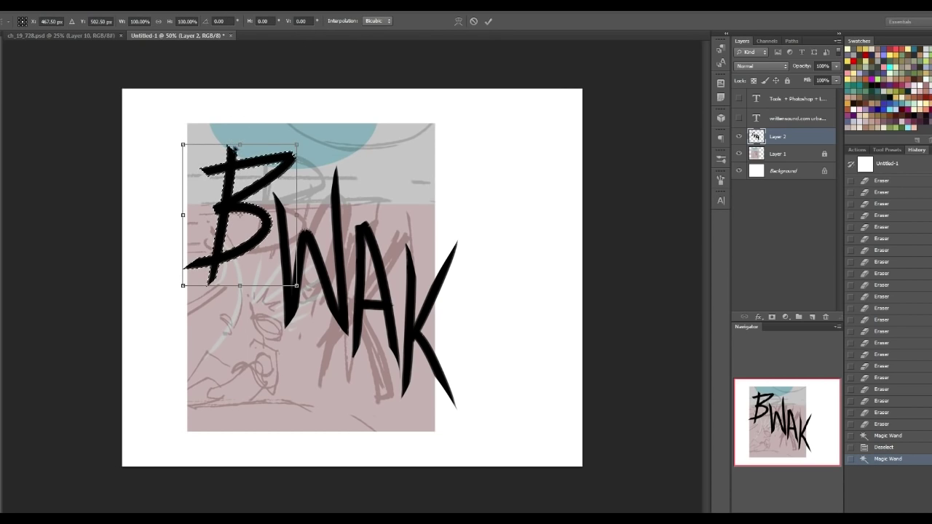
drag(239, 144, 197, 115)
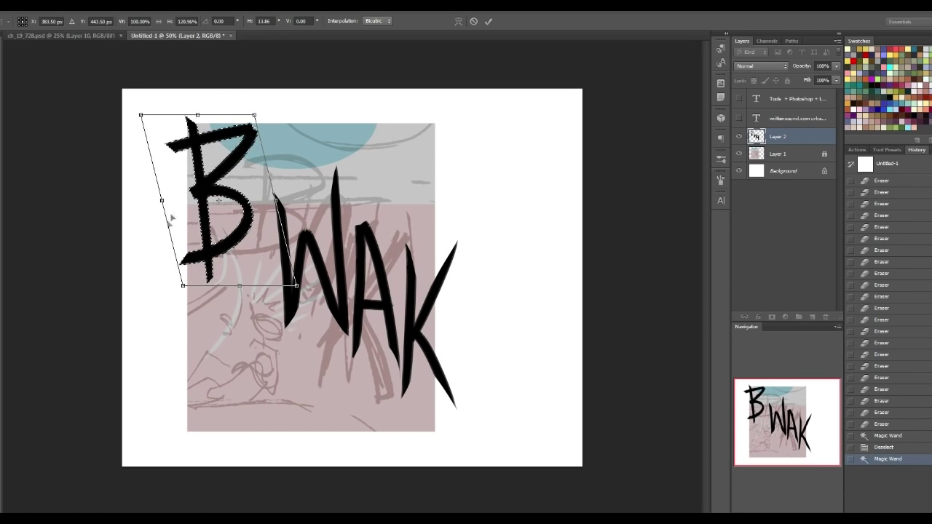
drag(239, 285, 252, 299)
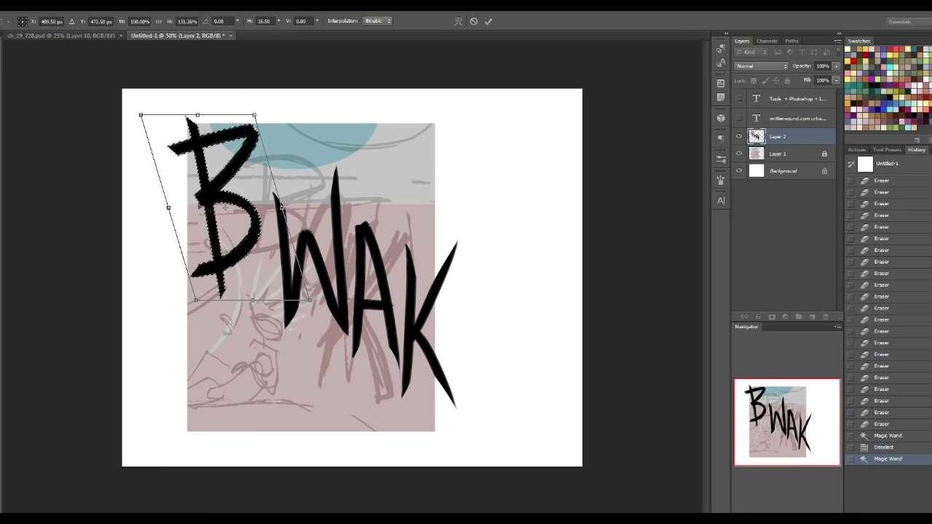
drag(167, 208, 195, 195)
drag(249, 160, 252, 164)
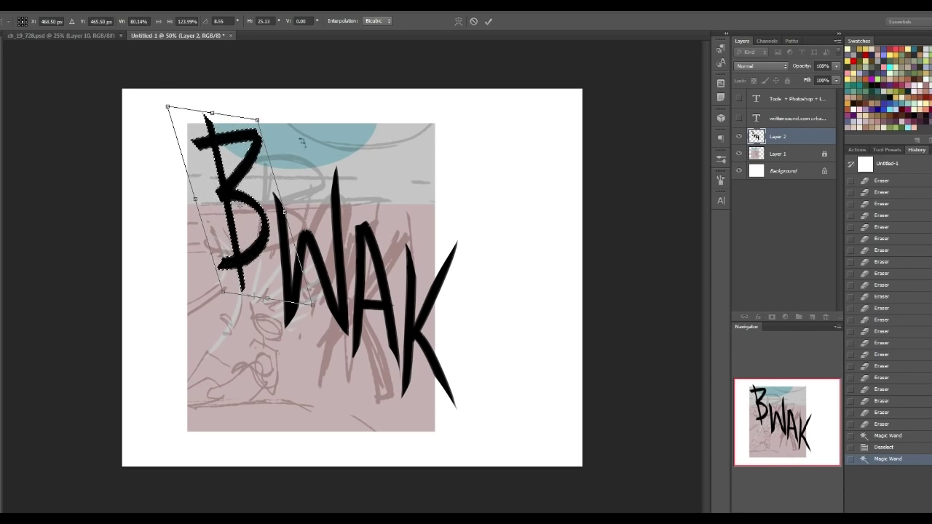
drag(258, 119, 274, 132)
drag(242, 201, 245, 177)
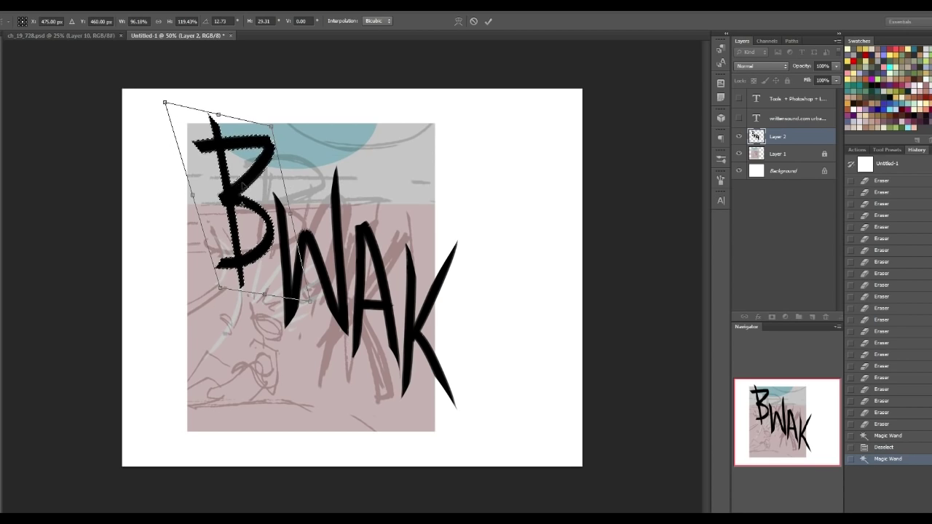
key(Return)
key(ctrl+d)
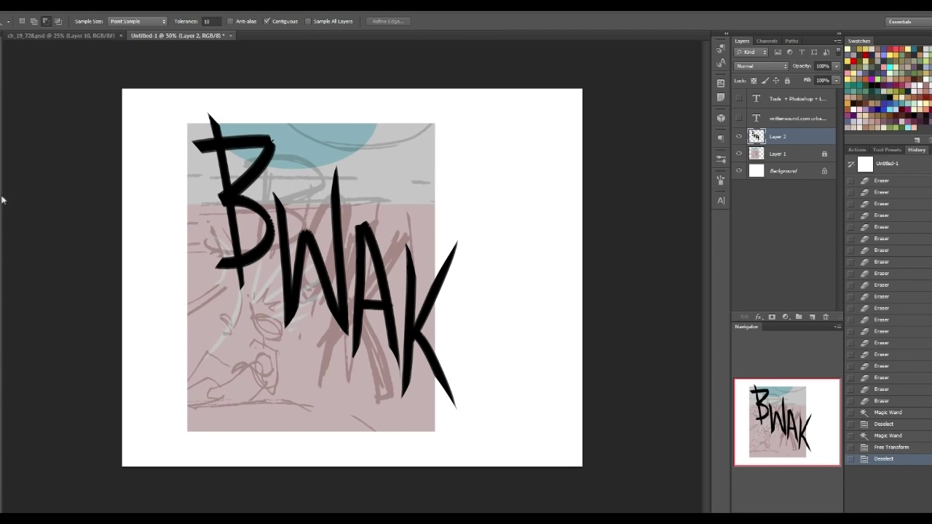
Step: Fill the letters B, W, A and K with solid black using the Paint Bucket
key(g)
click(281, 160)
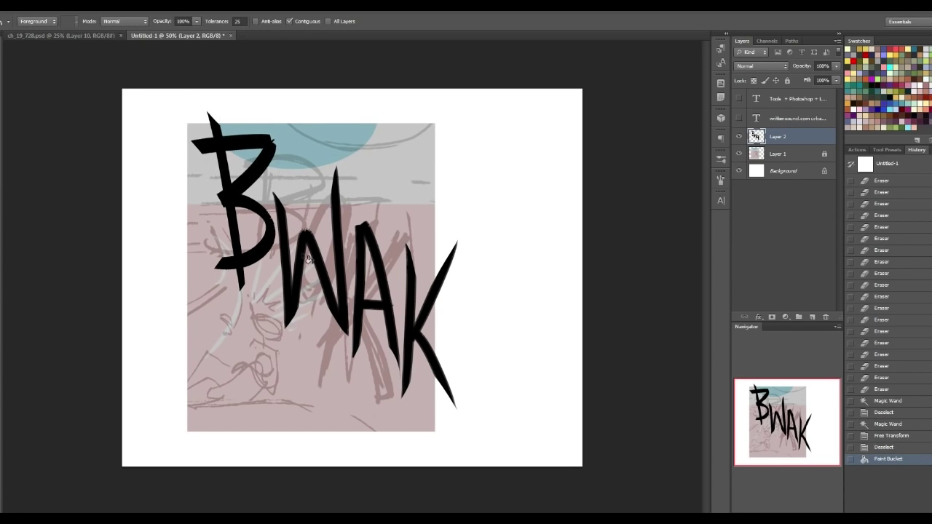
click(328, 299)
click(367, 295)
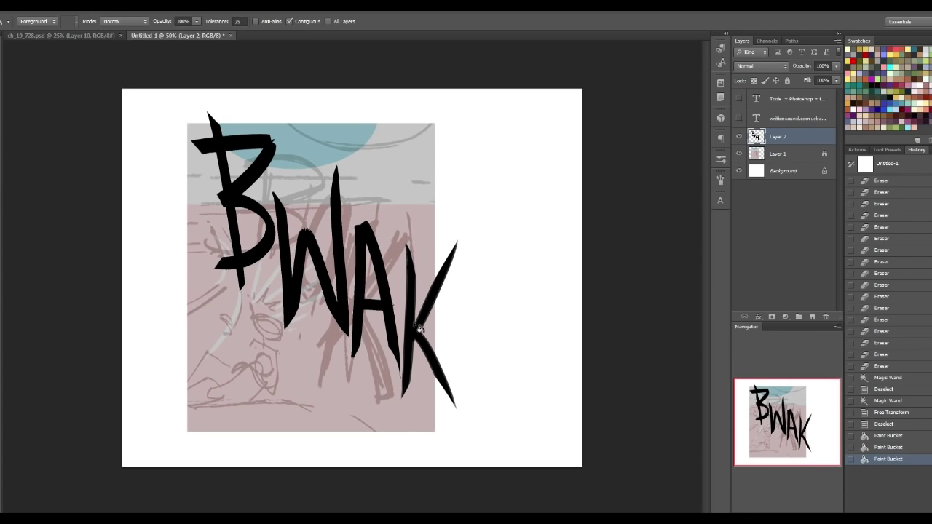
click(418, 334)
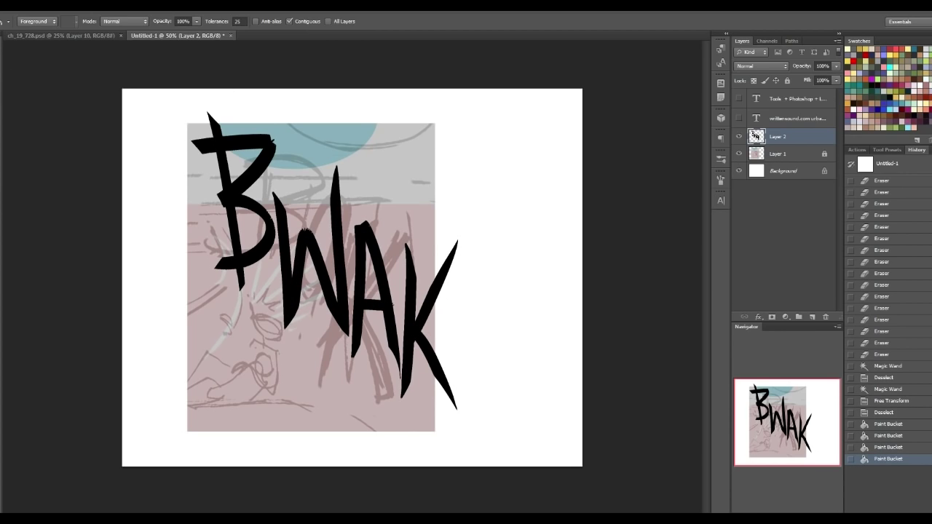
Step: Select the letter K and move it slightly down and to the right, away from the A
key(w)
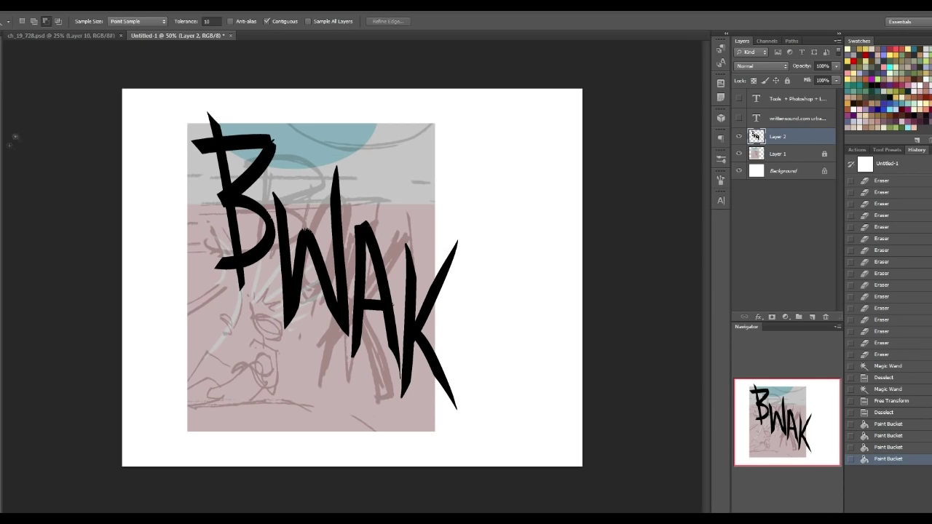
click(424, 331)
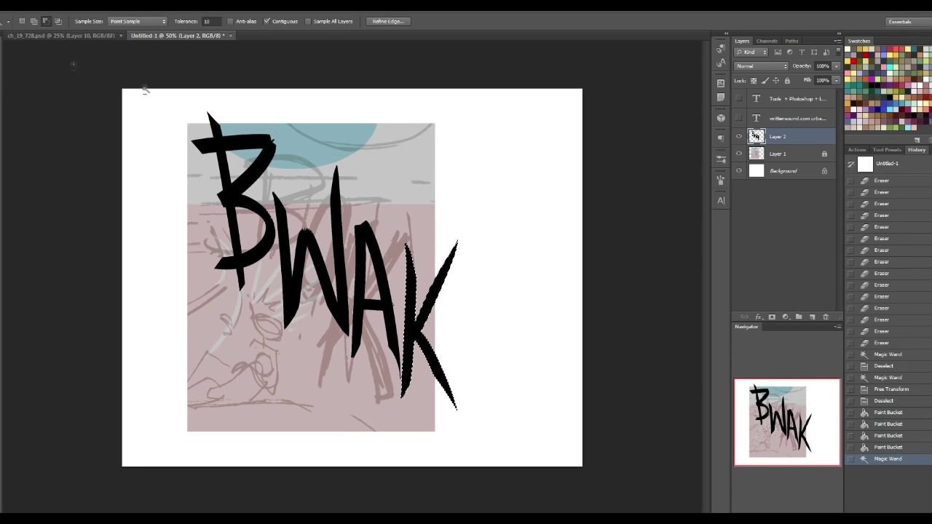
key(v)
drag(423, 324, 430, 339)
key(ctrl+d)
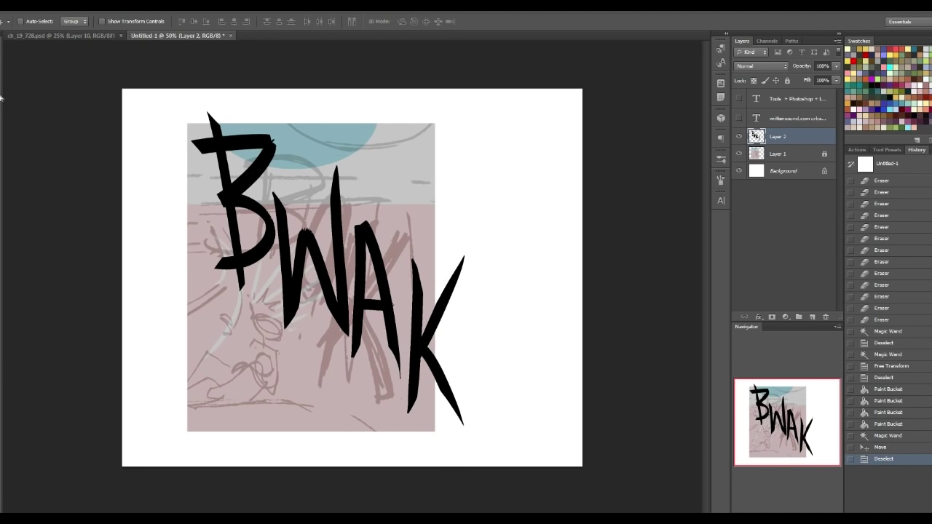
Step: Select the letter A and nudge it slightly right and down to even the spacing between W and K
key(w)
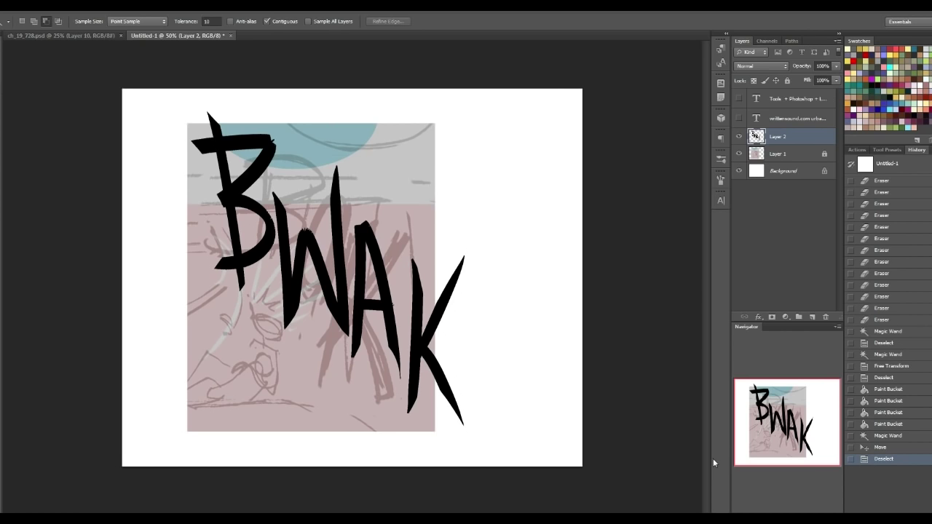
key(ctrl+plus)
key(ctrl+plus)
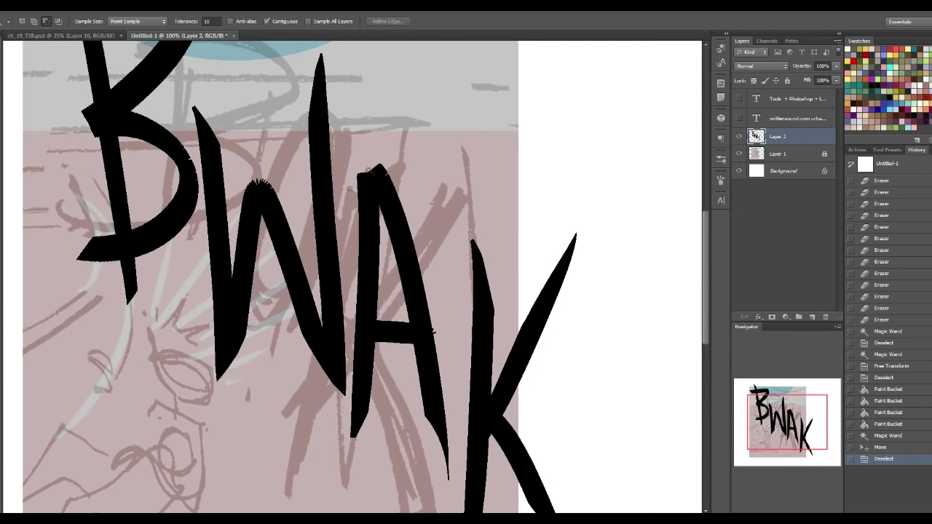
click(372, 184)
key(v)
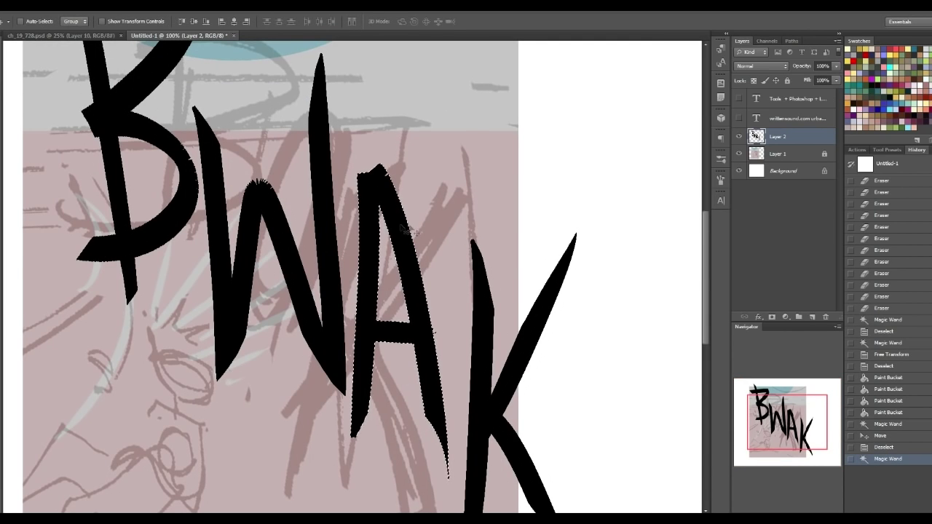
drag(409, 230, 420, 251)
drag(421, 268, 422, 288)
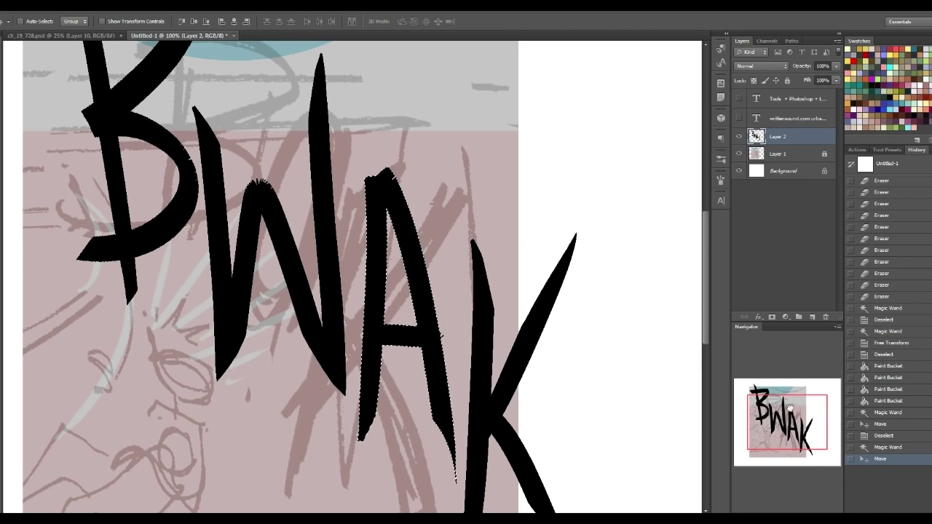
drag(790, 410, 788, 419)
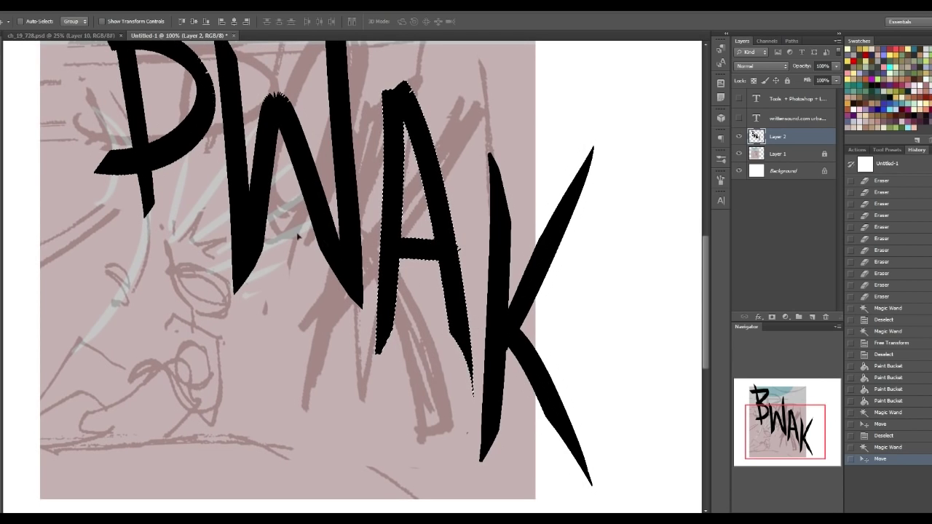
key(ctrl+d)
Step: Select the letter B and shift it slightly left, away from the W
drag(786, 420, 776, 403)
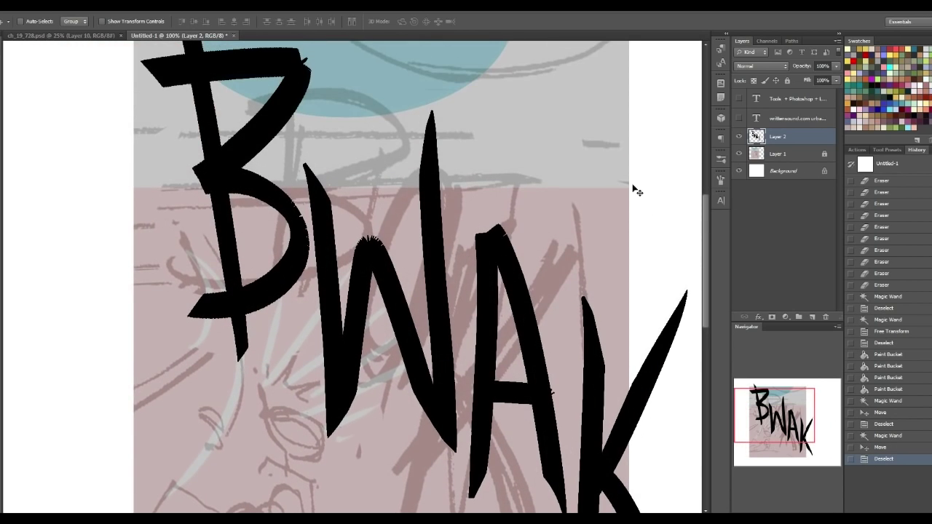
key(w)
click(253, 194)
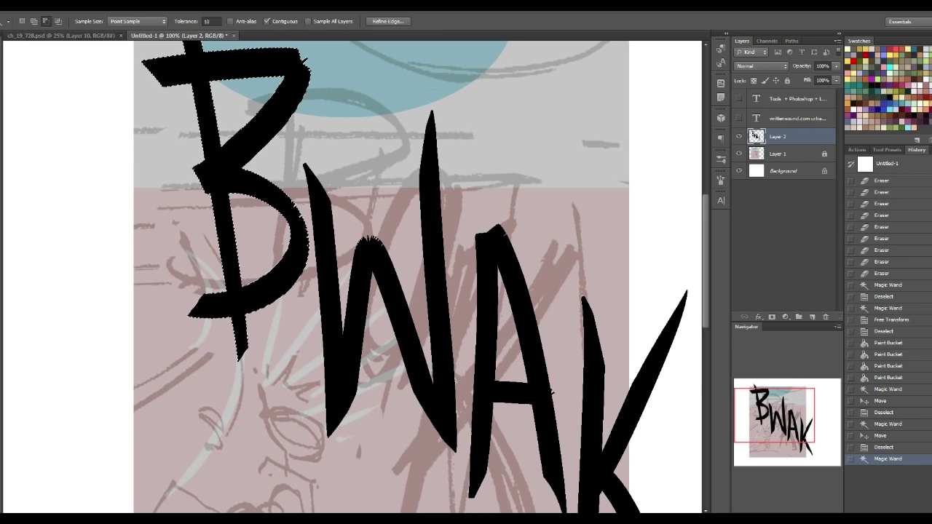
key(v)
drag(255, 194, 247, 193)
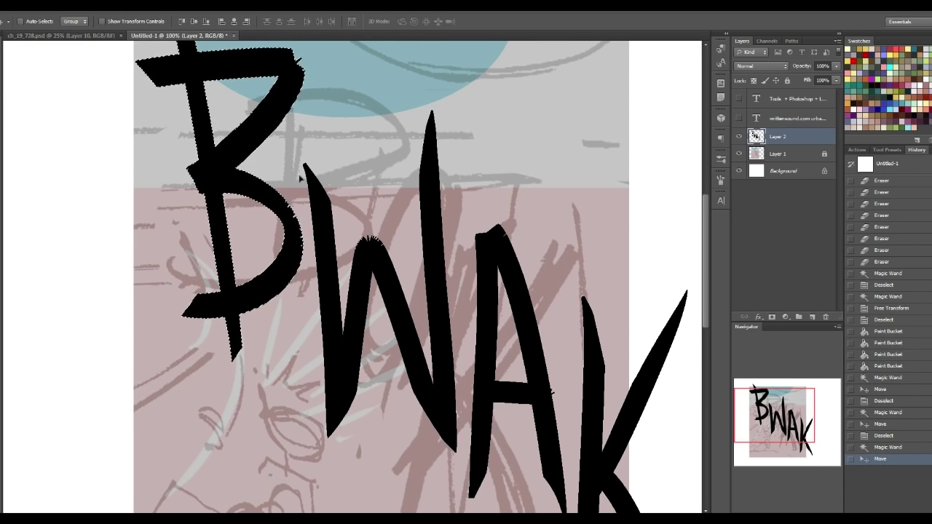
key(ctrl+d)
Step: Hide the sketch on Layer 1 and convert the locked Background into a regular layer named Layer 0
drag(796, 422, 796, 413)
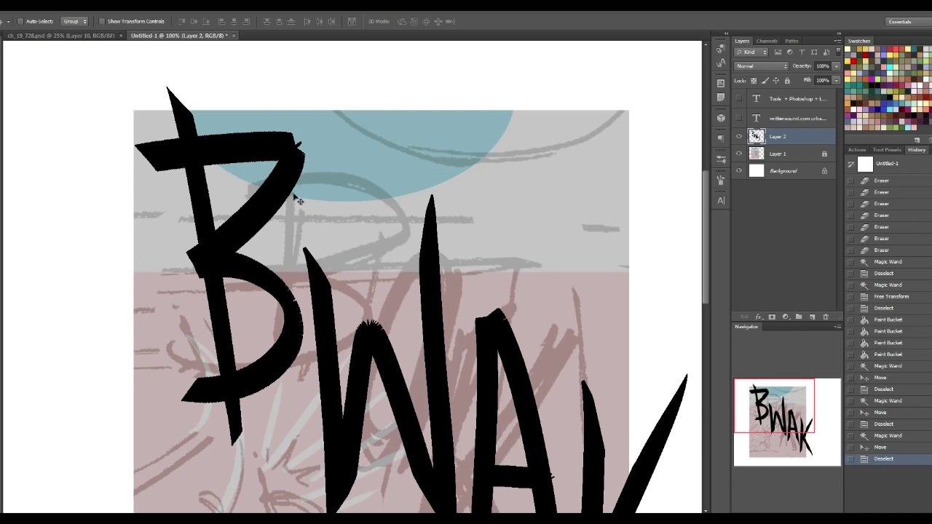
drag(800, 403, 803, 408)
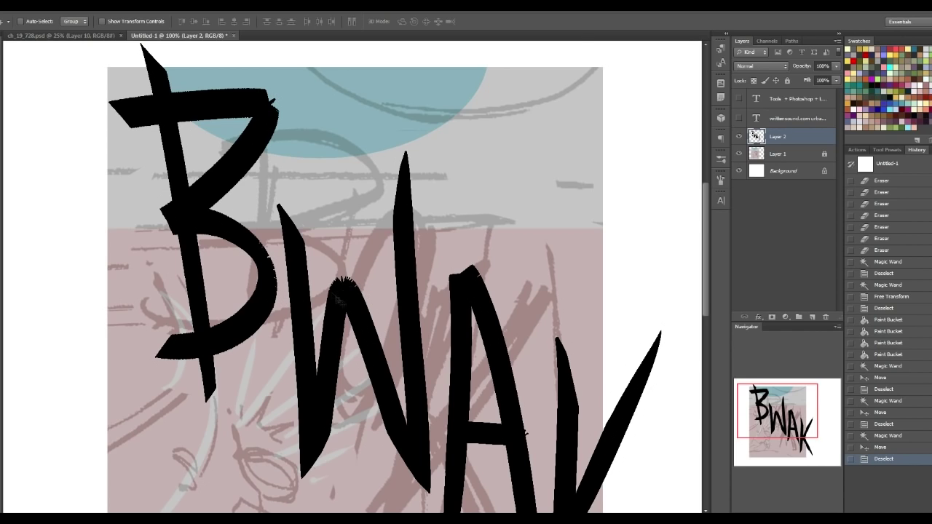
mouse_move(790, 404)
mouse_down()
mouse_move(798, 418)
mouse_move(784, 431)
mouse_move(772, 404)
mouse_move(792, 428)
mouse_up()
click(740, 153)
click(797, 173)
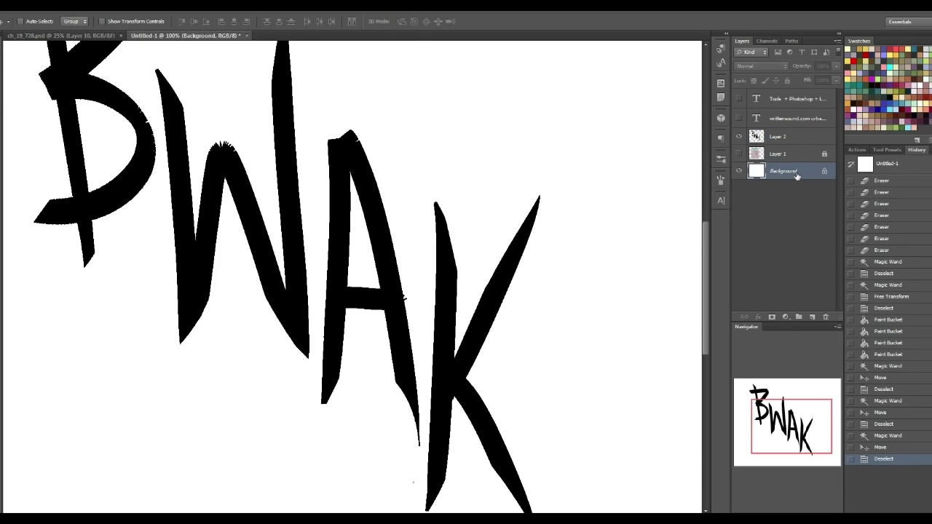
double_click(796, 175)
key(Return)
drag(774, 414, 757, 399)
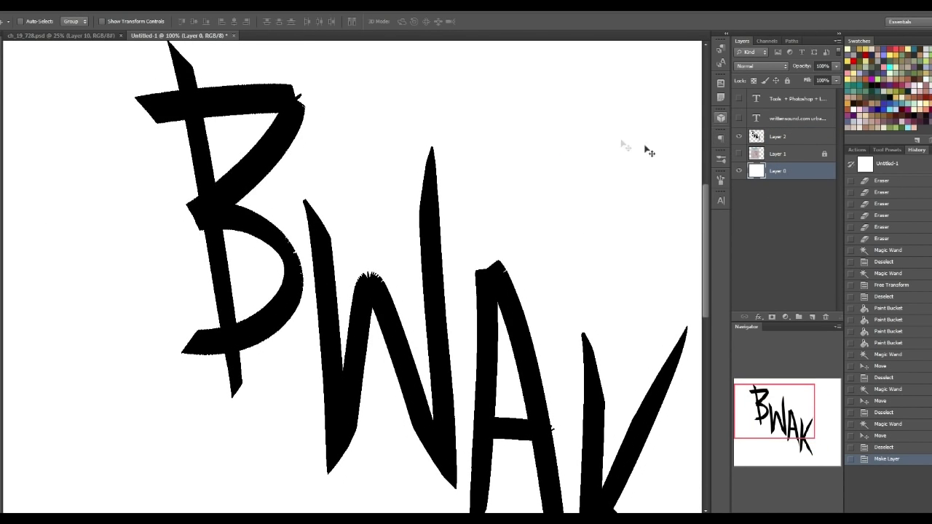
Step: Create a new layer between the sketch and the lettering and fill it with white
key(e)
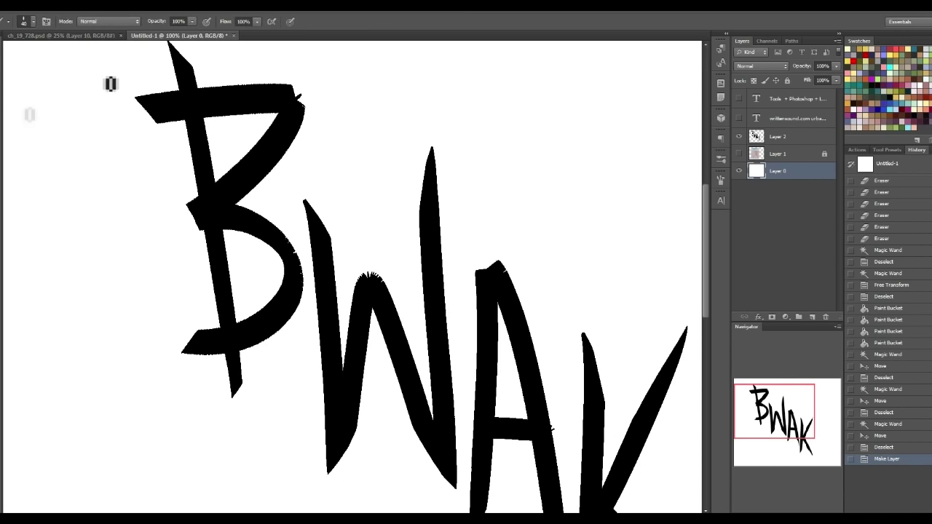
click(798, 155)
click(812, 317)
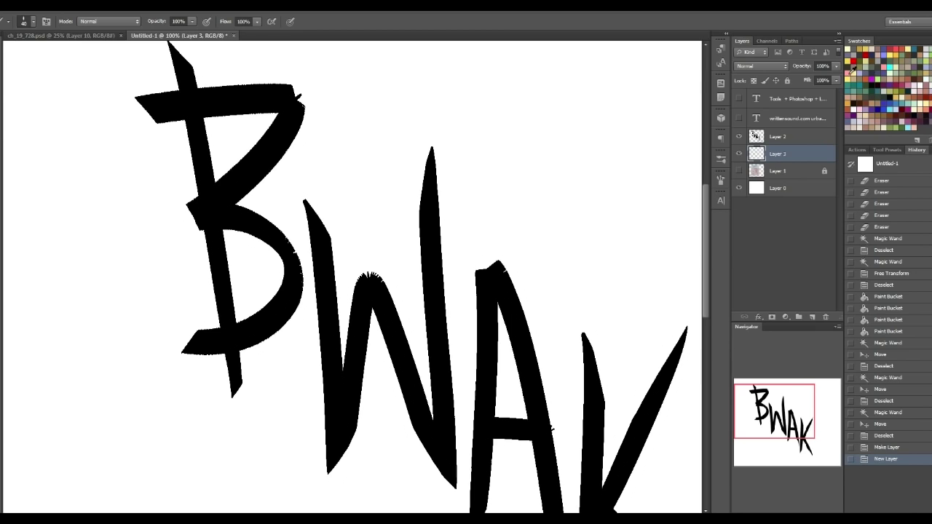
mouse_move(102, 191)
mouse_down()
mouse_move(310, 121)
mouse_move(399, 215)
mouse_move(155, 418)
mouse_move(617, 276)
mouse_move(503, 462)
mouse_move(305, 323)
mouse_move(453, 420)
mouse_move(298, 386)
mouse_up()
key(ctrl+z)
mouse_move(789, 154)
mouse_down()
mouse_move(824, 308)
mouse_move(786, 152)
mouse_up()
key(g)
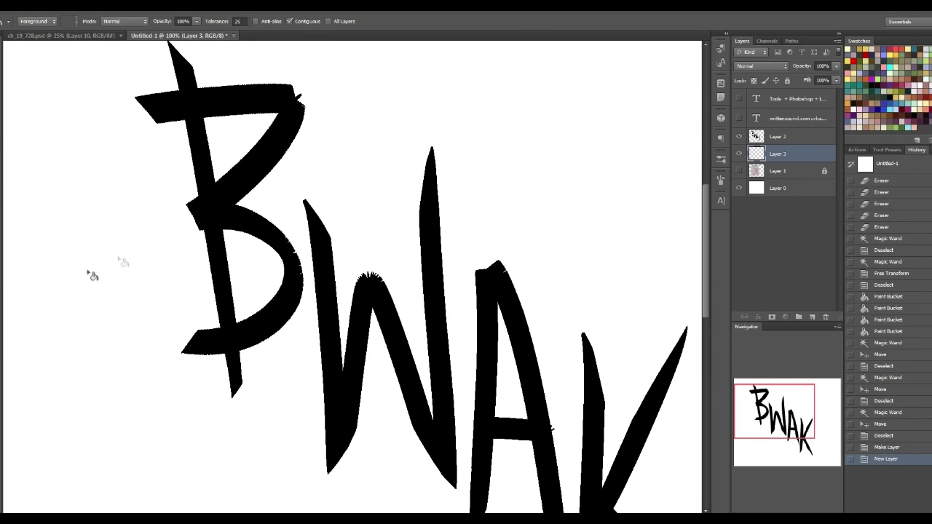
click(186, 252)
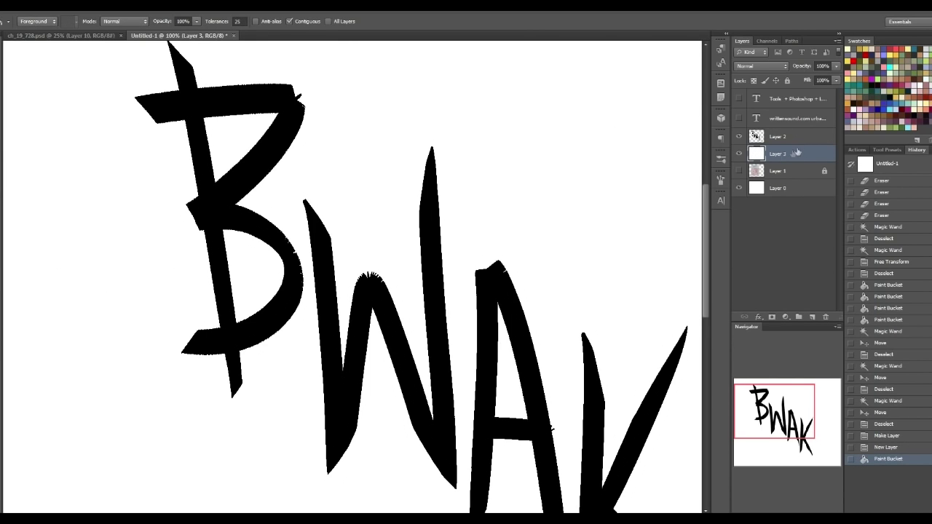
Step: Merge the lettering on Layer 2 down into the white-filled Layer 3
mouse_move(785, 154)
mouse_down()
mouse_move(524, 193)
mouse_move(795, 151)
mouse_up()
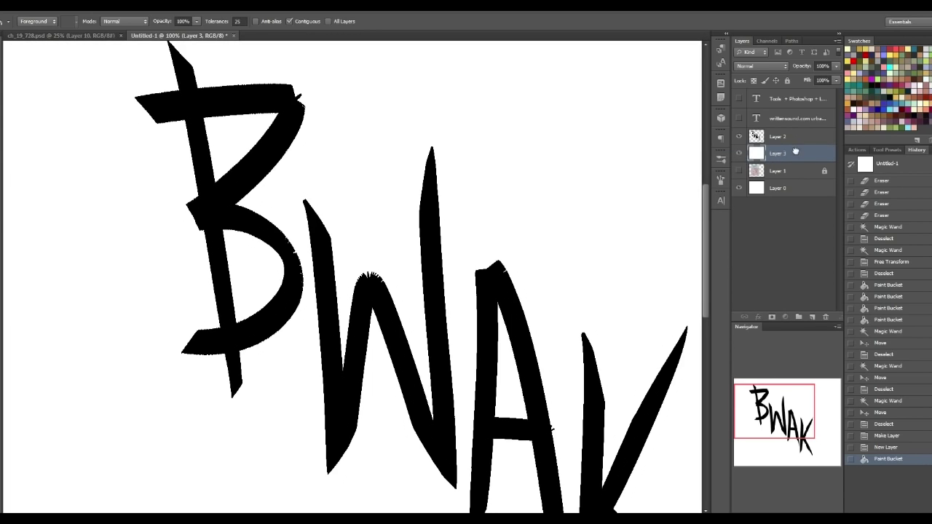
click(778, 137)
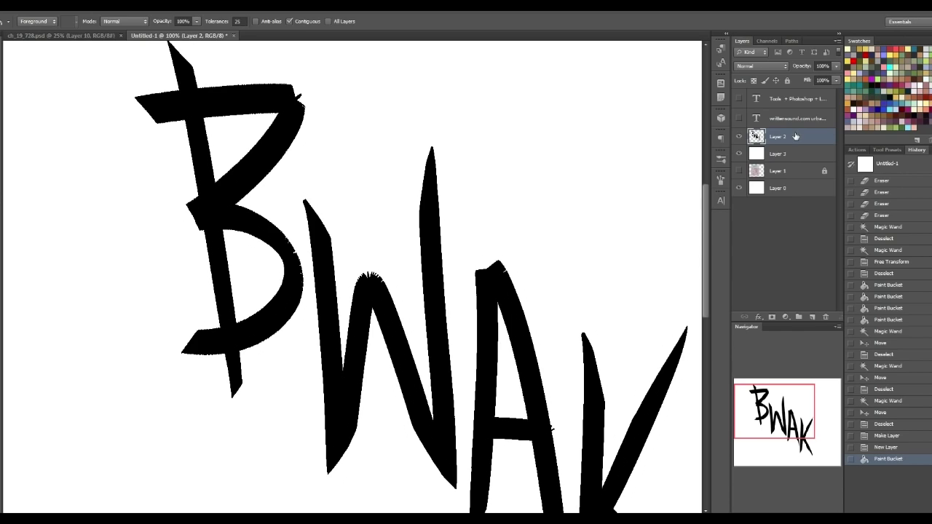
key(ctrl+e)
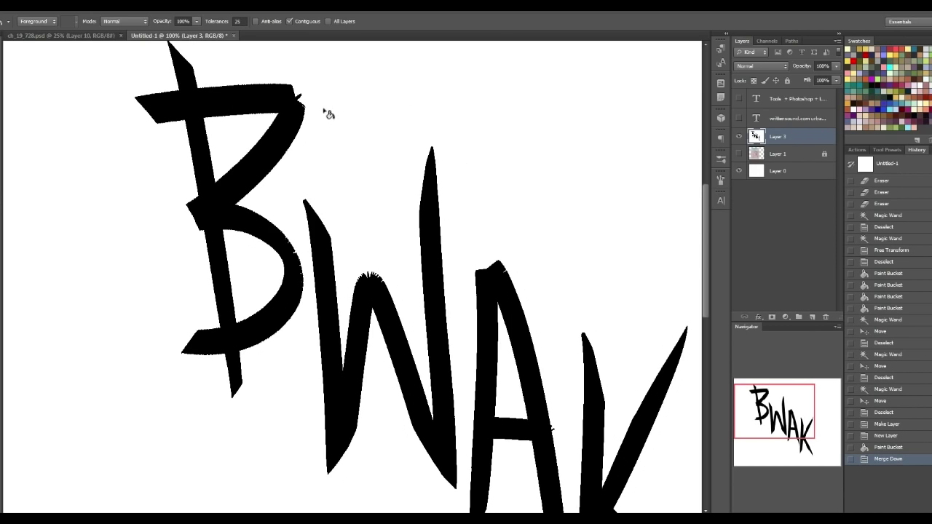
Step: Create a new layer beneath the merged lettering and paint a brush stroke across it behind the B and W
key(b)
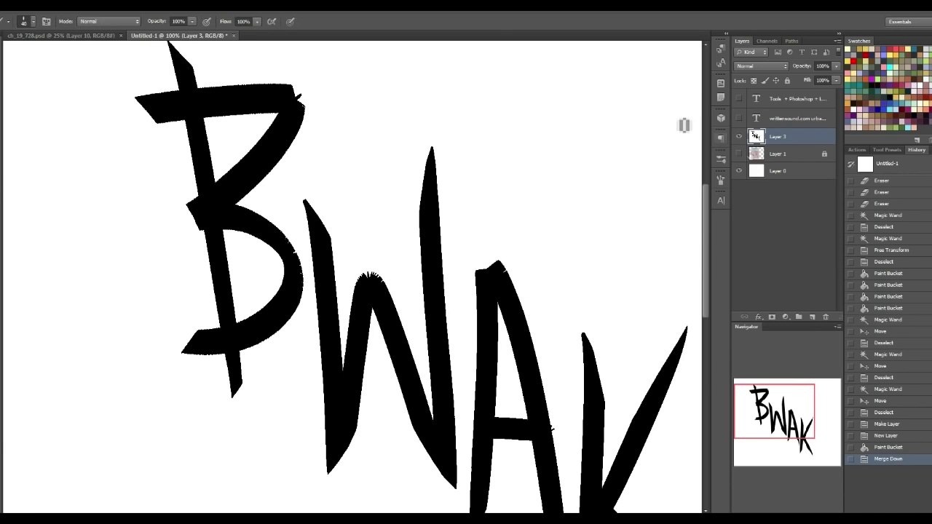
click(793, 158)
click(812, 317)
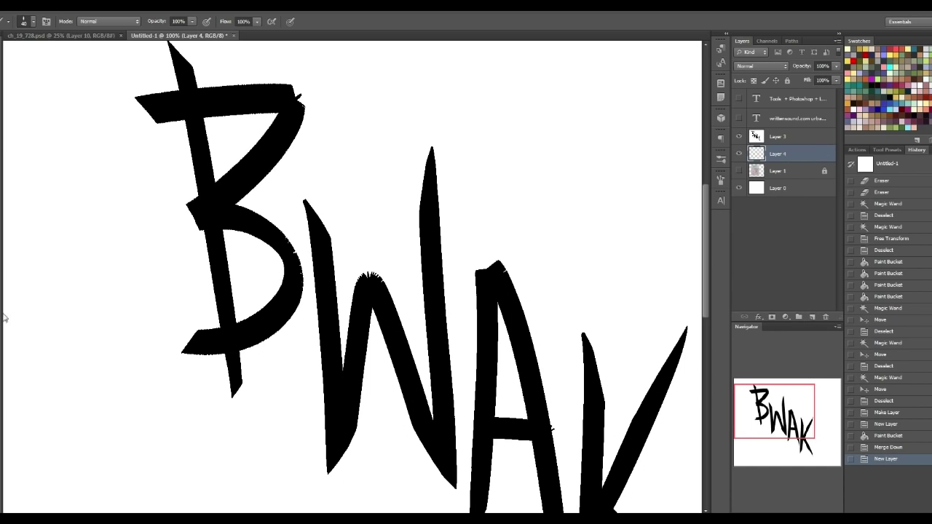
drag(244, 301, 409, 286)
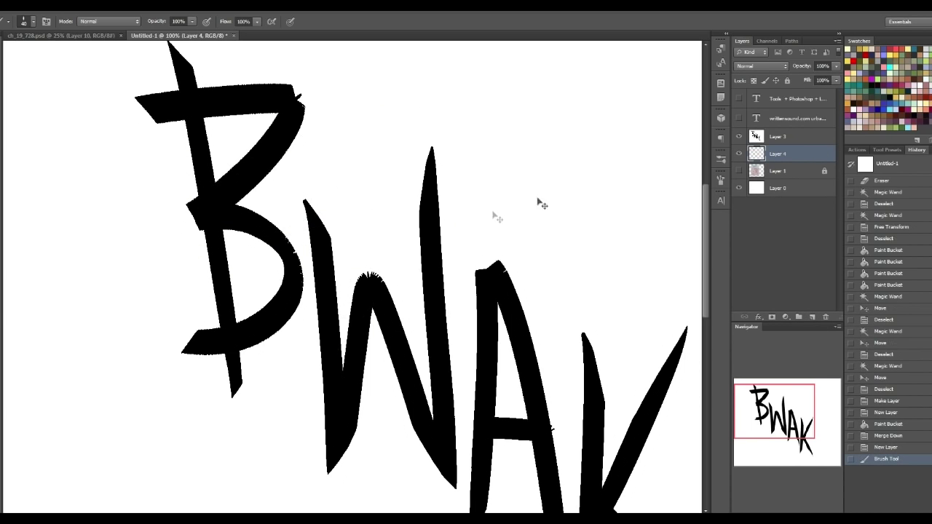
Step: Delete Layer 4 with its test brush stroke and make the lettering on Layer 3 the active layer
key(ctrl+z)
drag(793, 155, 825, 317)
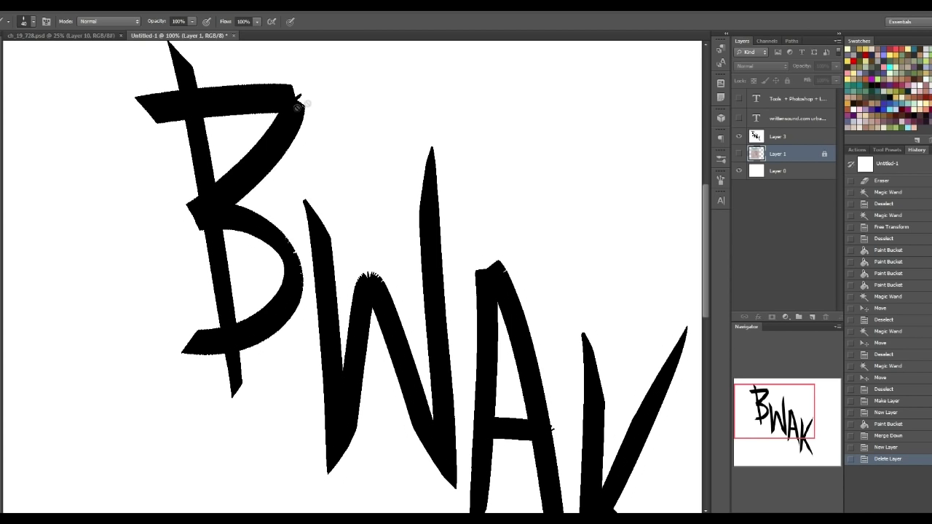
click(792, 139)
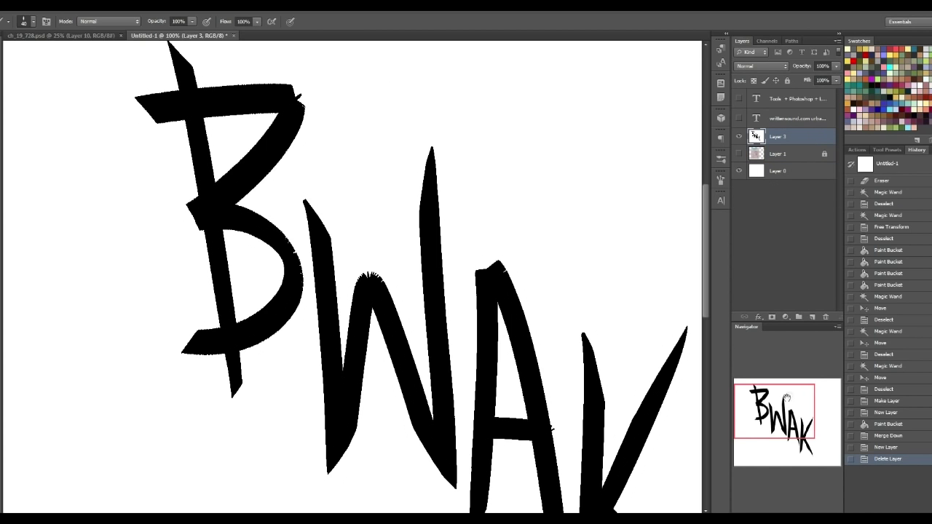
Step: Open the Filter Gallery for the Layer 3 lettering with the Sketch filter Stamp and bring the letters into the preview
mouse_move(786, 397)
mouse_down()
mouse_move(790, 388)
mouse_move(788, 401)
mouse_move(776, 400)
mouse_up()
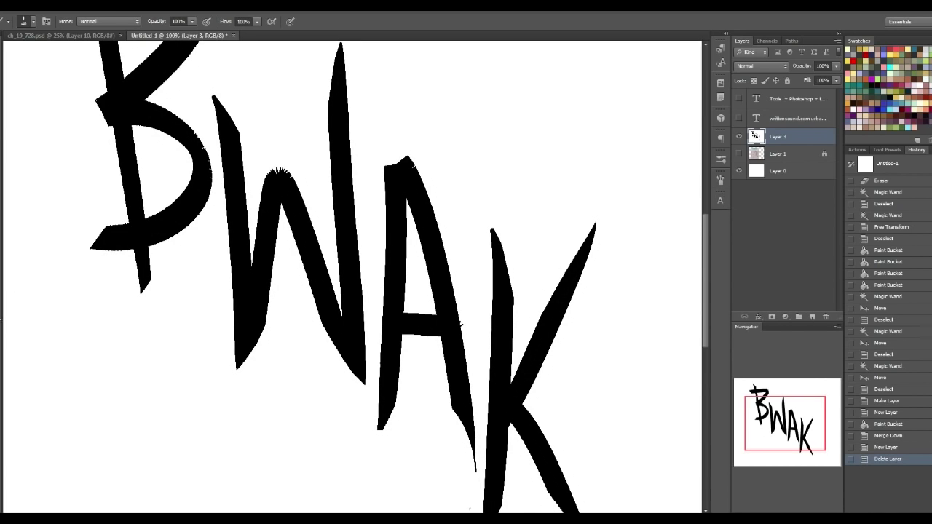
click(163, 7)
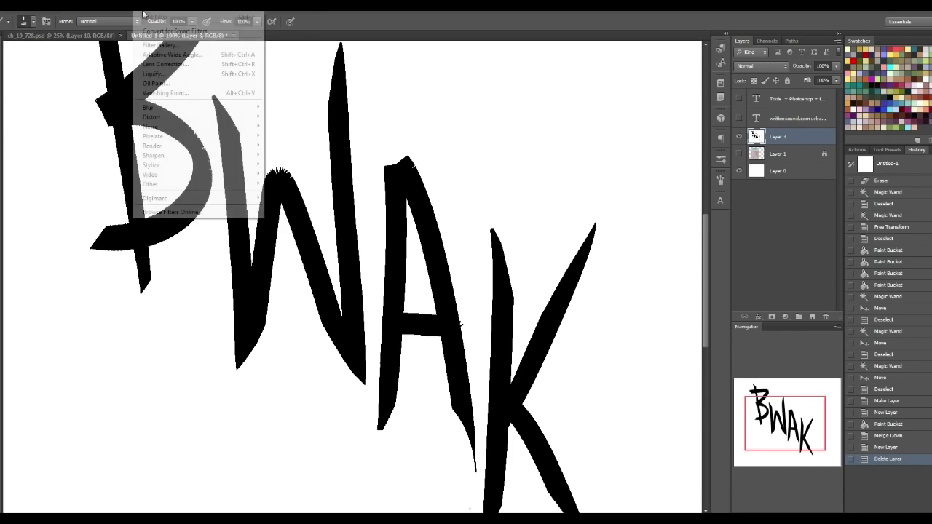
click(162, 7)
click(162, 8)
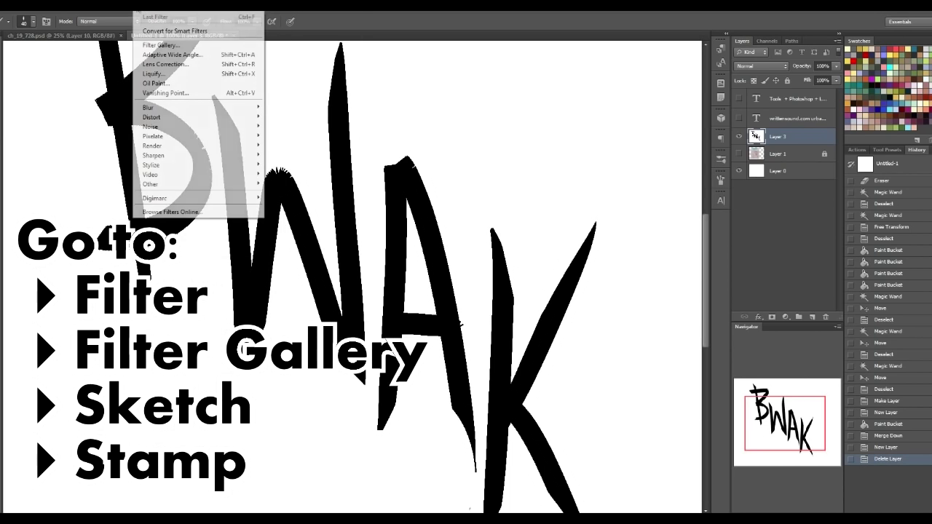
click(177, 45)
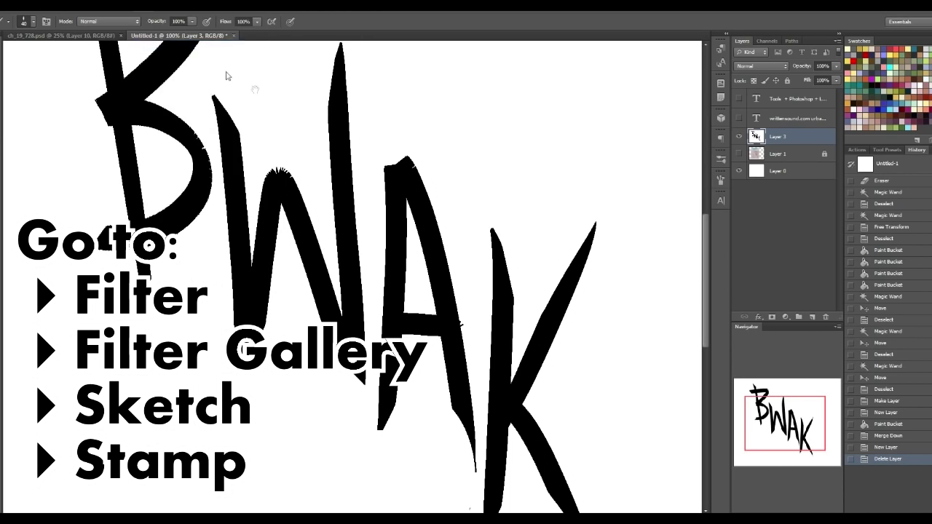
drag(401, 227, 418, 196)
drag(462, 136, 469, 223)
drag(475, 302, 463, 258)
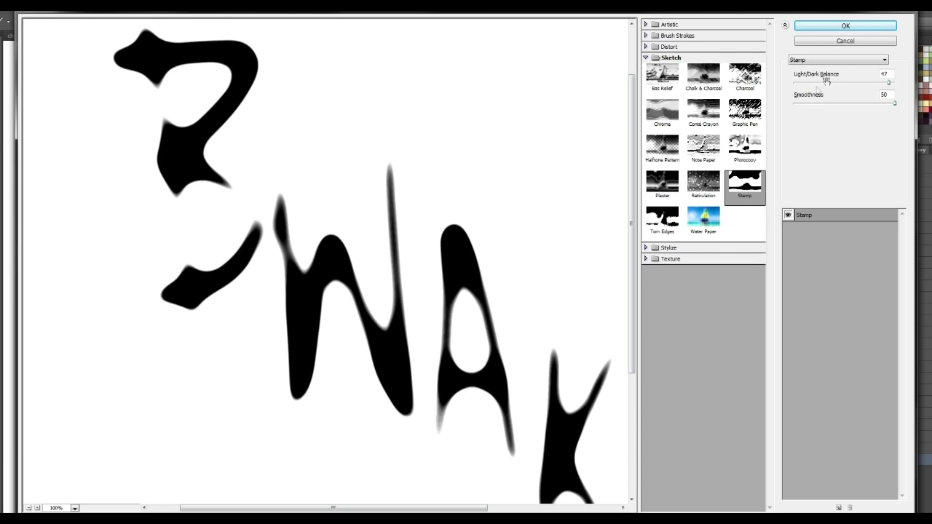
Step: Set the Stamp filter's Smoothness to 1 and Light/Dark Balance to 18, and check the letters in a narrowed dialog
drag(807, 104, 778, 108)
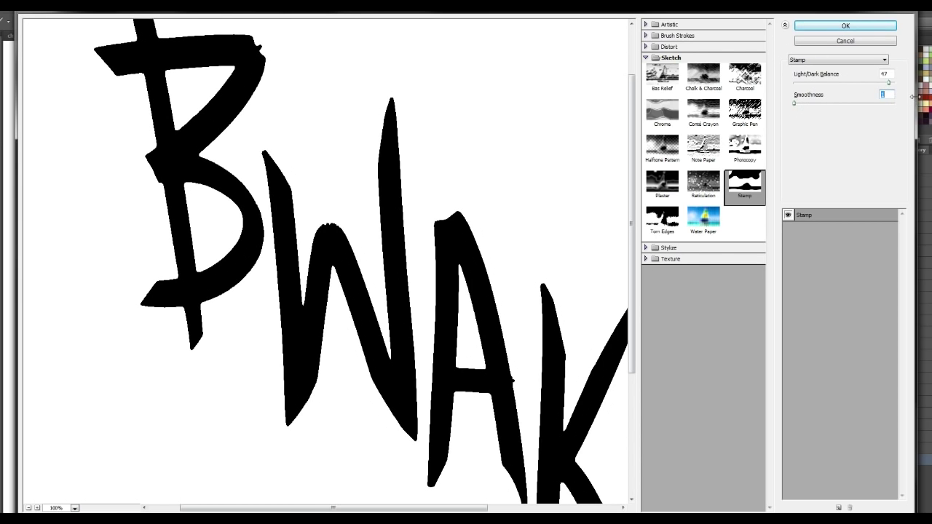
drag(913, 96, 685, 143)
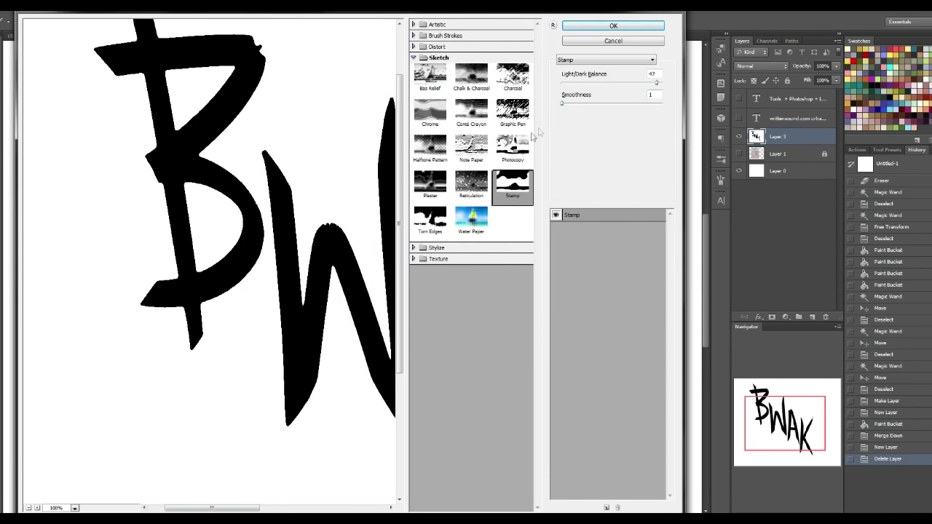
drag(656, 86, 652, 86)
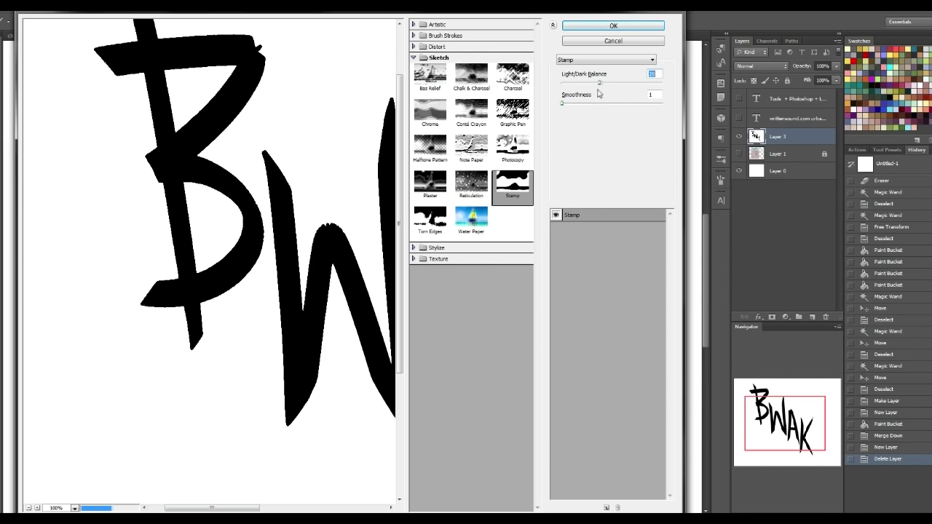
drag(563, 93, 648, 93)
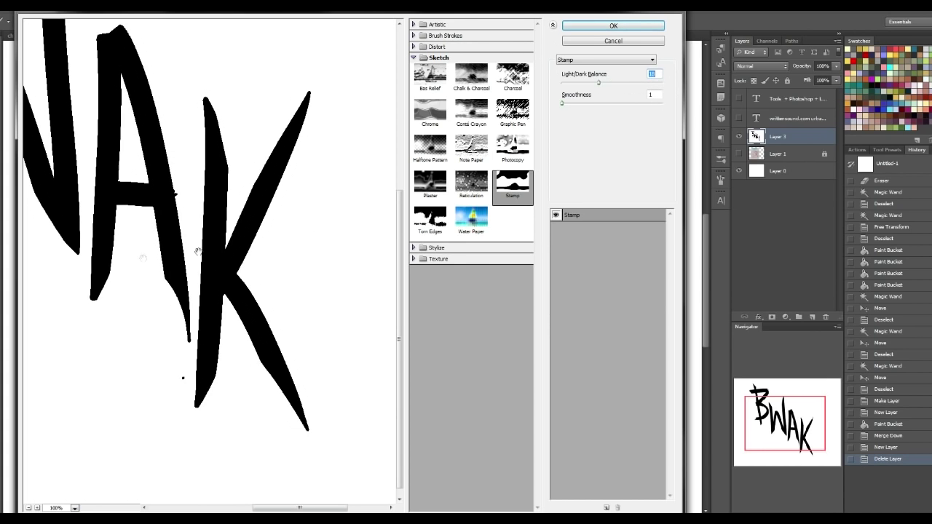
drag(35, 90, 339, 310)
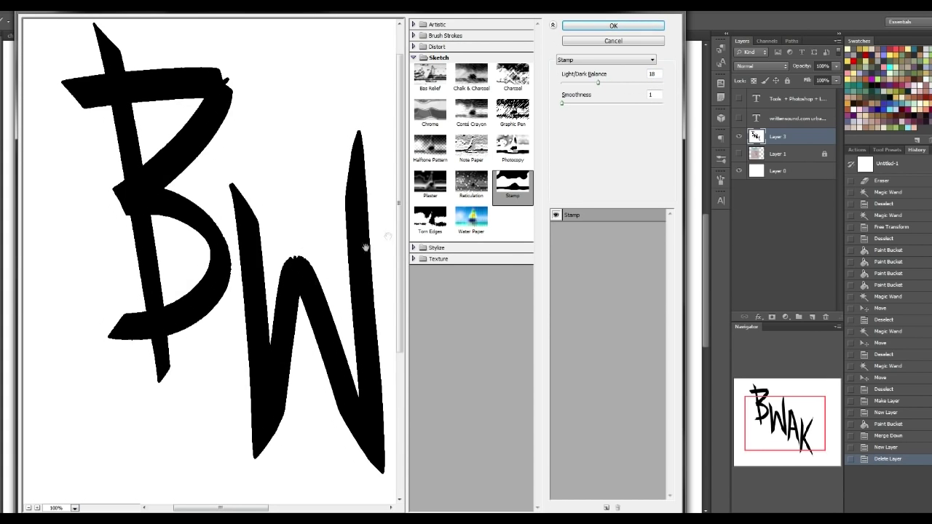
drag(366, 248, 325, 225)
Step: Try higher Smoothness values for the Stamp filter and return the setting to 1
drag(562, 103, 580, 105)
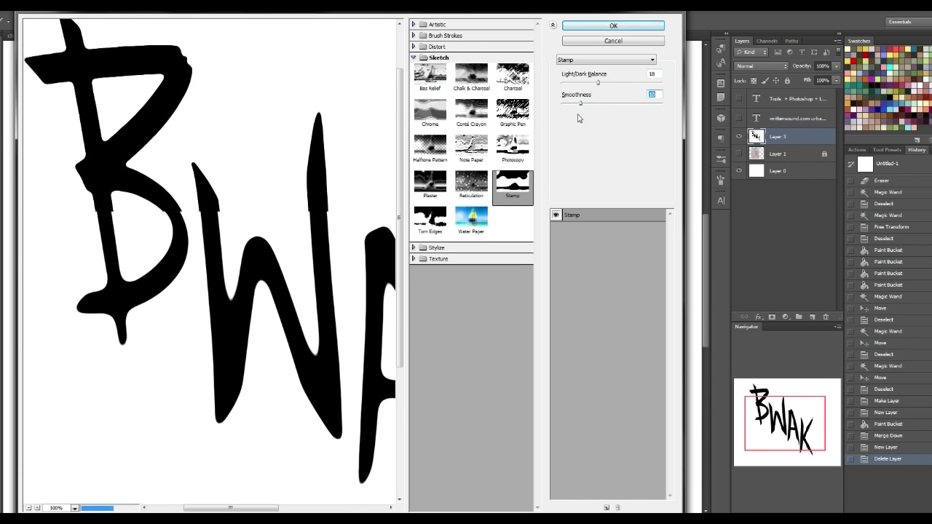
click(593, 103)
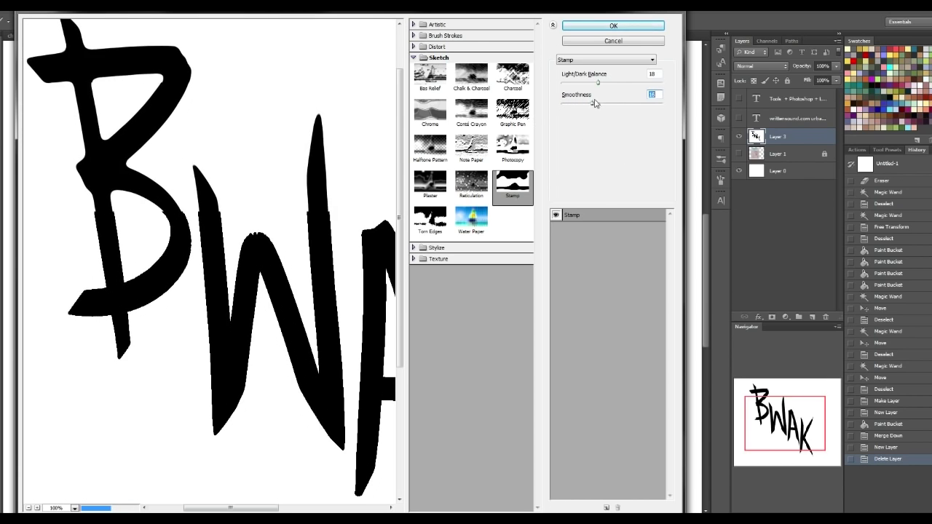
drag(593, 102, 557, 108)
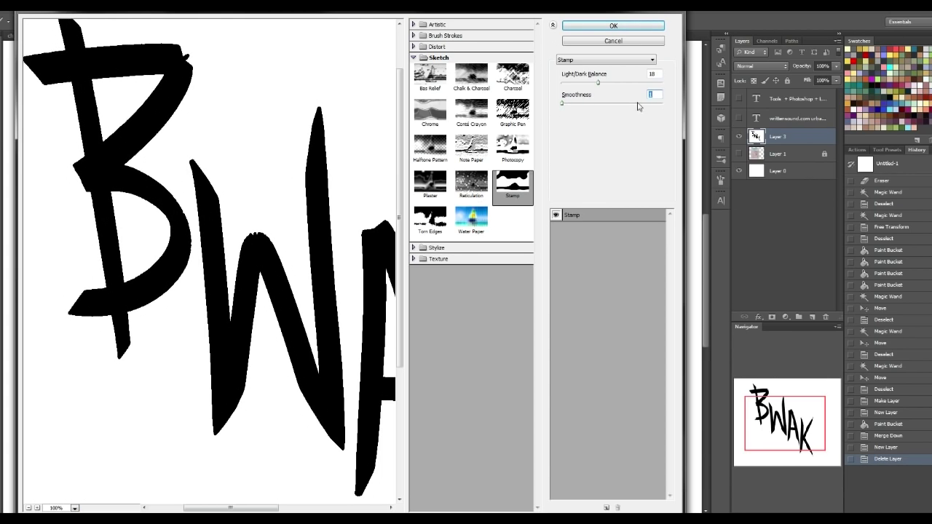
Step: Lower the Stamp filter's Light/Dark Balance to 2 while checking the W, A and K, and apply the filter
click(597, 85)
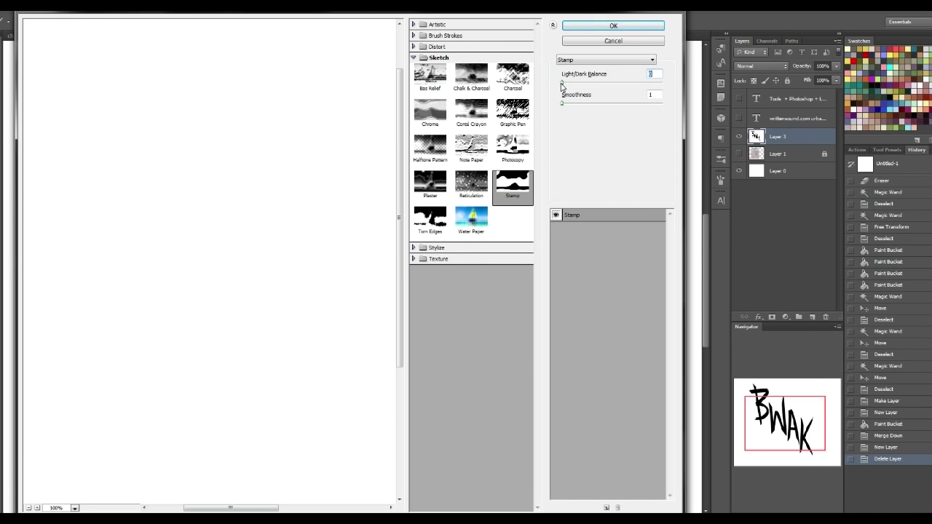
drag(561, 86, 571, 86)
drag(256, 362, 107, 218)
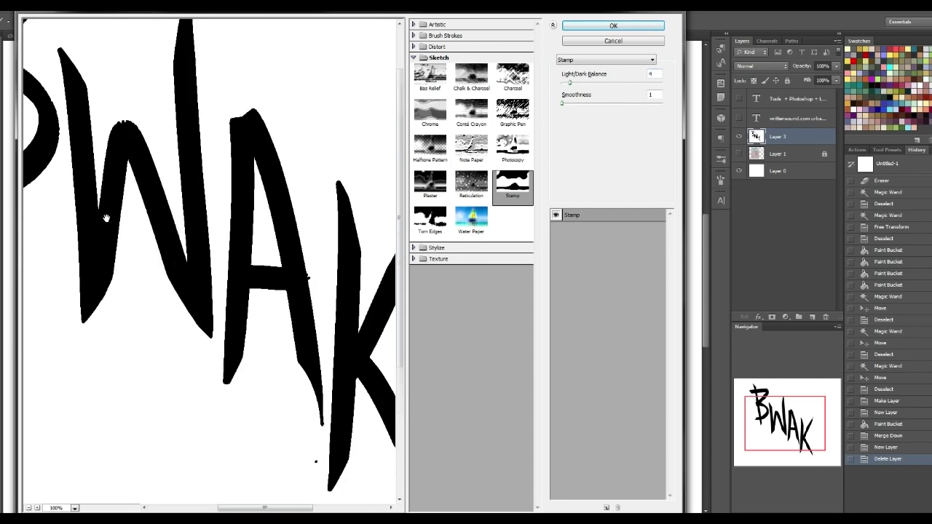
drag(342, 368, 236, 274)
drag(570, 86, 567, 86)
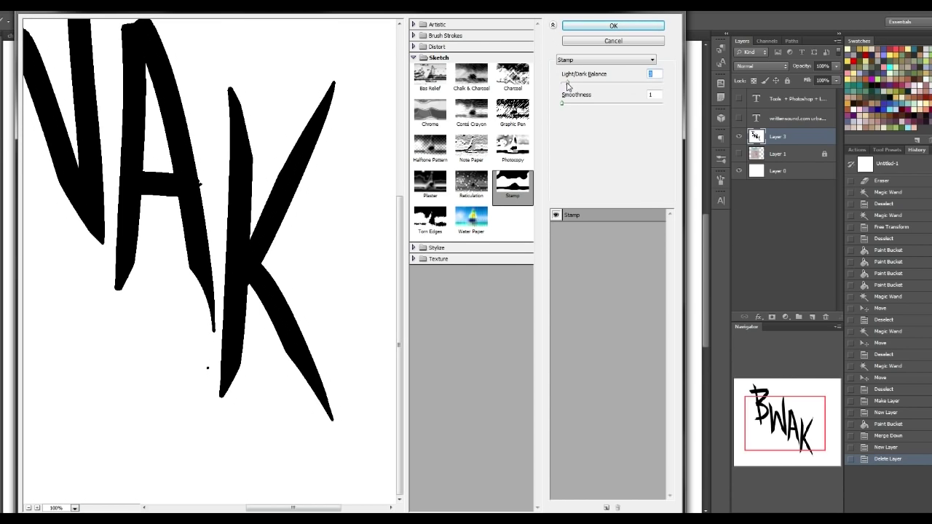
drag(567, 83, 565, 83)
drag(228, 217, 282, 293)
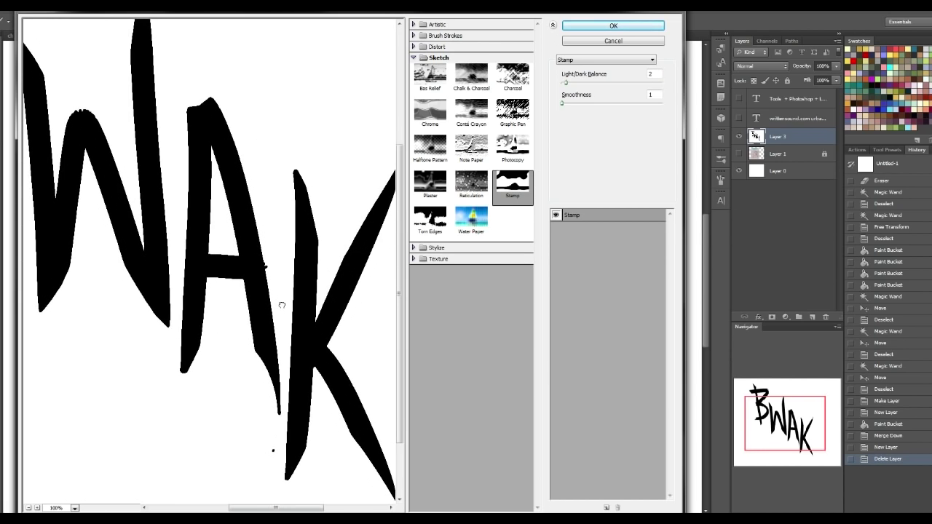
click(613, 26)
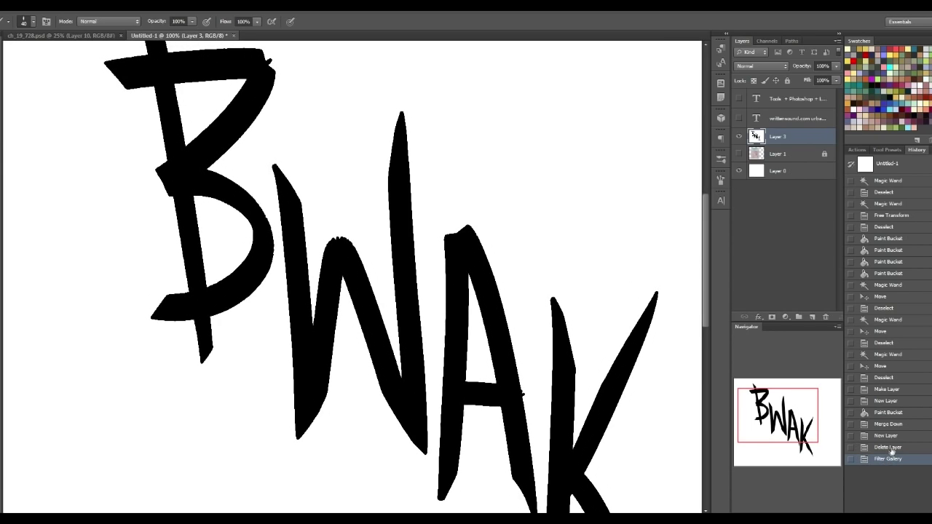
Step: Compare the letter edges before and after the Filter Gallery change by switching between the two history states
click(892, 447)
click(896, 460)
click(892, 450)
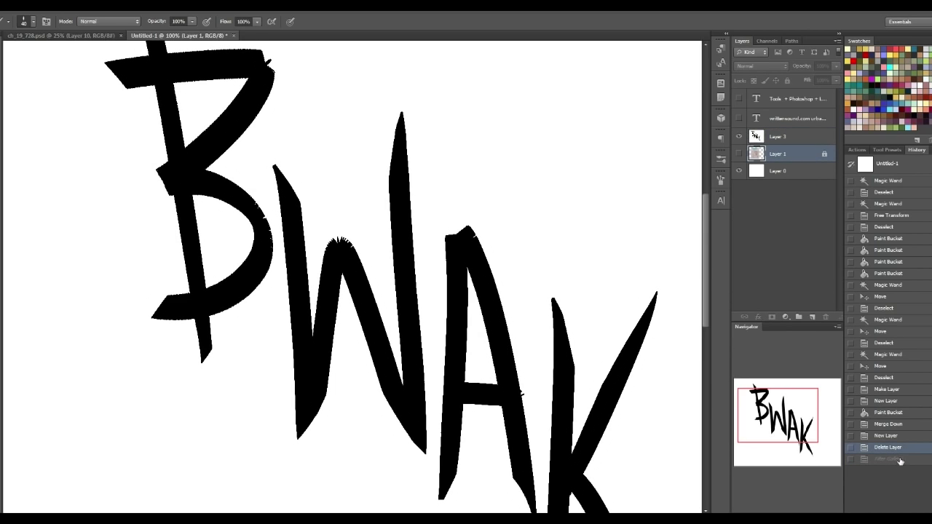
click(900, 460)
drag(781, 394, 748, 370)
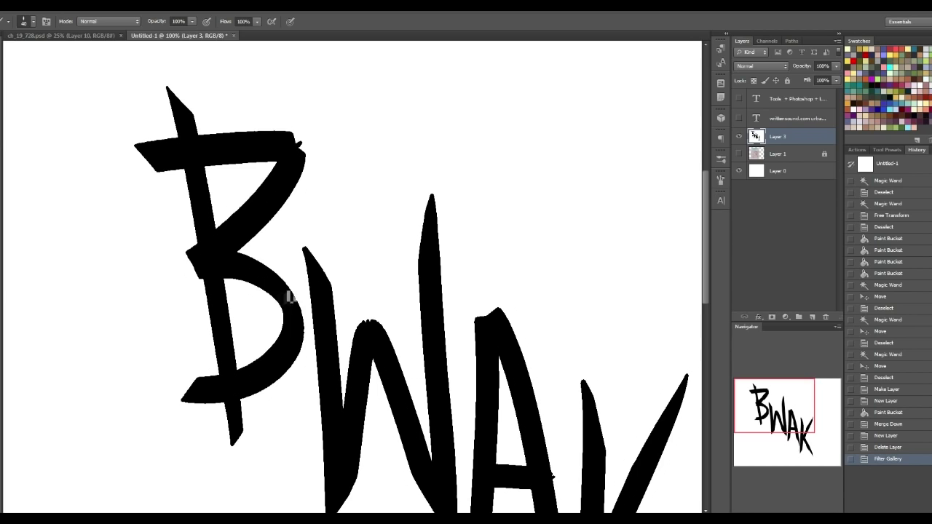
click(900, 450)
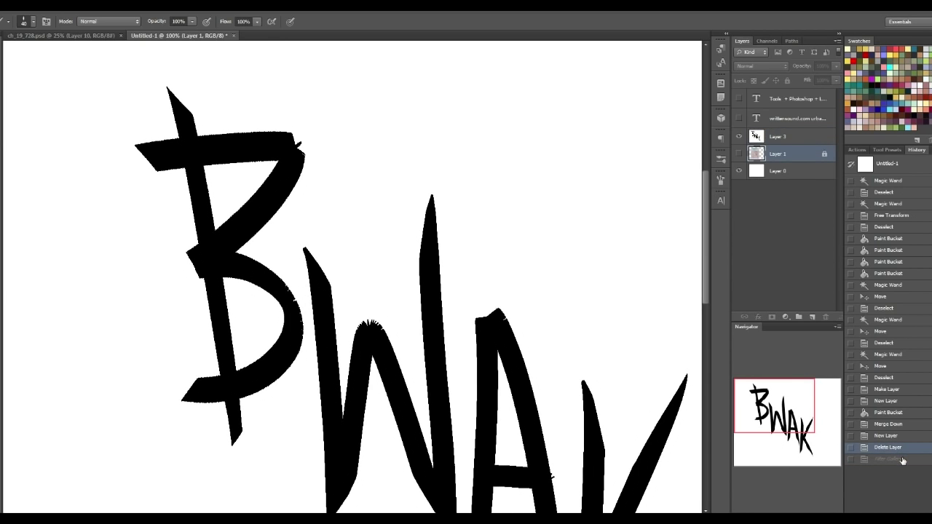
click(901, 459)
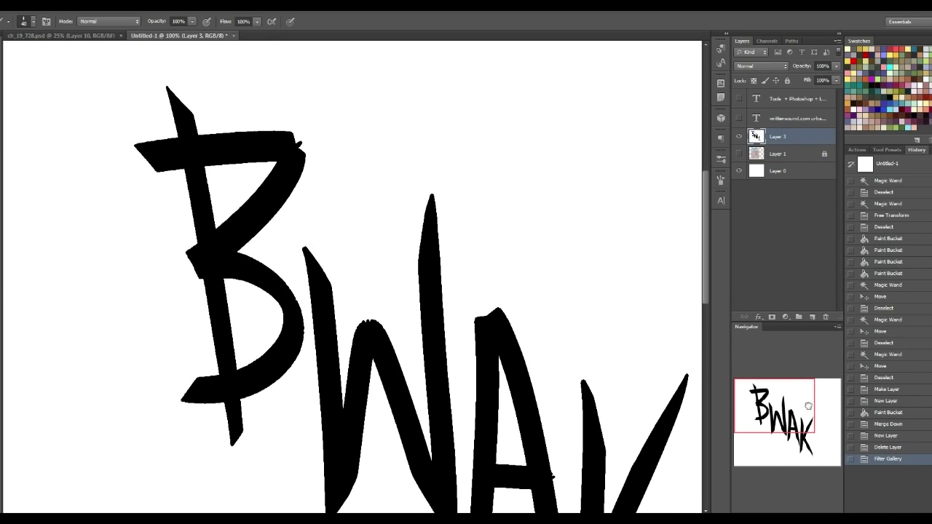
drag(809, 406, 809, 406)
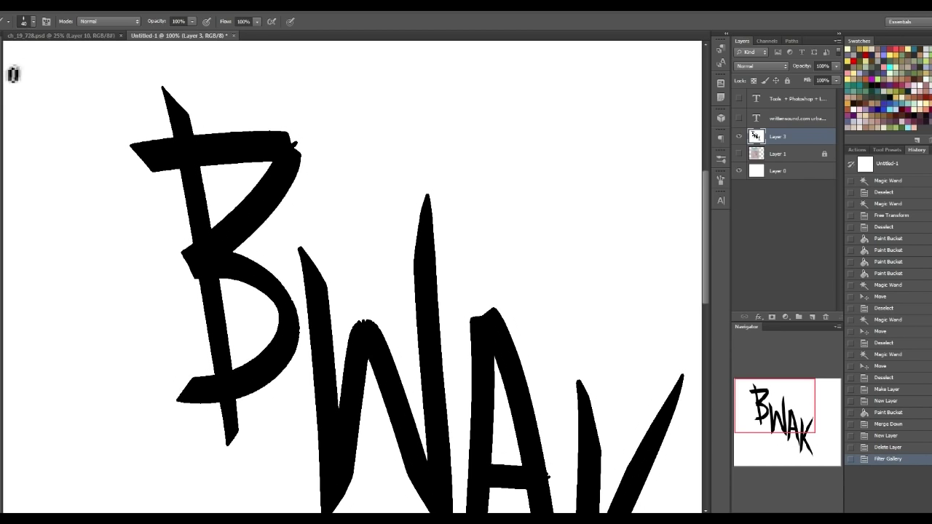
Step: Switch to the Pencil tool with the 7 px elliptical brush tip, working at 300% zoom on the B's upper corner
key(l)
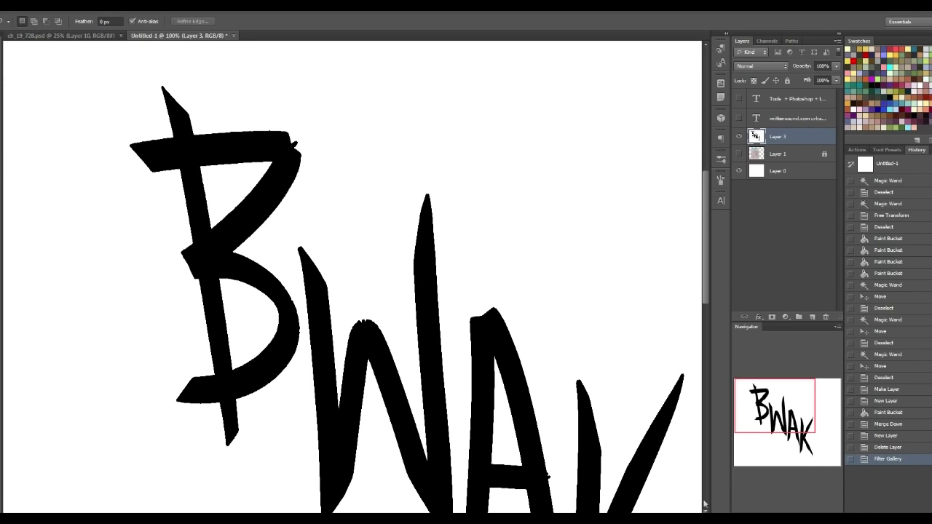
key(ctrl+plus)
key(ctrl+plus)
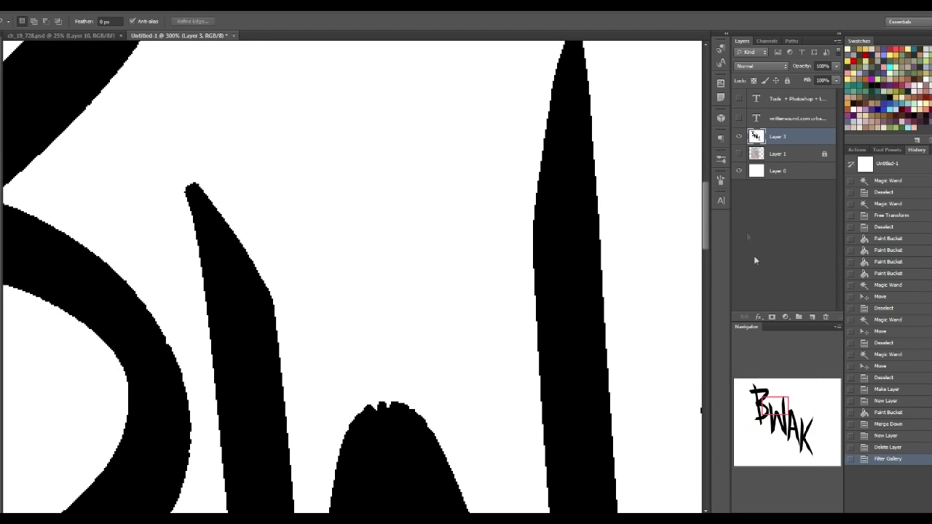
drag(776, 411, 765, 391)
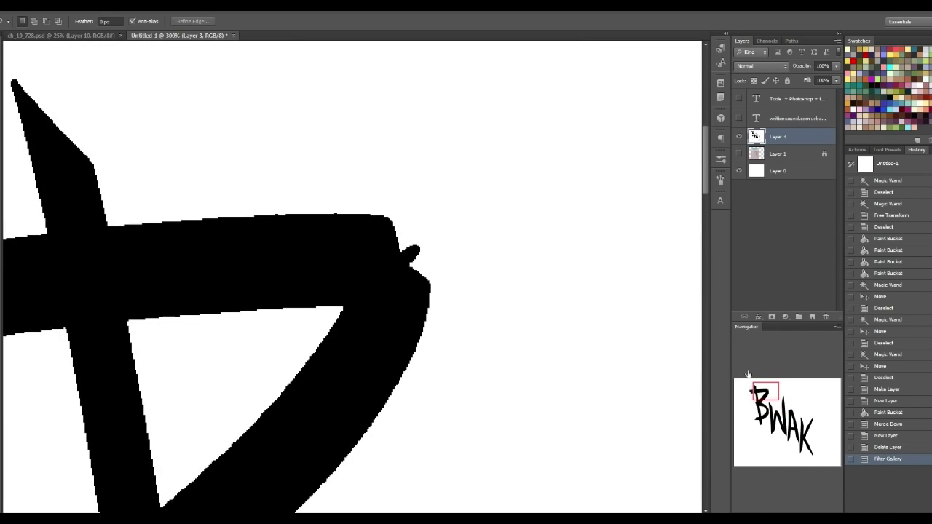
key(b)
right_click(1, 142)
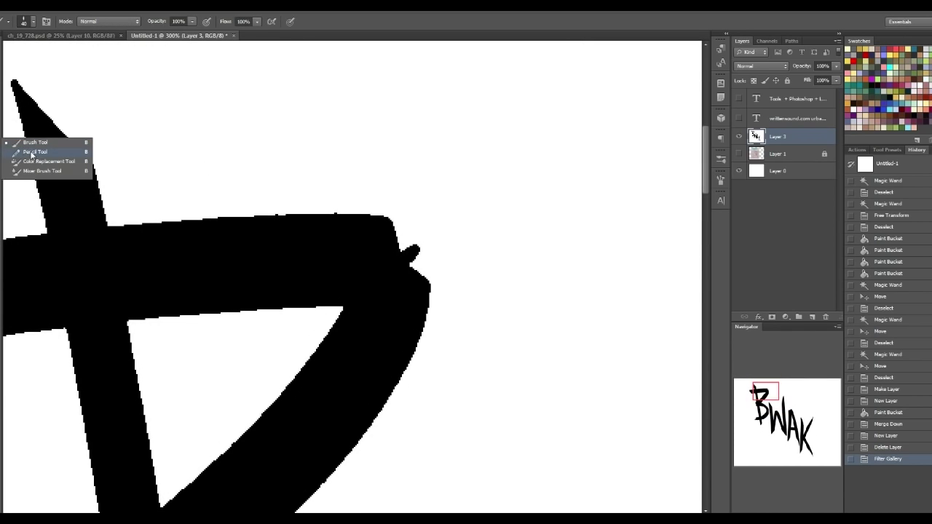
click(31, 153)
click(28, 21)
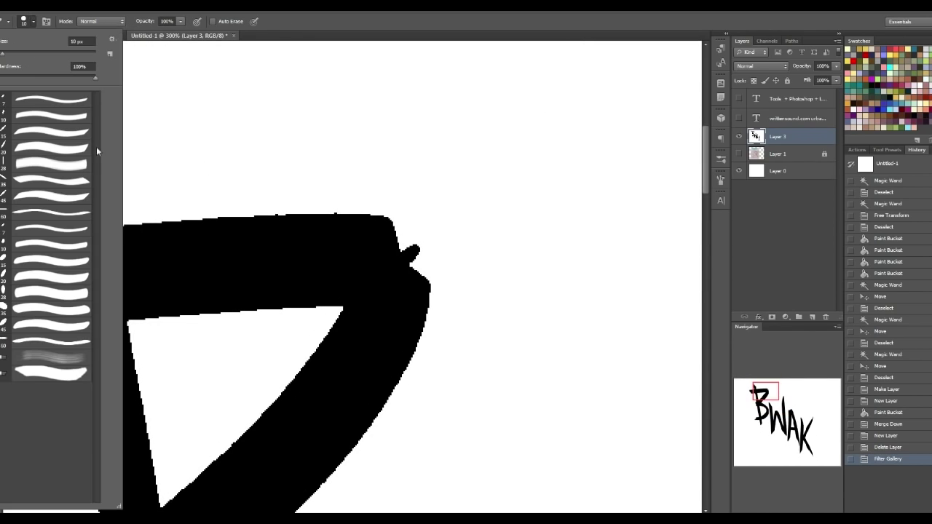
click(49, 228)
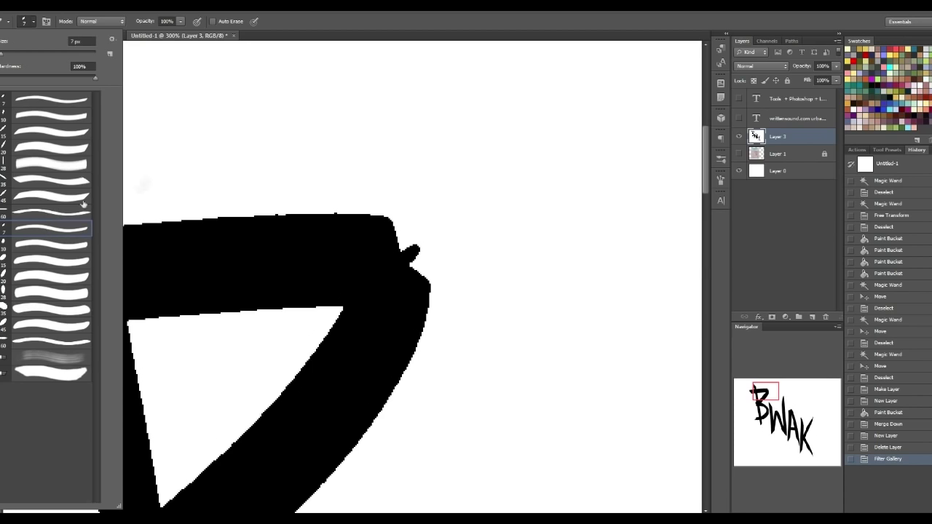
Step: Draw black pencil strokes around the B's upper outer corner to fill the notch and round it off
click(385, 228)
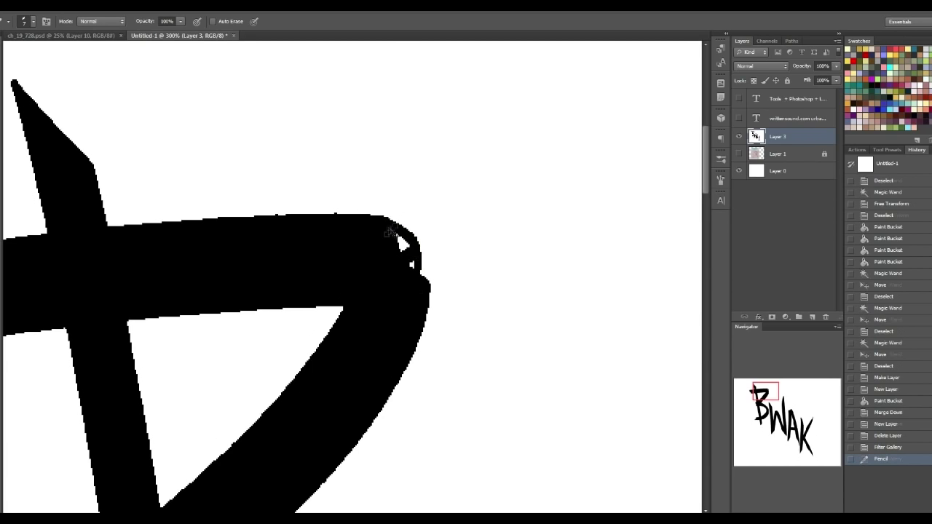
mouse_move(404, 227)
mouse_down()
mouse_move(427, 258)
mouse_move(425, 306)
mouse_up()
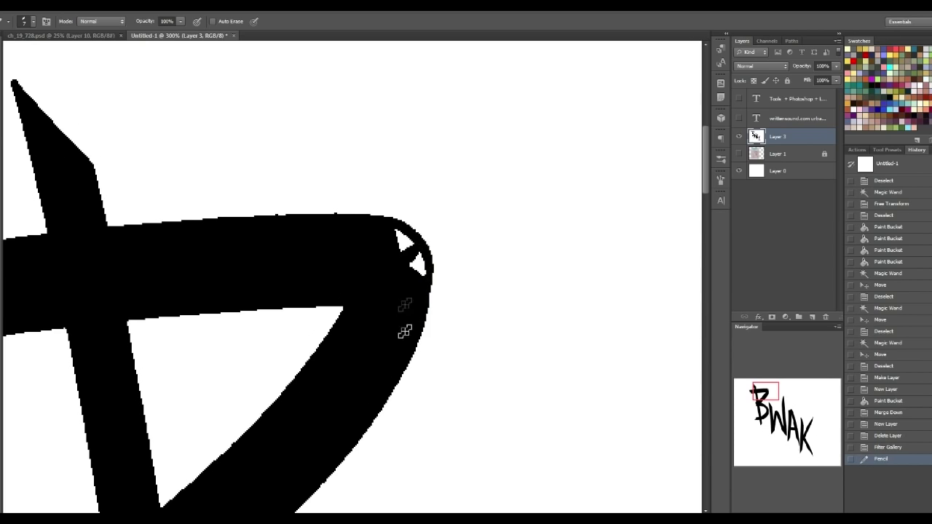
mouse_move(401, 229)
mouse_down()
mouse_move(424, 295)
mouse_move(401, 233)
mouse_move(426, 279)
mouse_move(422, 294)
mouse_move(420, 254)
mouse_move(421, 293)
mouse_move(413, 262)
mouse_move(429, 281)
mouse_up()
mouse_move(430, 262)
mouse_down()
mouse_move(418, 329)
mouse_move(409, 320)
mouse_up()
Step: Fill the notches along the W's rounded middle peak with black pencil strokes to smooth its curve
drag(762, 397, 768, 420)
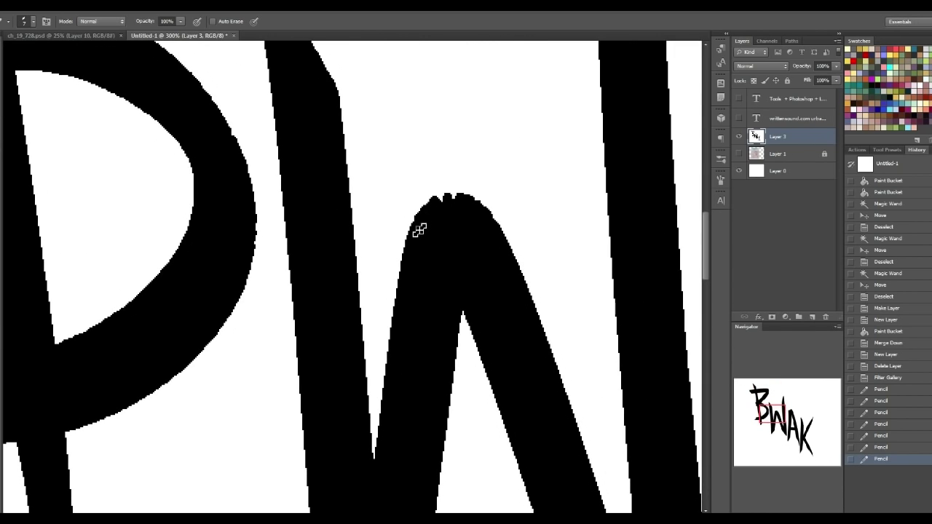
mouse_move(444, 199)
mouse_down()
mouse_move(466, 204)
mouse_move(489, 246)
mouse_up()
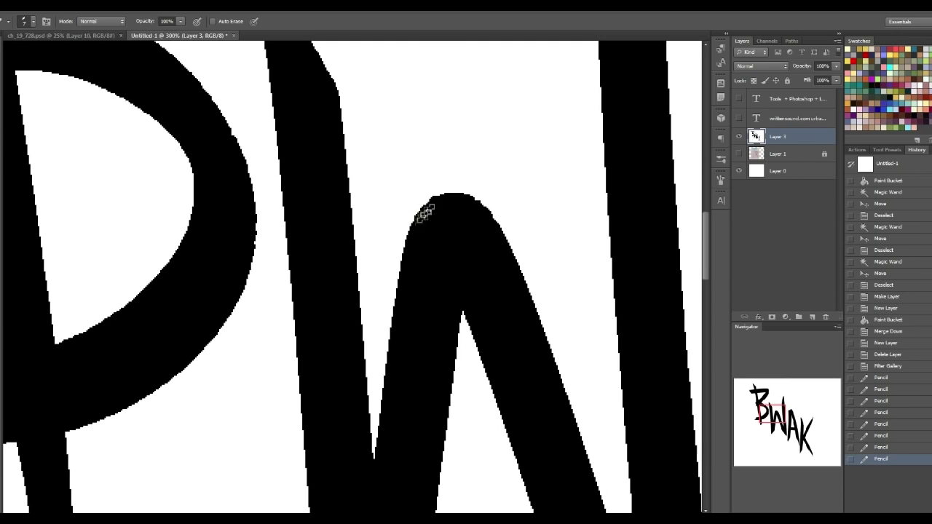
drag(425, 213, 497, 237)
Step: Extend the bottom of the A's left leg in black pencil and trim it with white to a sharp point
drag(768, 415, 787, 442)
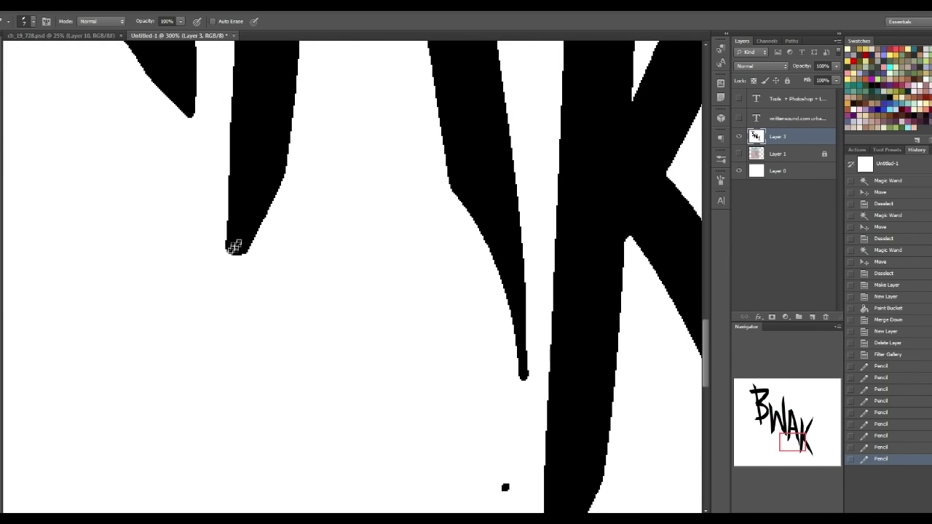
drag(230, 247, 238, 245)
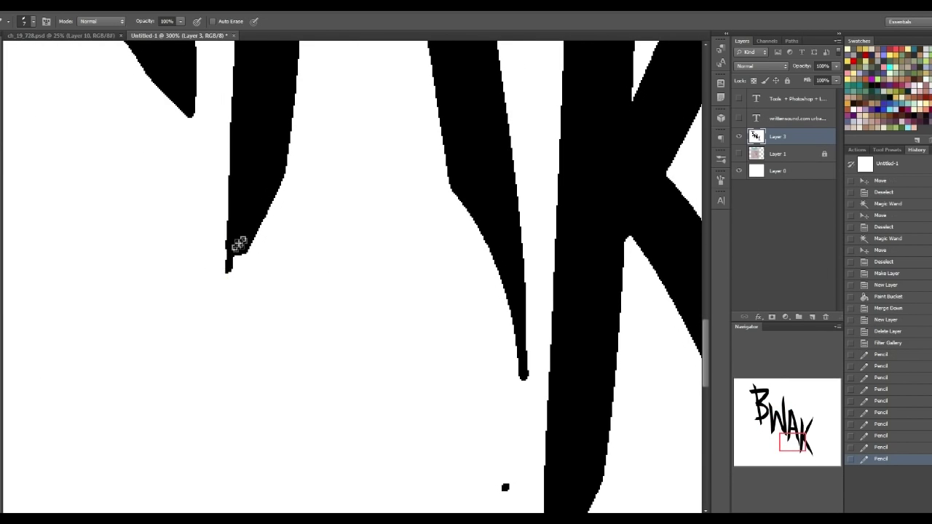
drag(225, 277, 243, 251)
drag(242, 252, 223, 284)
alt+click(214, 280)
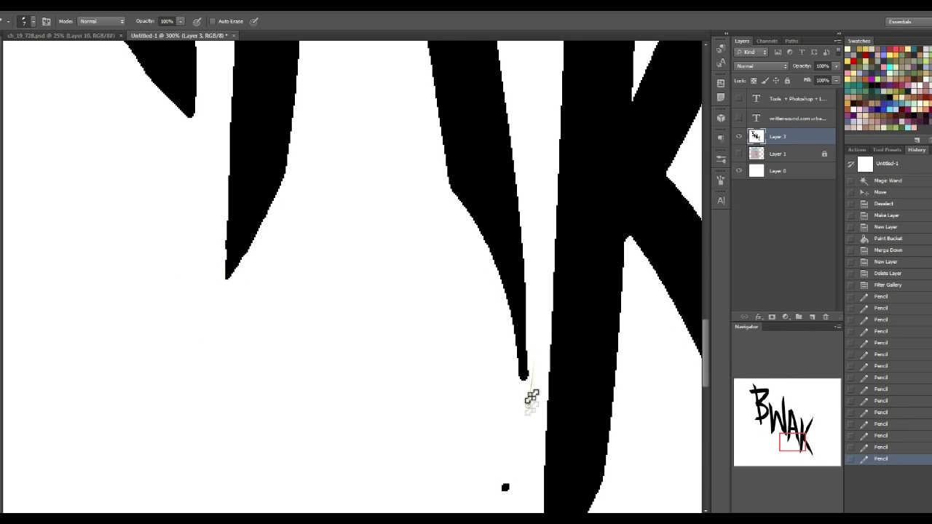
Step: Trim the bottom of the A's right leg to a sharp point in white and erase the stray black dot below it
drag(532, 399, 531, 409)
mouse_move(505, 337)
mouse_down()
mouse_move(525, 382)
mouse_move(534, 379)
mouse_up()
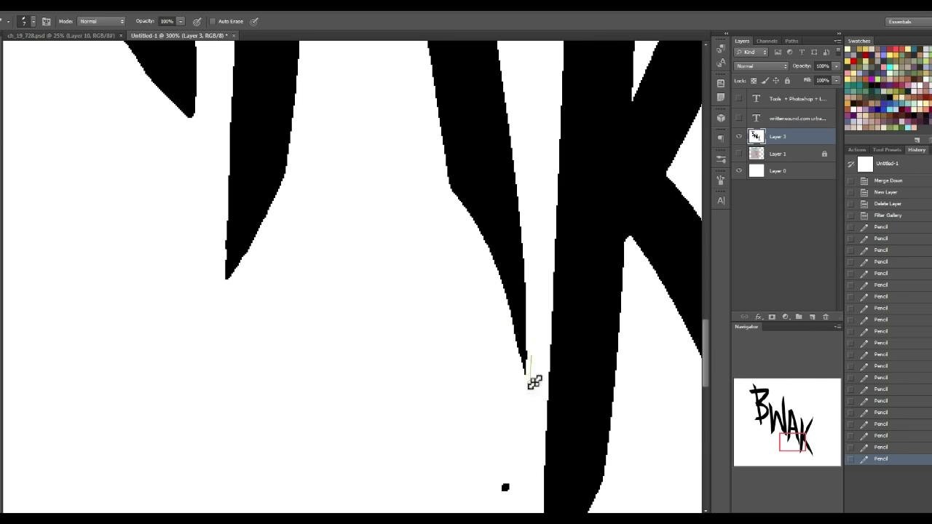
click(506, 488)
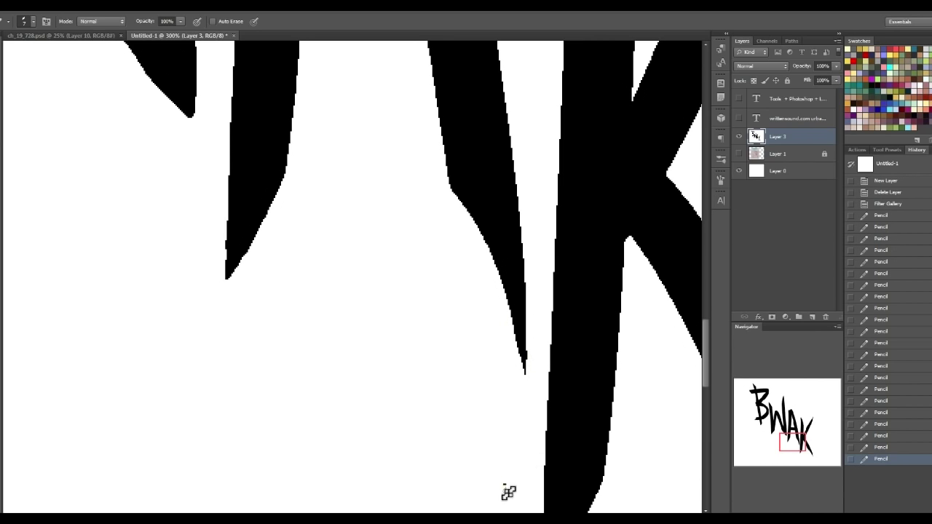
click(534, 345)
click(532, 364)
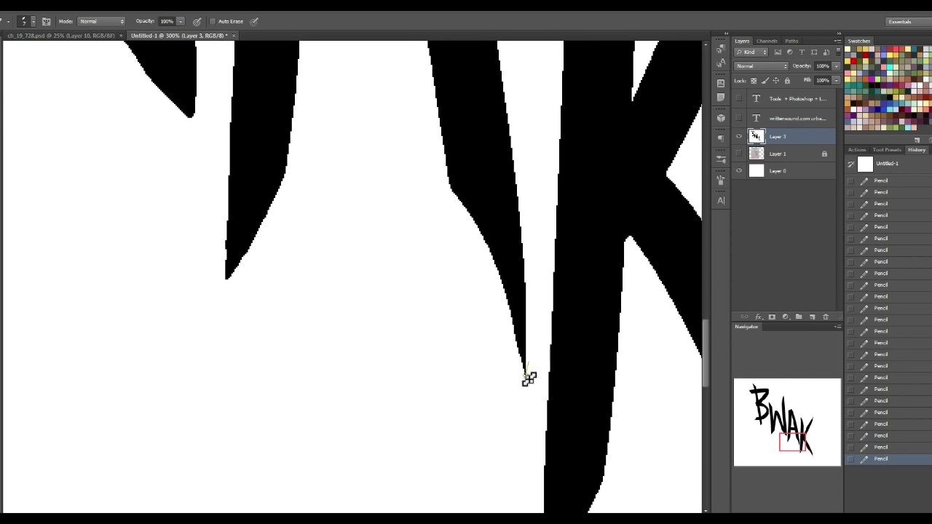
Step: Draw black pencil lines extending the A's left and right edges upward to outline a tall pointed top
drag(795, 431, 788, 426)
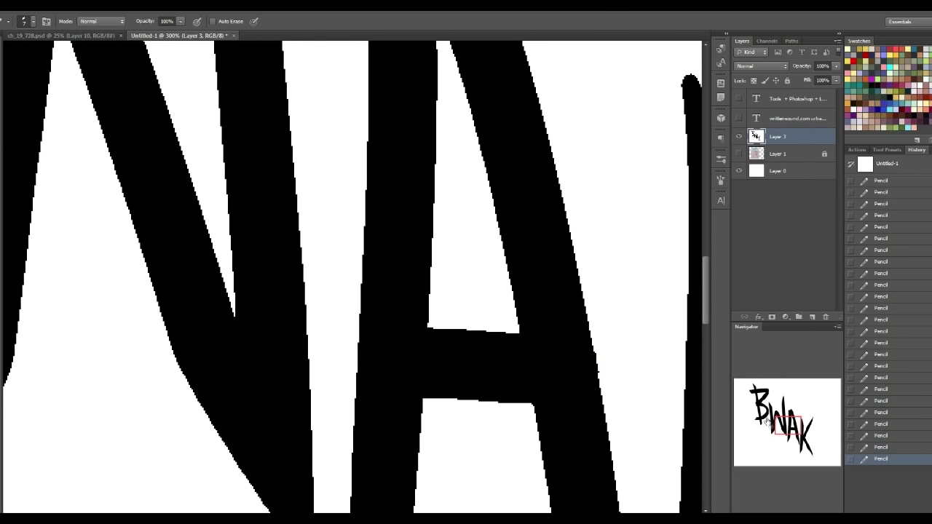
scroll(448, 205, up, 5)
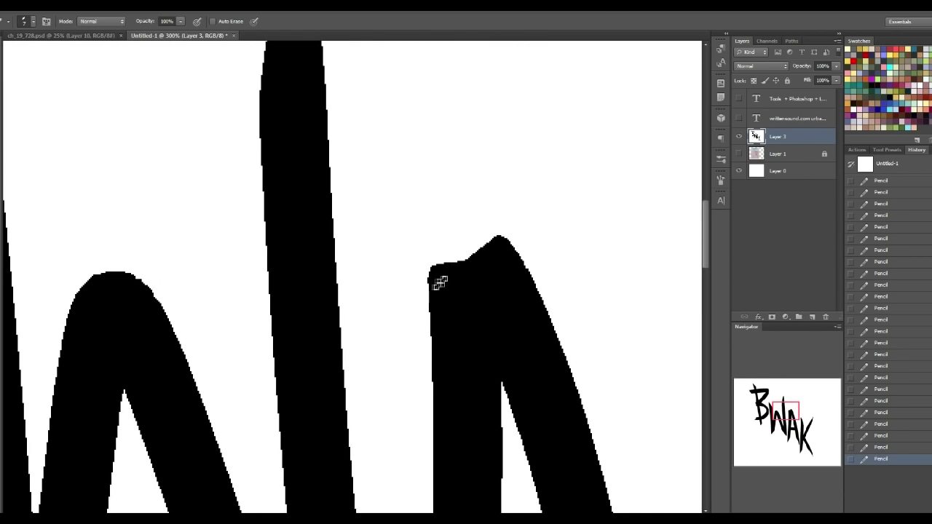
drag(425, 240, 414, 129)
key(ctrl+z)
drag(435, 270, 416, 163)
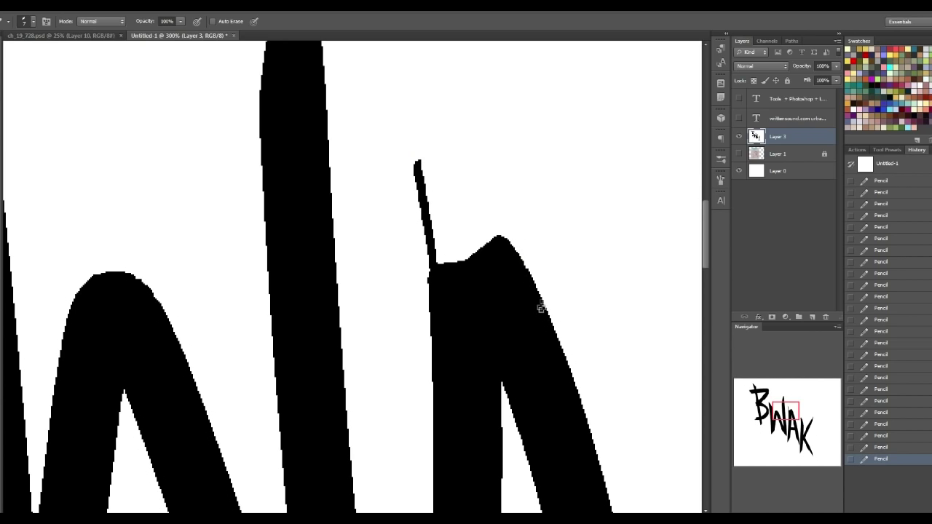
drag(412, 139, 500, 224)
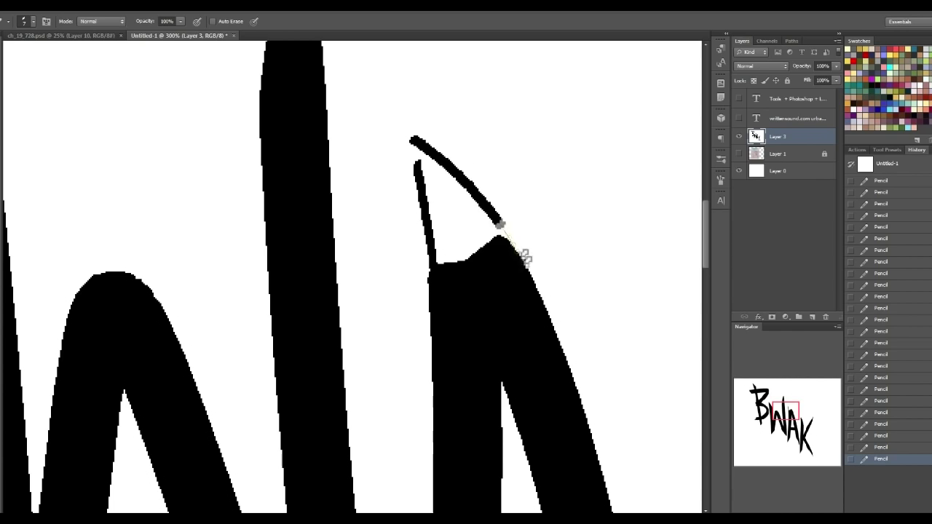
key(ctrl+z)
drag(401, 130, 508, 242)
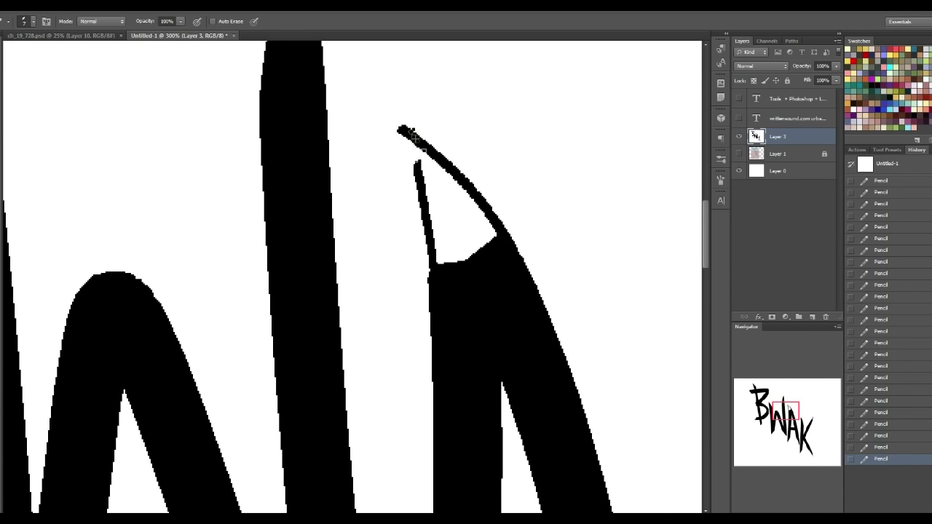
Step: Close the outline at the A's pointed top, fill it with black using the Paint Bucket, and cover the leftover white speck
drag(413, 136, 425, 192)
key(ctrl+z)
drag(408, 135, 427, 196)
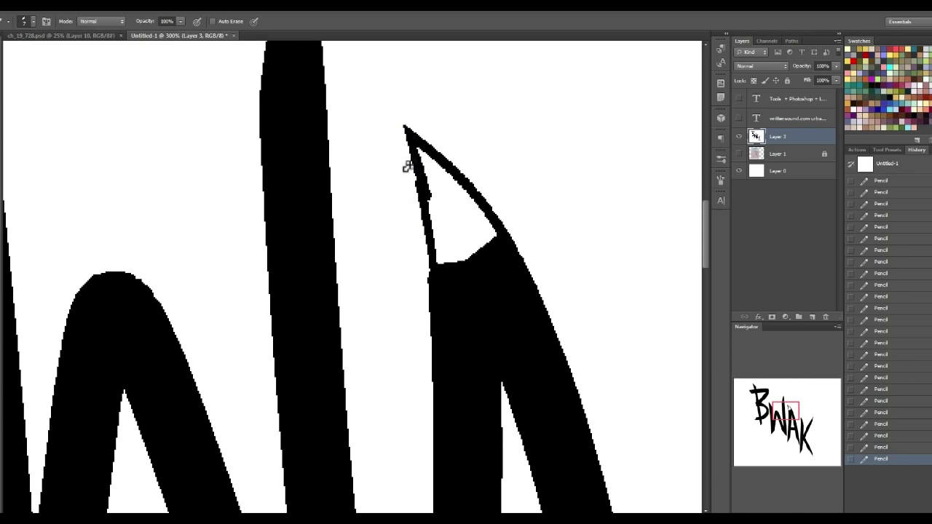
alt+click(410, 137)
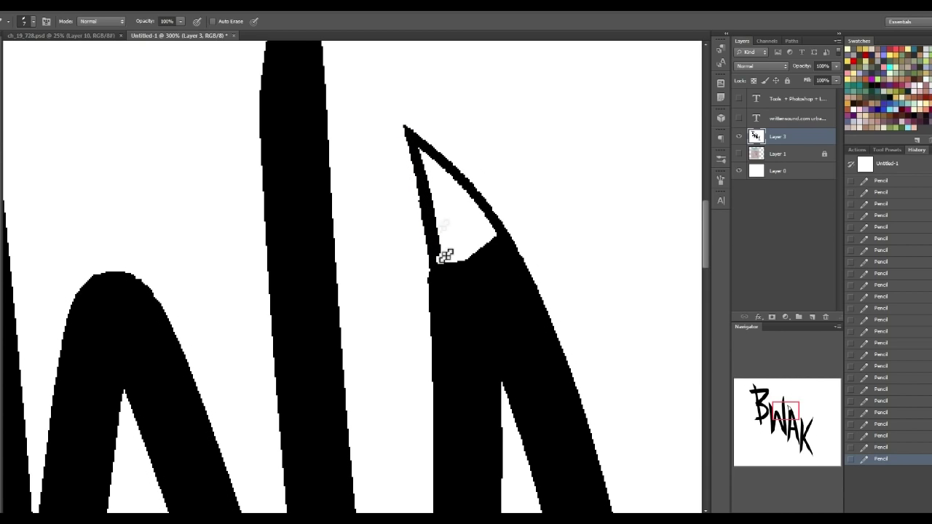
key(g)
click(455, 241)
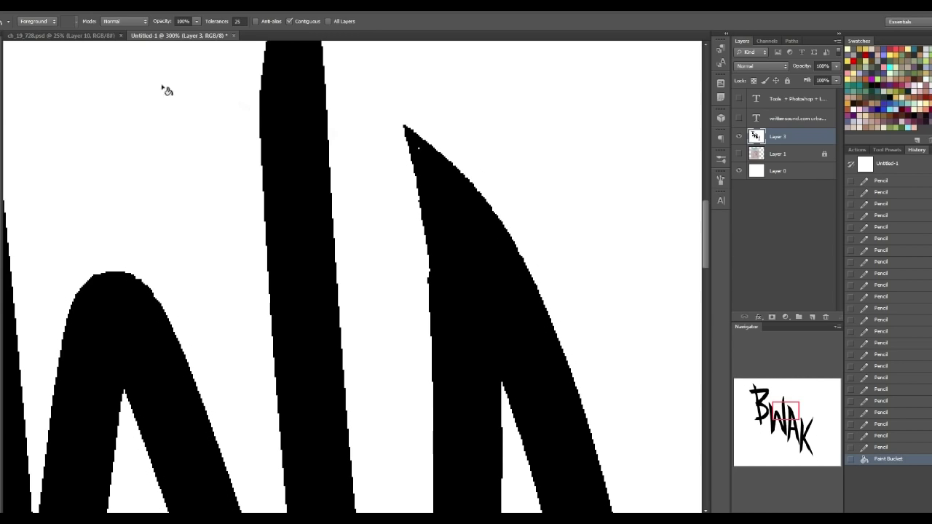
key(b)
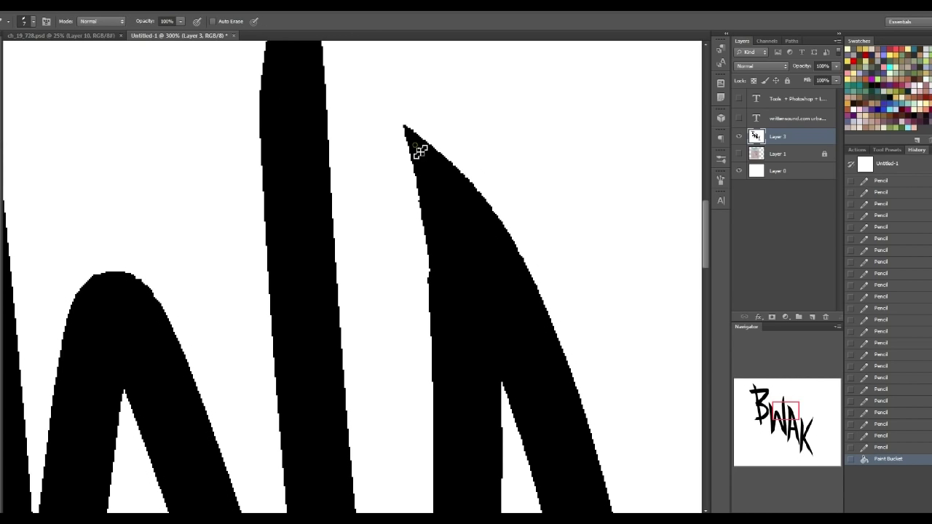
drag(416, 150, 410, 137)
Step: Smooth the left edge of the A's new top in black pencil and trim its tip to a fine point in white
drag(435, 237, 453, 333)
key(ctrl+z)
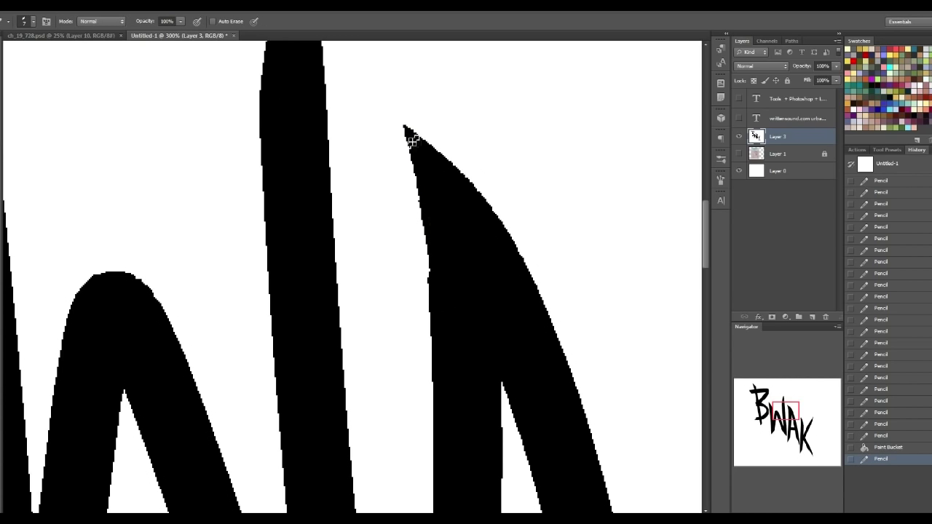
drag(412, 139, 444, 321)
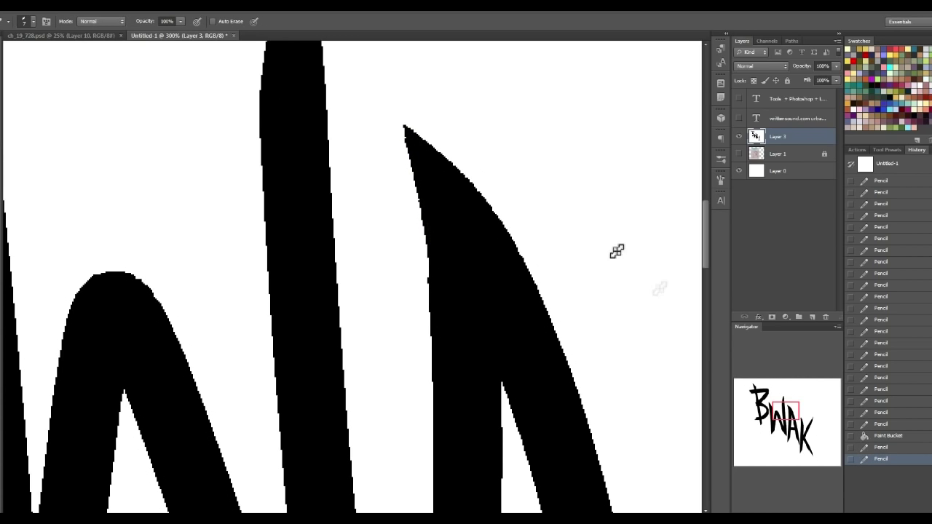
alt+click(390, 158)
mouse_move(400, 129)
mouse_down()
mouse_move(417, 291)
mouse_move(427, 297)
mouse_move(413, 265)
mouse_move(413, 145)
mouse_up()
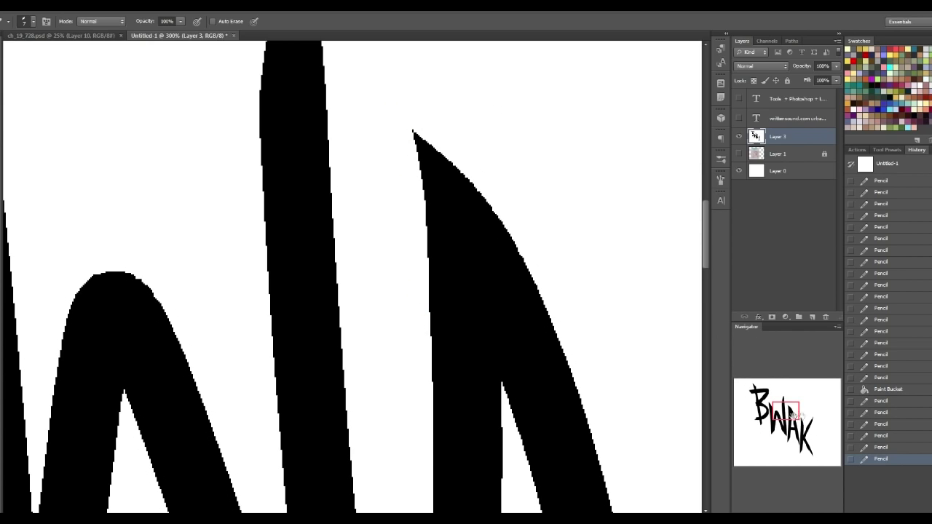
drag(795, 407, 798, 408)
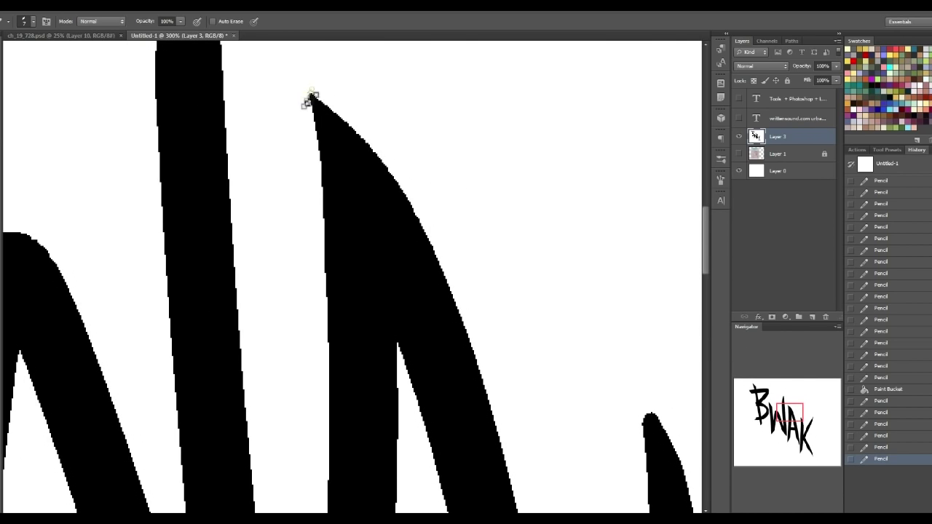
drag(310, 94, 329, 91)
Step: Extend the top of the K's stem upward in black pencil and trim it with white into a curved sharp point
drag(799, 406, 808, 415)
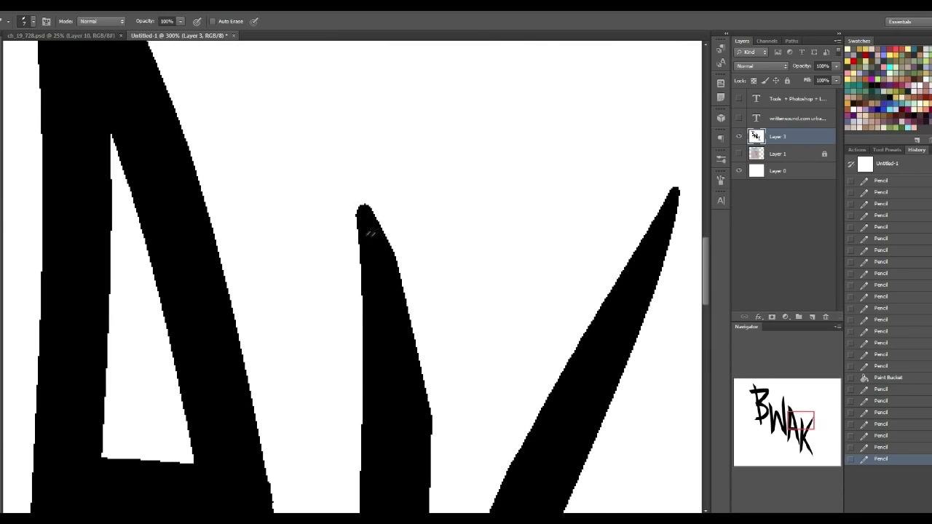
drag(343, 158, 364, 240)
key(ctrl+z)
mouse_move(352, 159)
mouse_down()
mouse_move(370, 263)
mouse_move(383, 243)
mouse_move(400, 303)
mouse_up()
mouse_move(354, 167)
mouse_down()
mouse_move(386, 294)
mouse_move(368, 164)
mouse_move(352, 162)
mouse_move(394, 260)
mouse_move(429, 419)
mouse_up()
alt+click(395, 183)
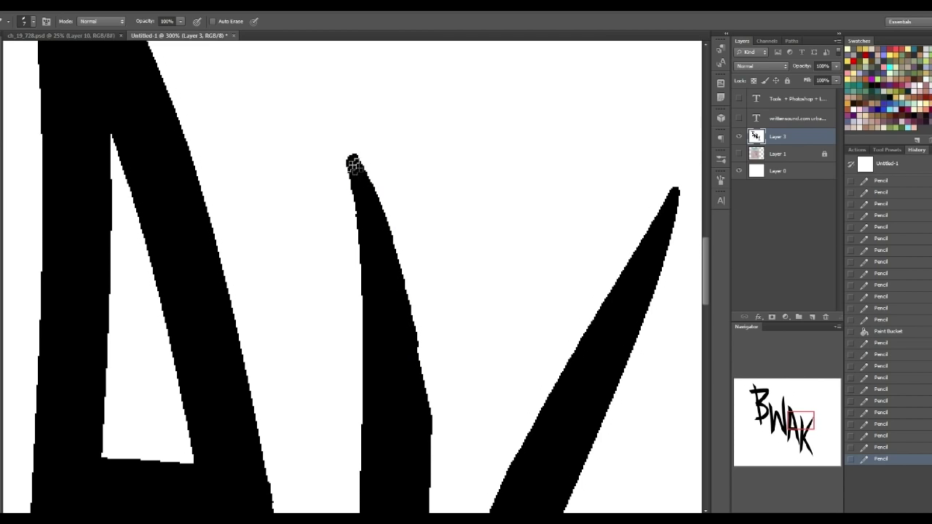
mouse_move(344, 152)
mouse_down()
mouse_move(336, 179)
mouse_move(353, 215)
mouse_move(357, 172)
mouse_move(342, 150)
mouse_move(393, 236)
mouse_move(446, 424)
mouse_up()
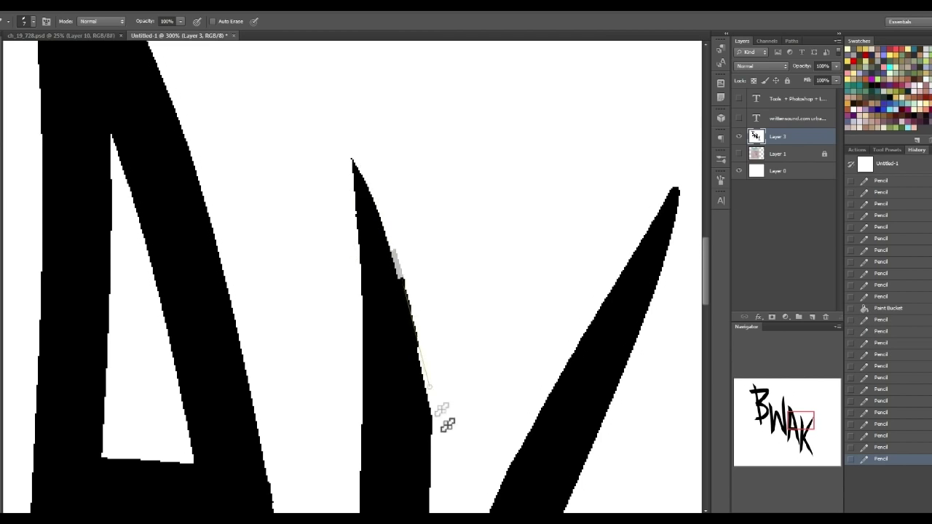
Step: Refine the bottom tip of the K's stem into a point with short pencil strokes
drag(802, 412, 798, 450)
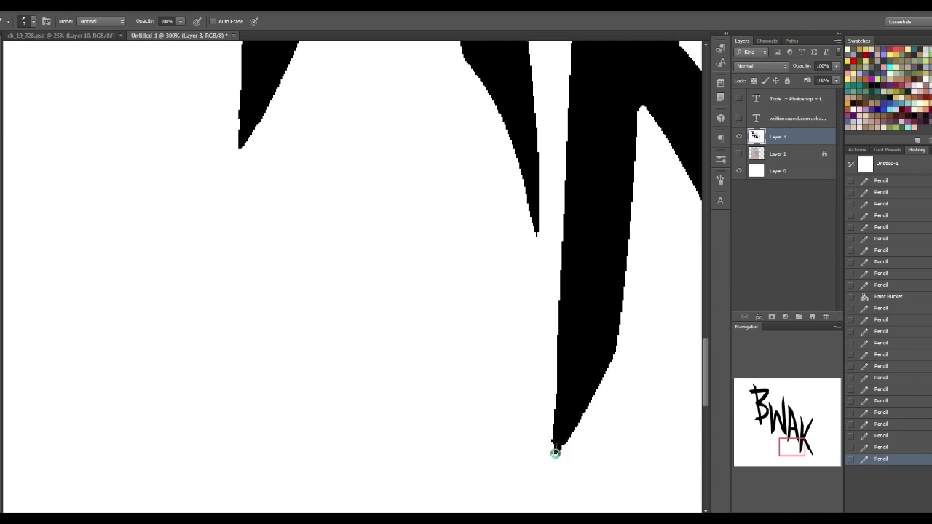
drag(557, 437, 553, 459)
click(555, 441)
click(562, 444)
Step: Examine the whole BWAK lettering from a distance, ending at 50% zoom
mouse_move(792, 445)
mouse_down()
mouse_move(783, 427)
mouse_move(754, 416)
mouse_move(772, 420)
mouse_up()
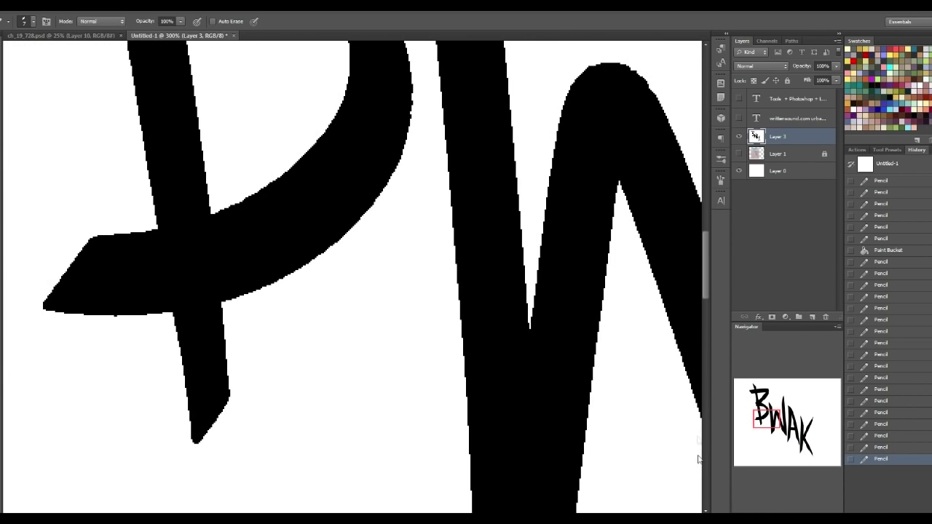
key(ctrl+minus)
key(ctrl+minus)
key(ctrl+minus)
key(ctrl+minus)
key(ctrl+minus)
key(ctrl+minus)
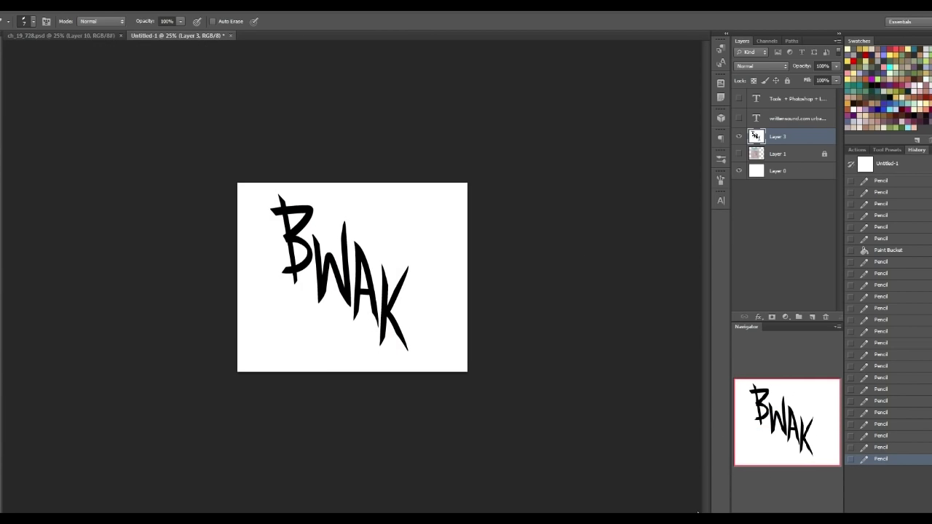
key(ctrl+plus)
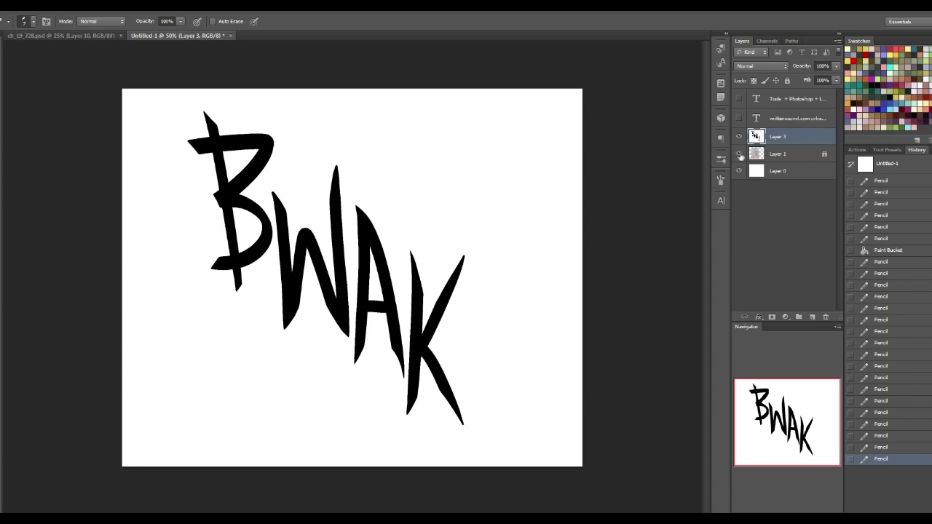
Step: With the Layer 1 sketch shown, select all white on Layer 3 with the Magic Wand, delete it and deselect
key(w)
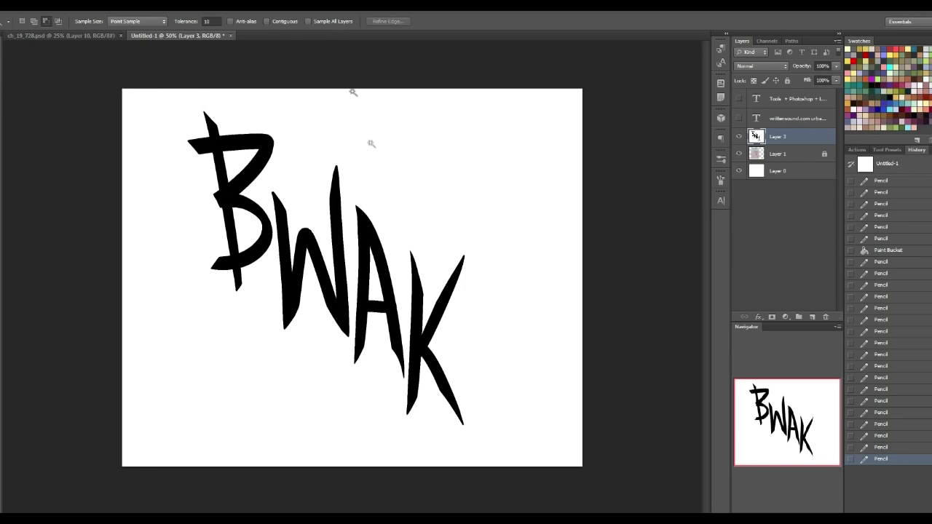
click(291, 96)
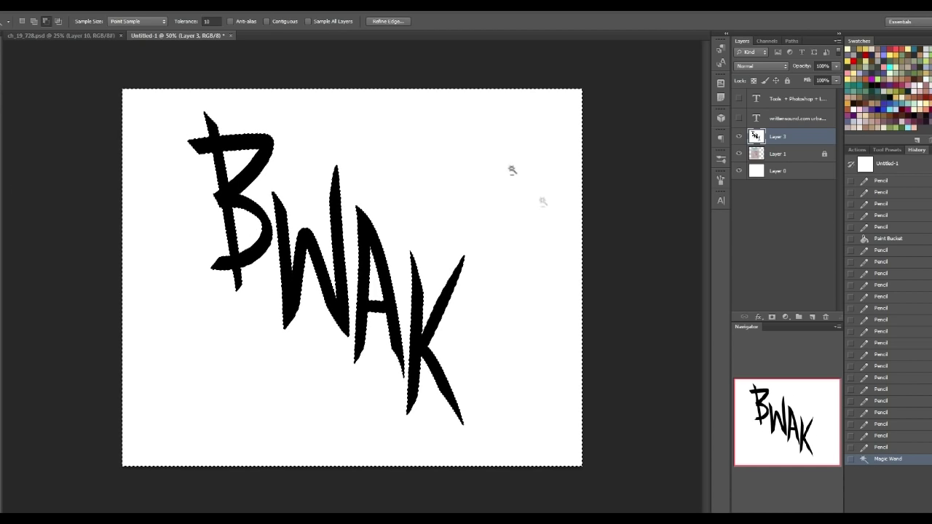
key(Delete)
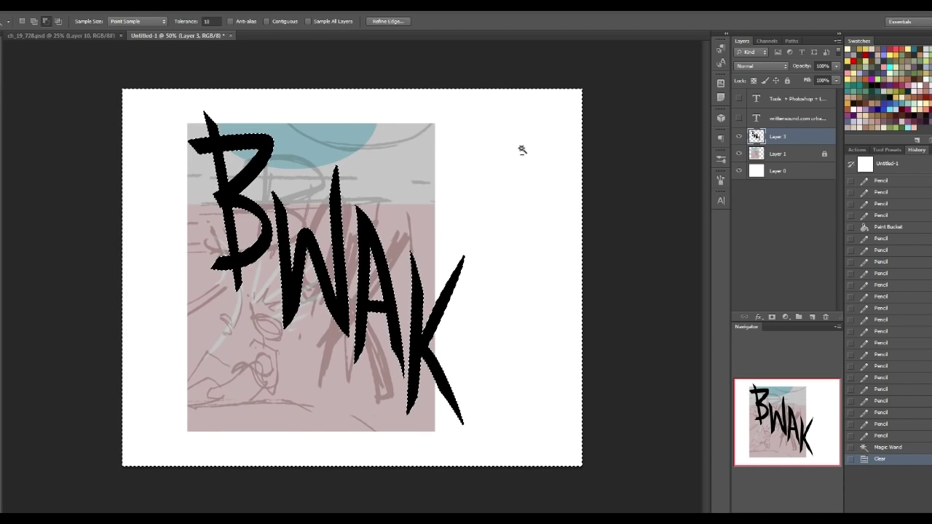
key(ctrl+d)
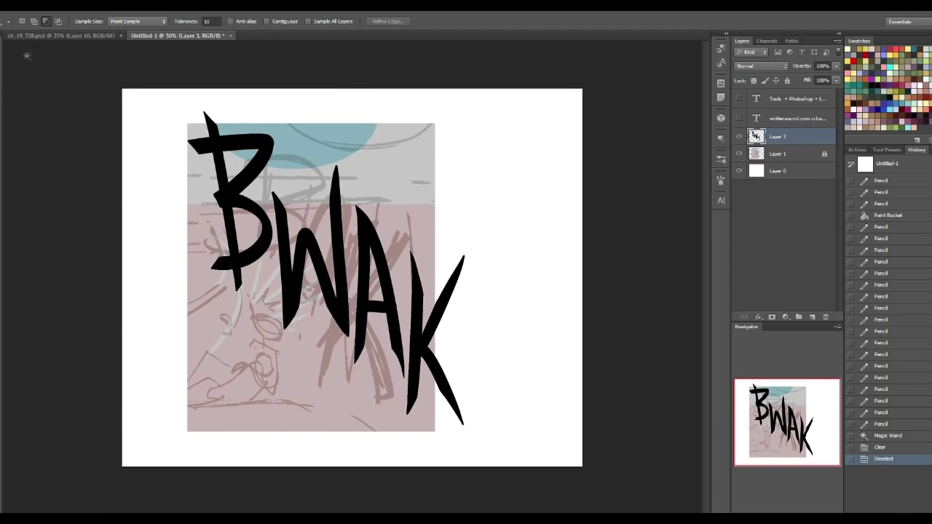
Step: Move the BWAK lettering left to the panel's right edge and scale it to about 81% width and 87% height
click(3, 55)
drag(443, 341, 412, 333)
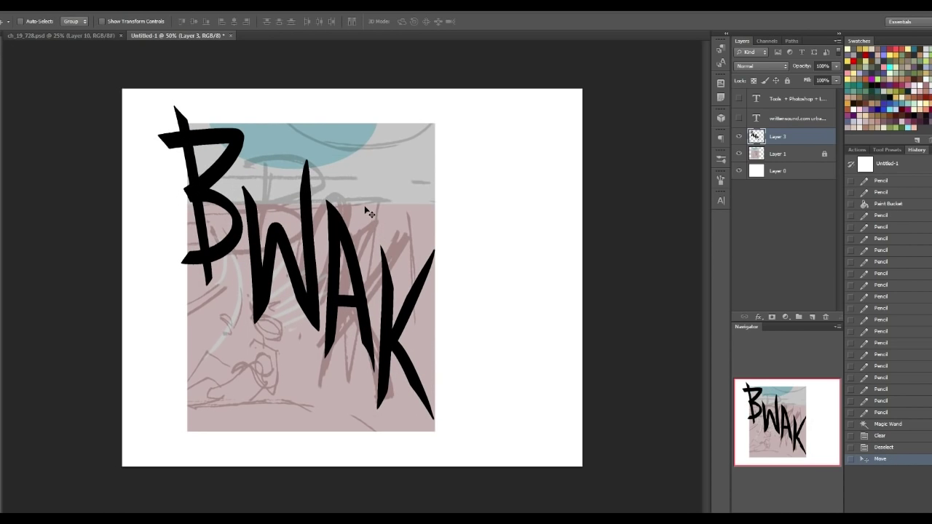
key(ctrl+t)
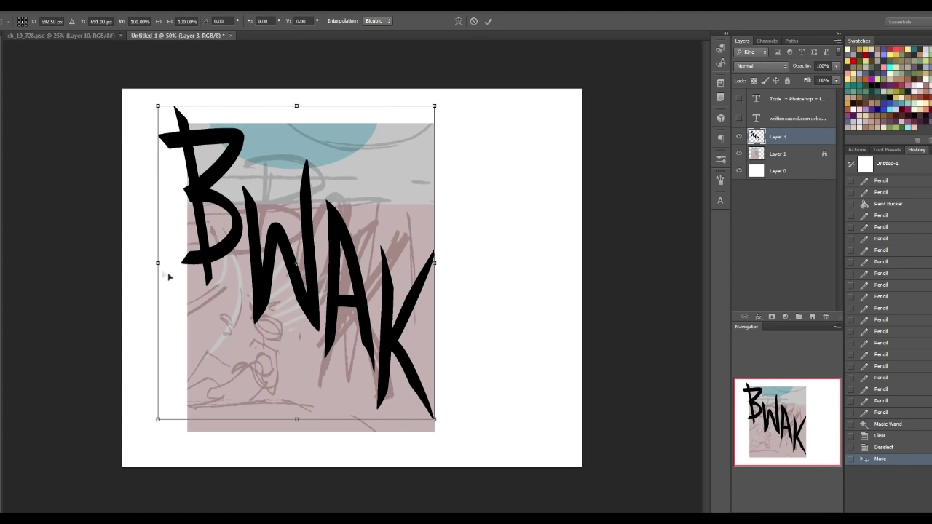
drag(156, 263, 210, 263)
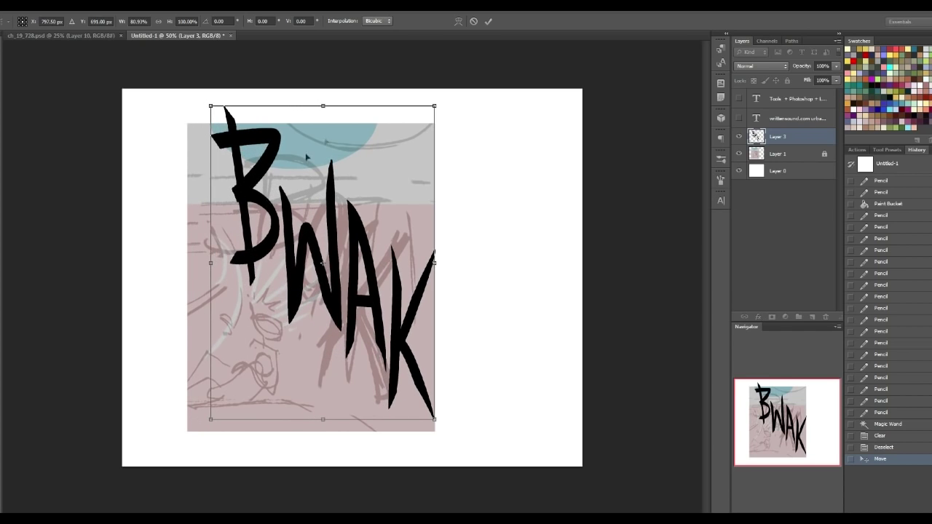
drag(321, 108, 321, 147)
Step: Rotate the lettering slightly clockwise and distort it, pulling the lower-right corner inward and the upper-left corner outward
drag(484, 403, 481, 434)
drag(416, 432, 376, 391)
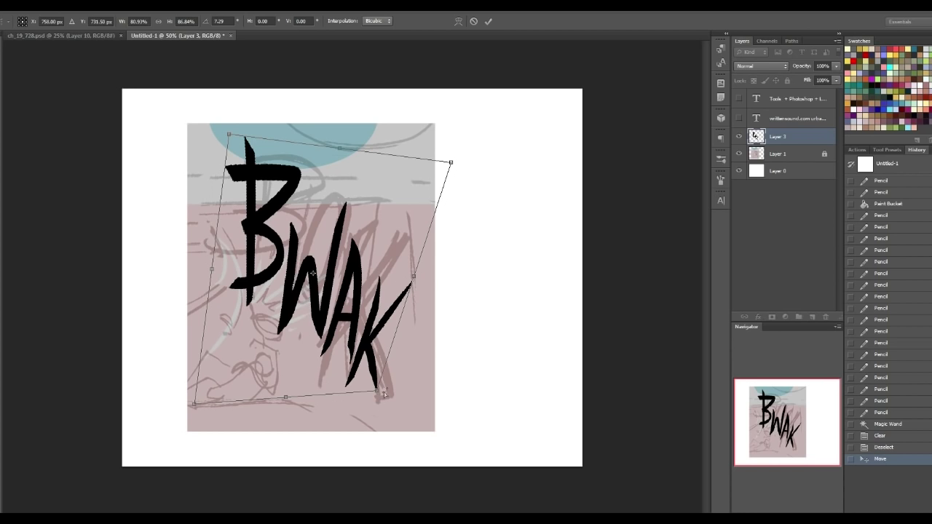
mouse_move(377, 394)
mouse_down()
mouse_move(406, 409)
mouse_move(365, 367)
mouse_move(399, 403)
mouse_move(384, 393)
mouse_up()
drag(229, 135, 198, 146)
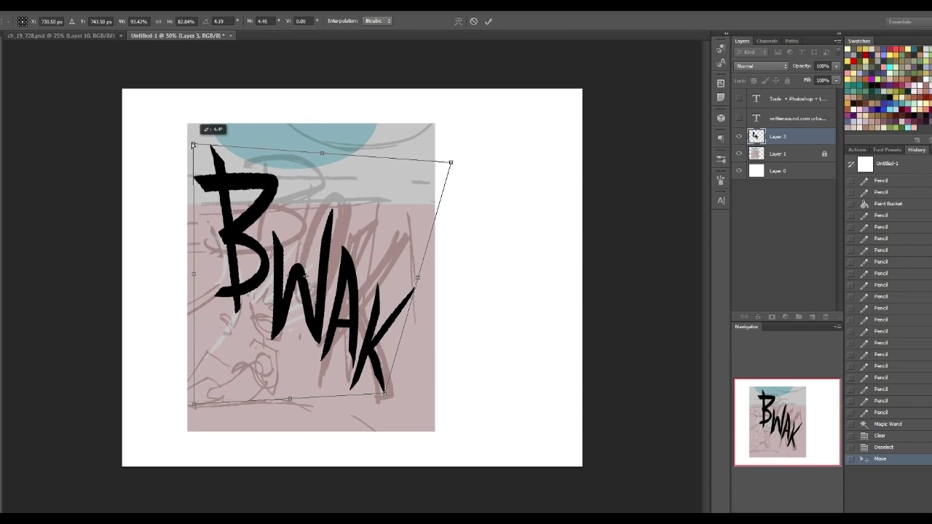
Step: Shift the lettering toward the right side of the panel and rotate it to about 23° clockwise, adjusting its lower corner
drag(351, 254, 371, 272)
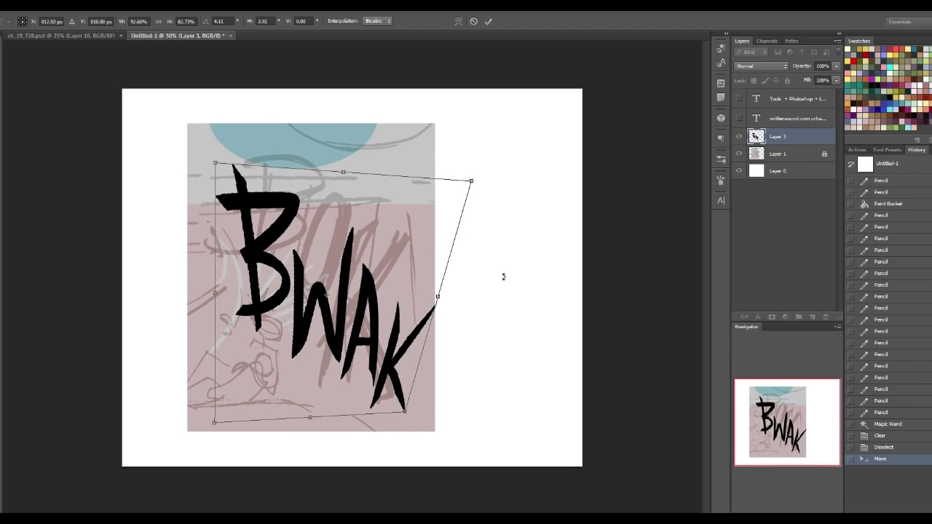
drag(410, 415, 431, 431)
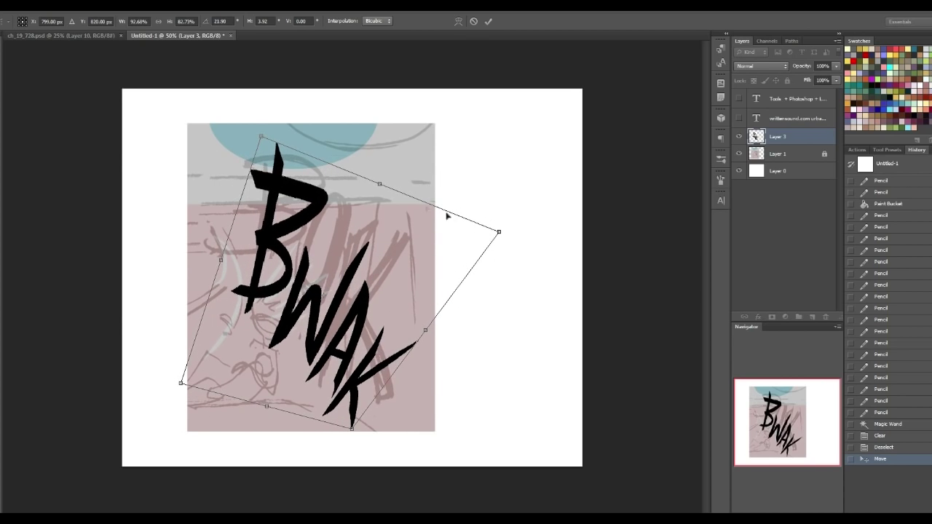
drag(357, 434, 343, 412)
drag(375, 291, 397, 293)
drag(573, 257, 543, 265)
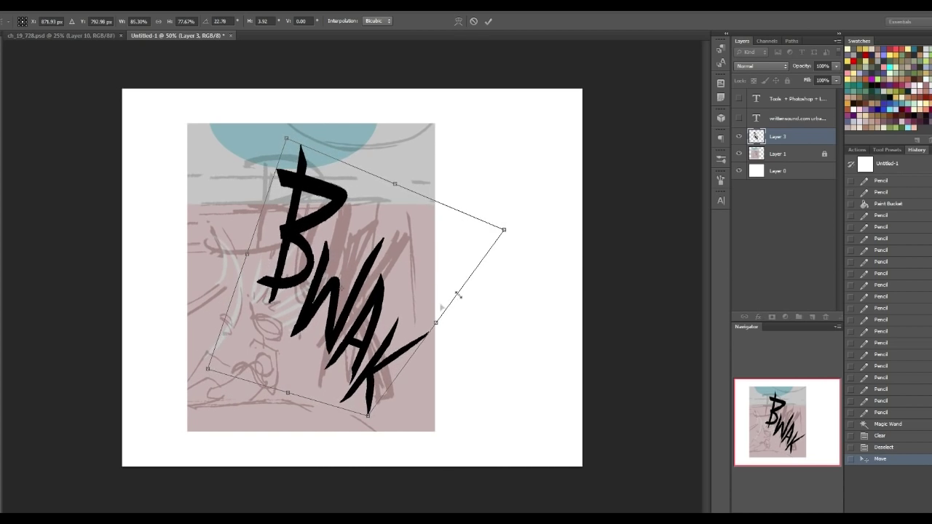
Step: Adjust the lettering's left corners, rotate it to about 38° along the sketched effect, reposition it and apply the transform
drag(207, 372, 204, 372)
drag(341, 319, 345, 312)
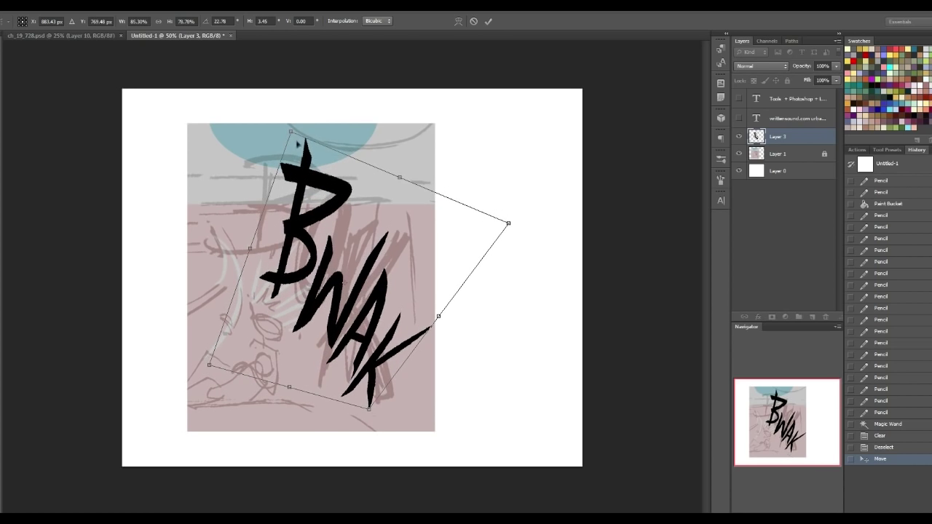
drag(291, 133, 278, 133)
mouse_move(350, 274)
mouse_down()
mouse_move(355, 283)
mouse_move(349, 278)
mouse_up()
drag(560, 328, 512, 376)
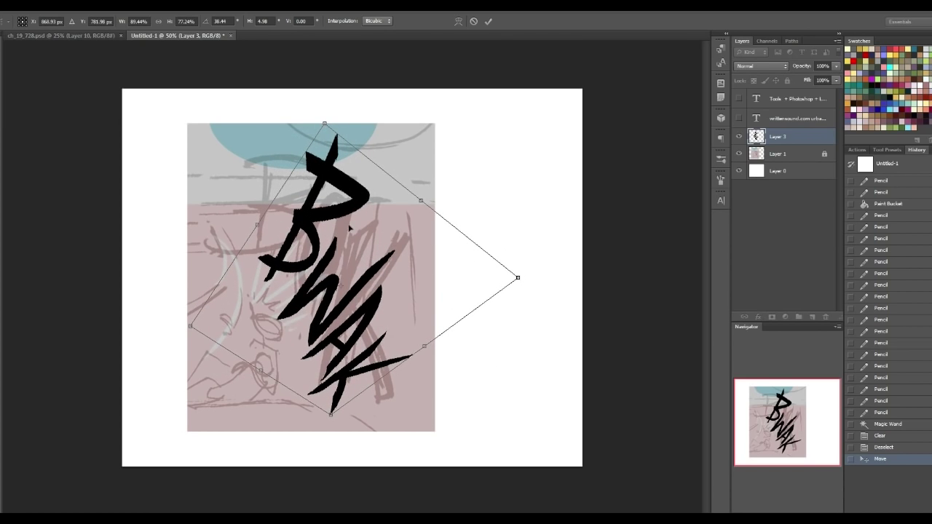
drag(349, 226, 362, 232)
key(Return)
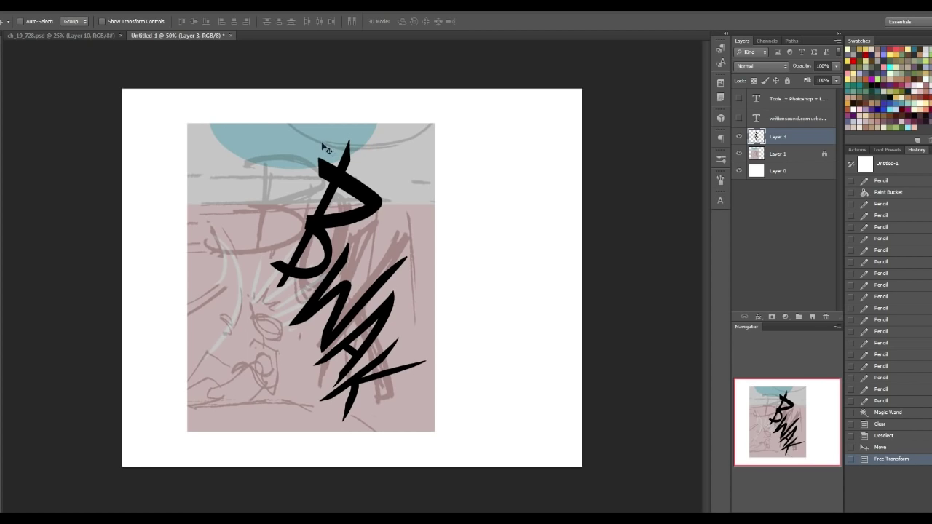
Step: Nudge the transformed lettering slightly up and left within the panel
mouse_move(333, 177)
mouse_down()
mouse_move(336, 190)
mouse_move(326, 166)
mouse_move(329, 173)
mouse_up()
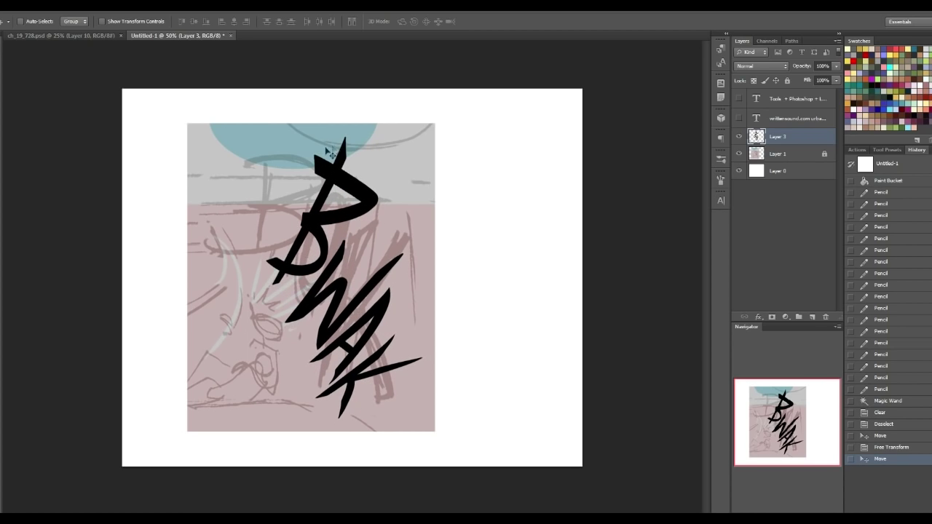
drag(380, 351, 402, 312)
key(shift+Left)
key(shift+Left)
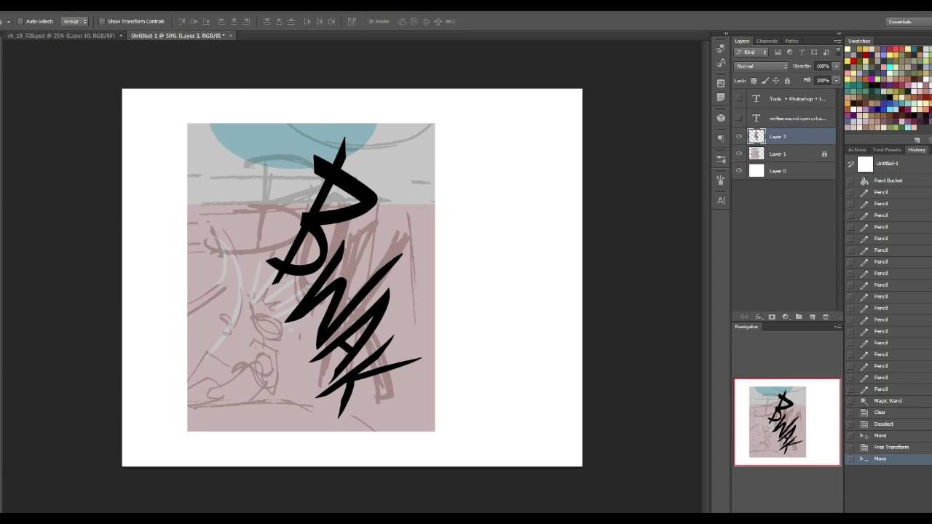
Step: Fill the lettering on Layer 3 with black using the Paint Bucket, then switch to the Magic Wand
click(11, 170)
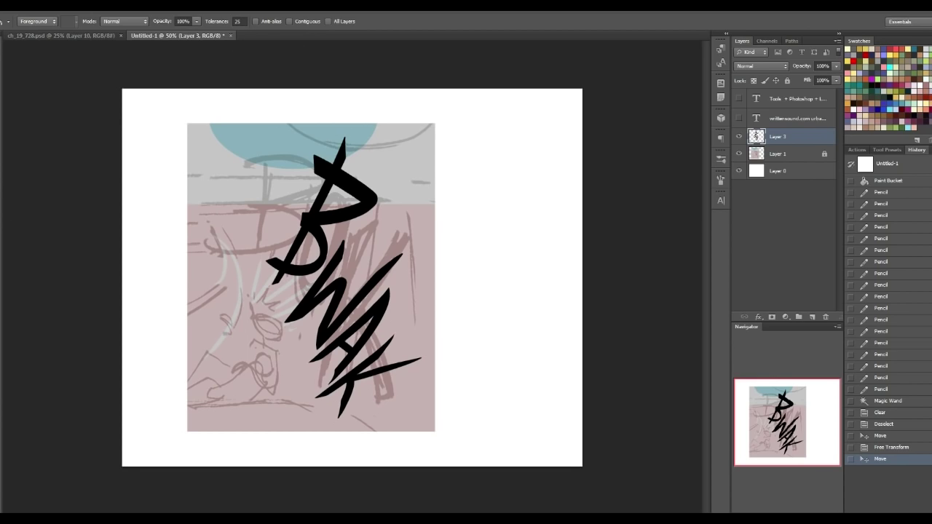
click(364, 198)
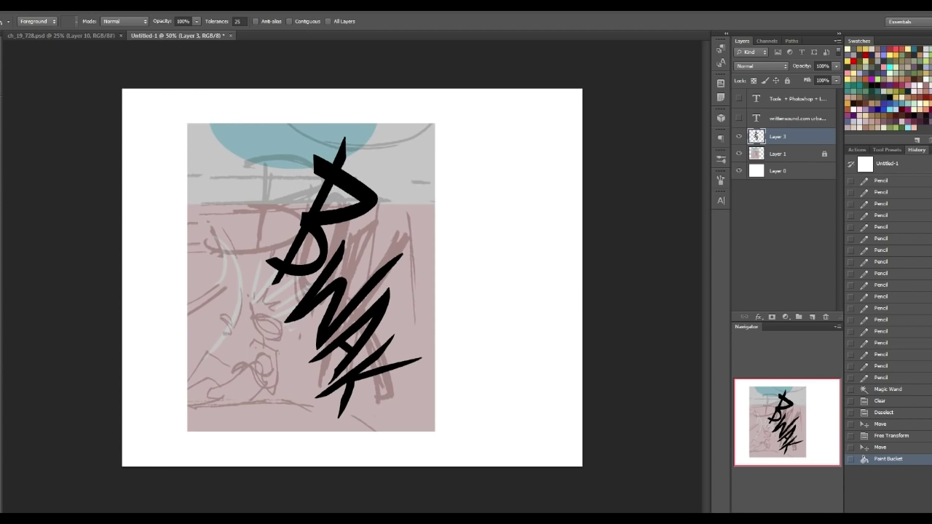
key(w)
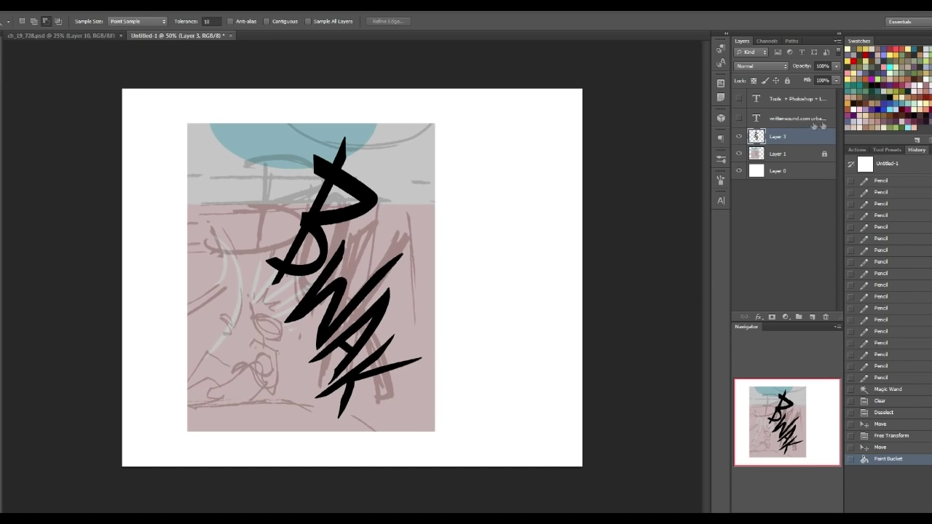
Step: Open Layer 3's layer style settings beside the artwork and enable Color Overlay
double_click(805, 141)
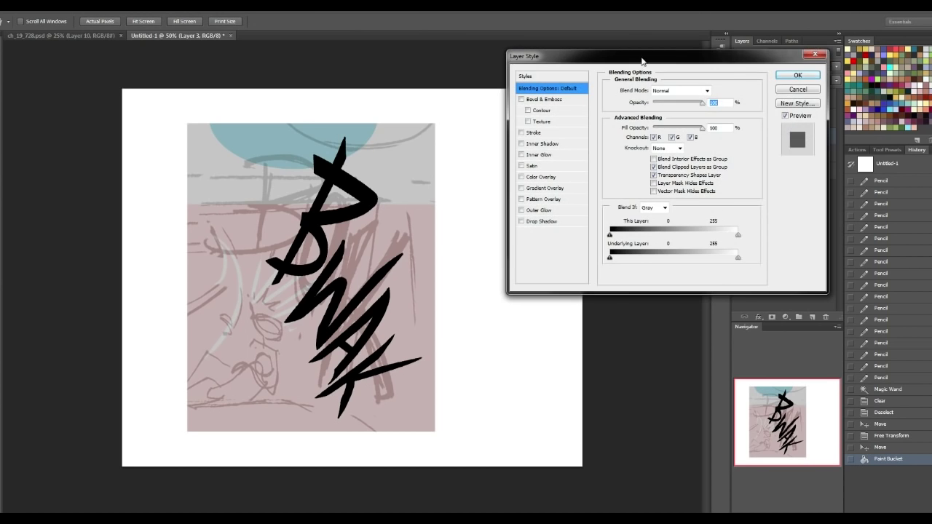
drag(647, 64, 391, 217)
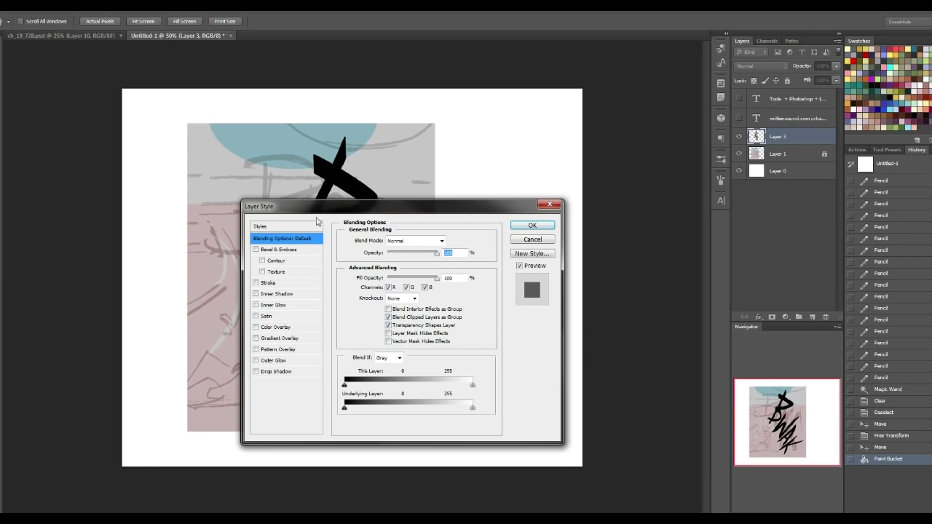
drag(318, 207, 495, 153)
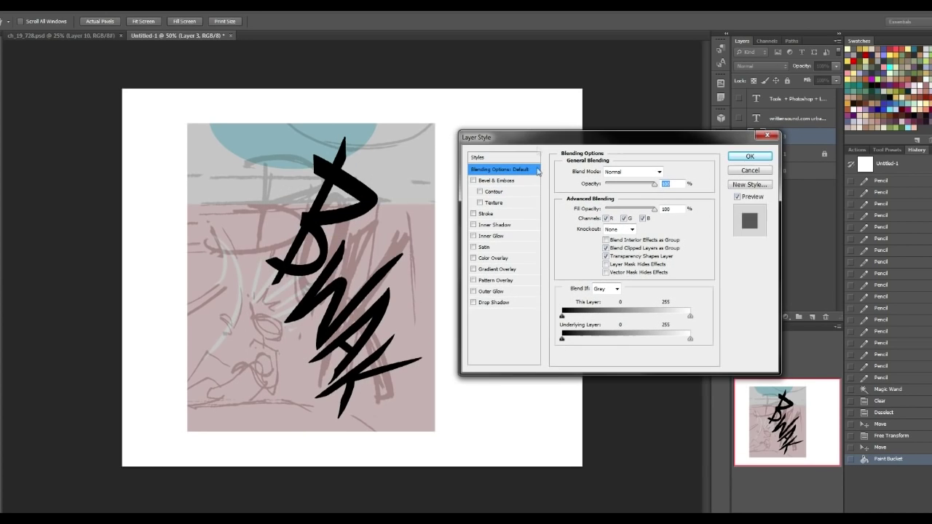
click(473, 258)
click(499, 259)
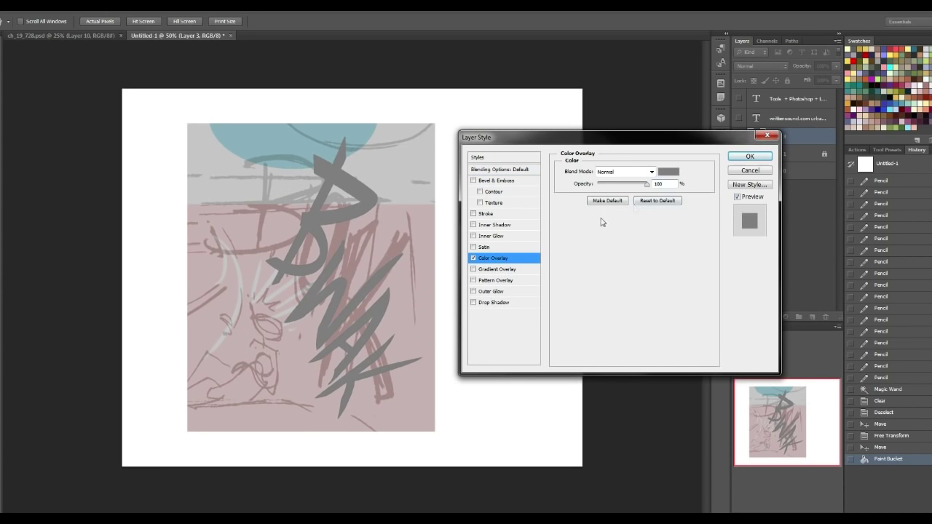
Step: Set the overlay colour to a fully saturated bright orange with hue 25°
click(668, 171)
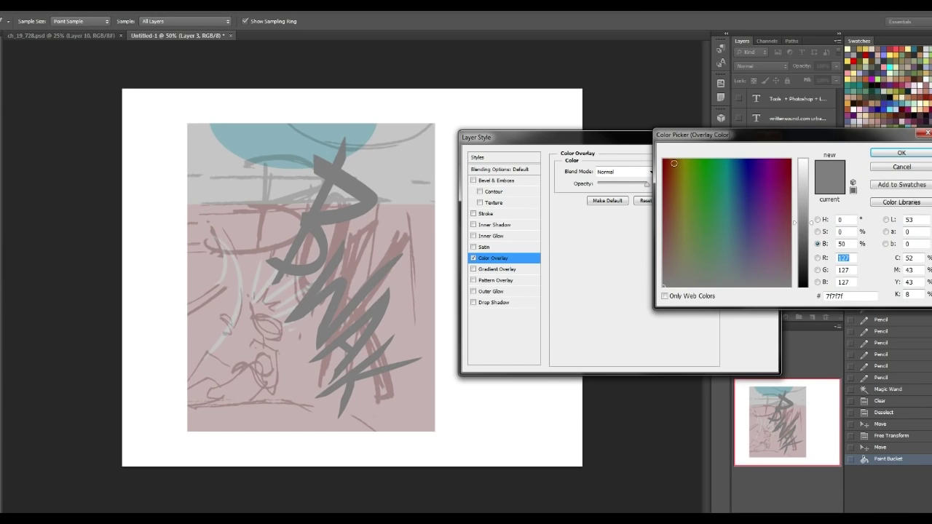
drag(673, 163, 670, 148)
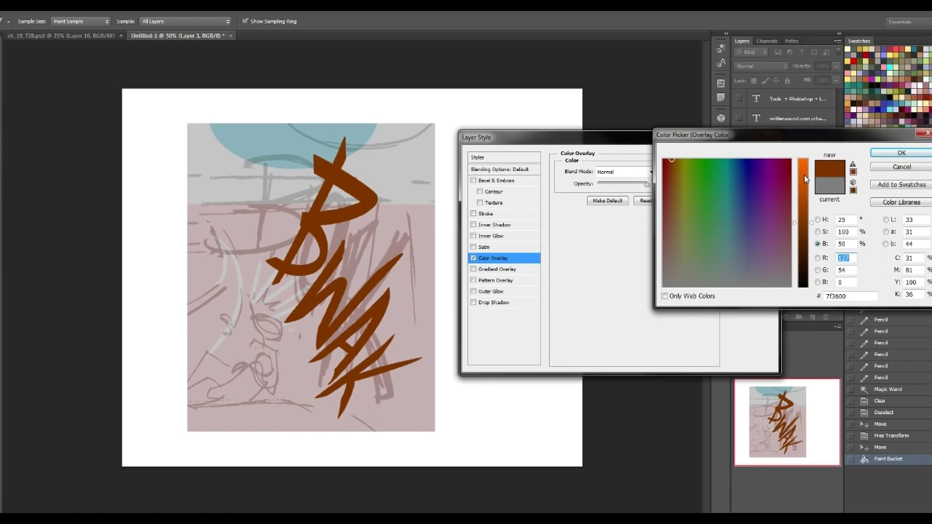
drag(805, 179, 805, 158)
click(901, 151)
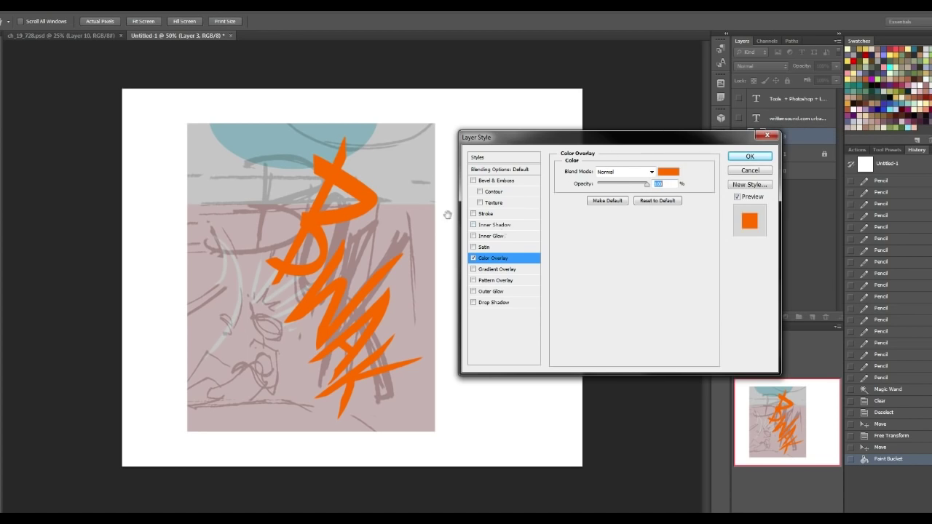
Step: Add a 13 px outside stroke around the lettering in dark red 9c0000
click(488, 215)
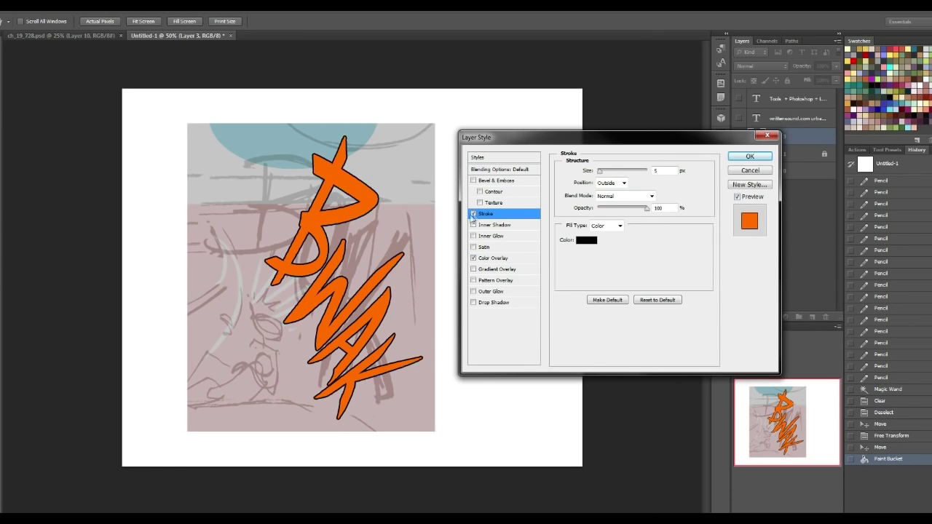
drag(598, 174, 602, 173)
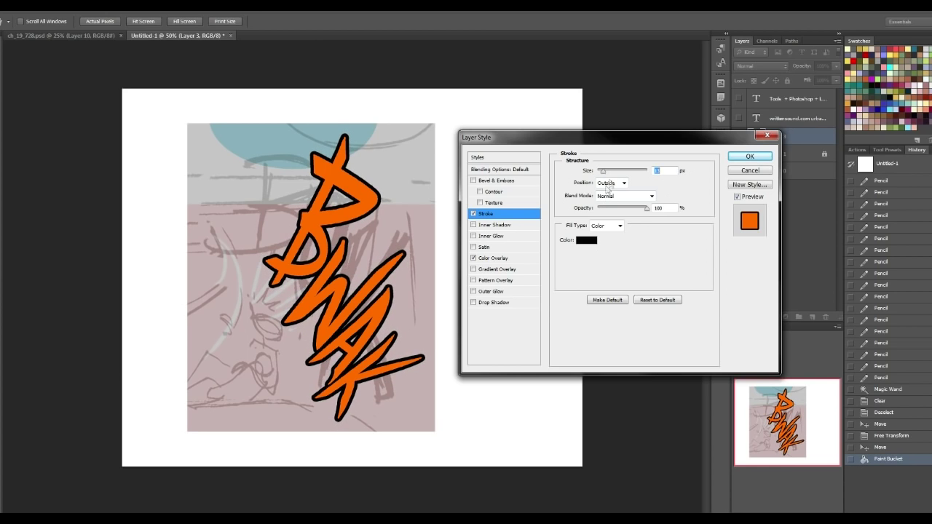
click(589, 241)
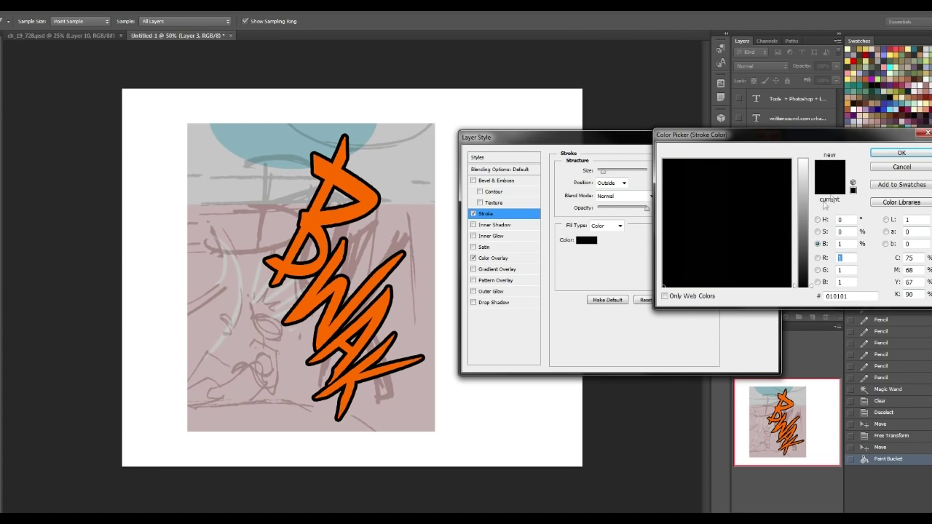
click(866, 56)
click(867, 51)
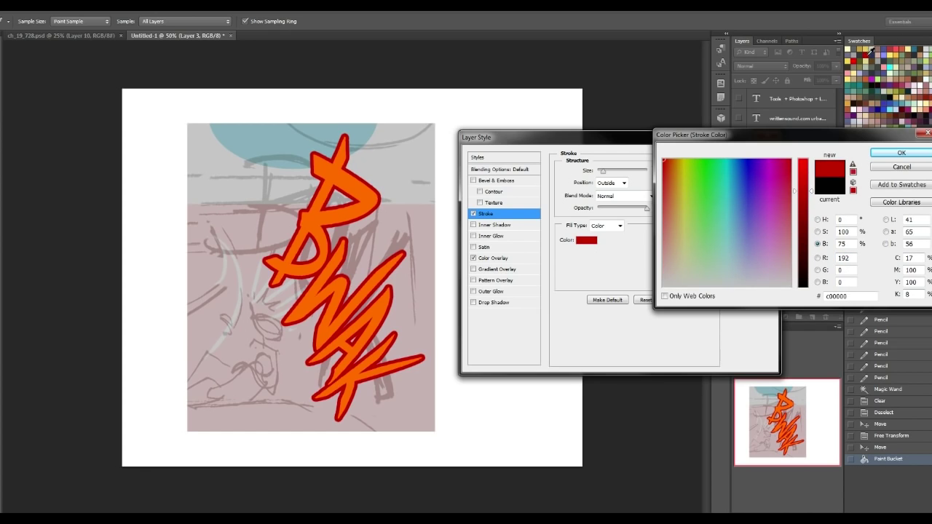
drag(801, 195, 804, 209)
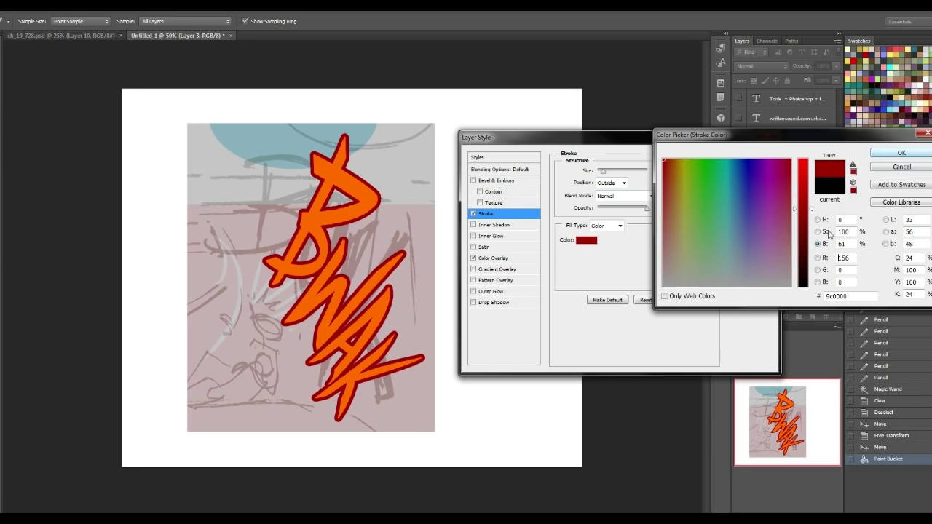
click(825, 231)
drag(805, 135, 576, 280)
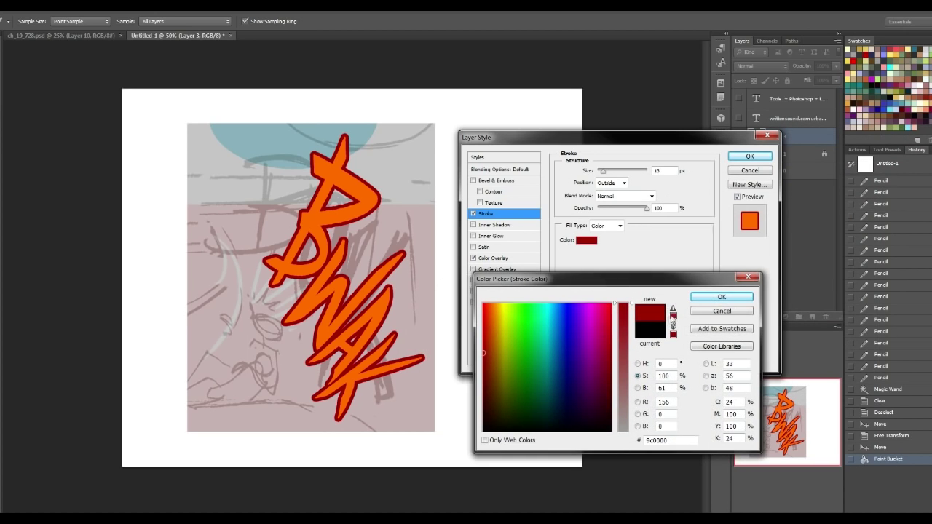
click(637, 388)
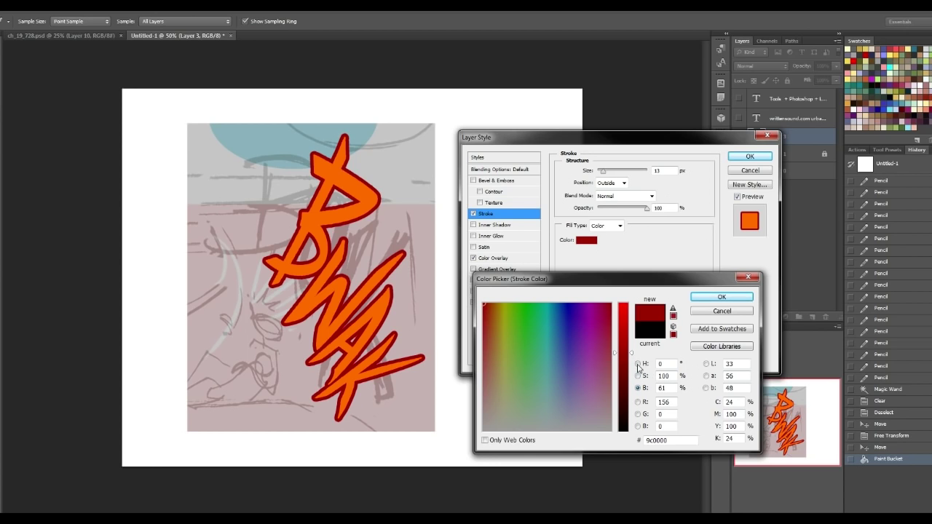
click(638, 364)
click(722, 297)
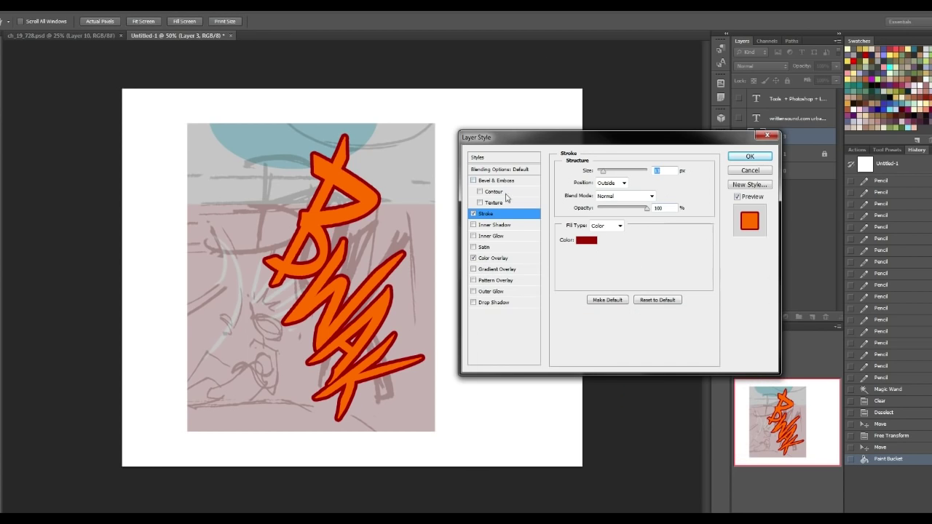
Step: Enable Gradient Overlay on the lettering with the blend mode set to Normal
click(505, 271)
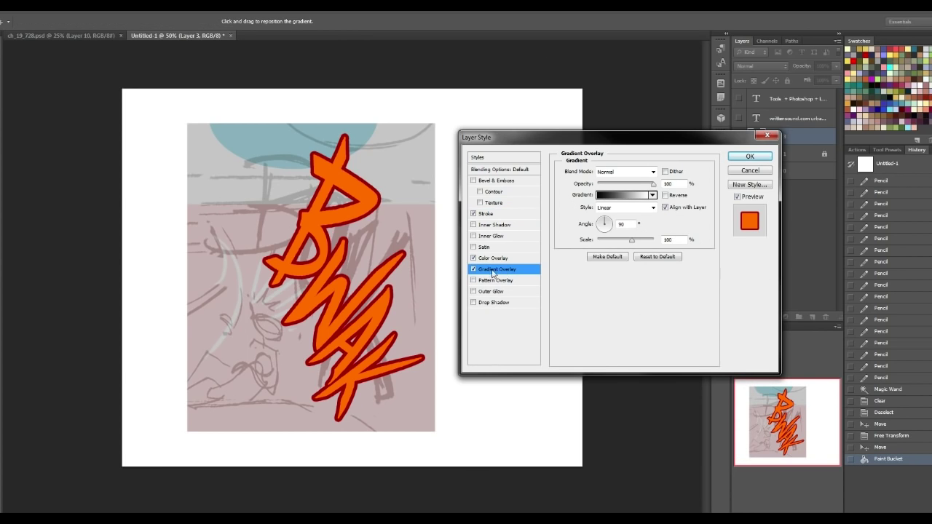
click(611, 173)
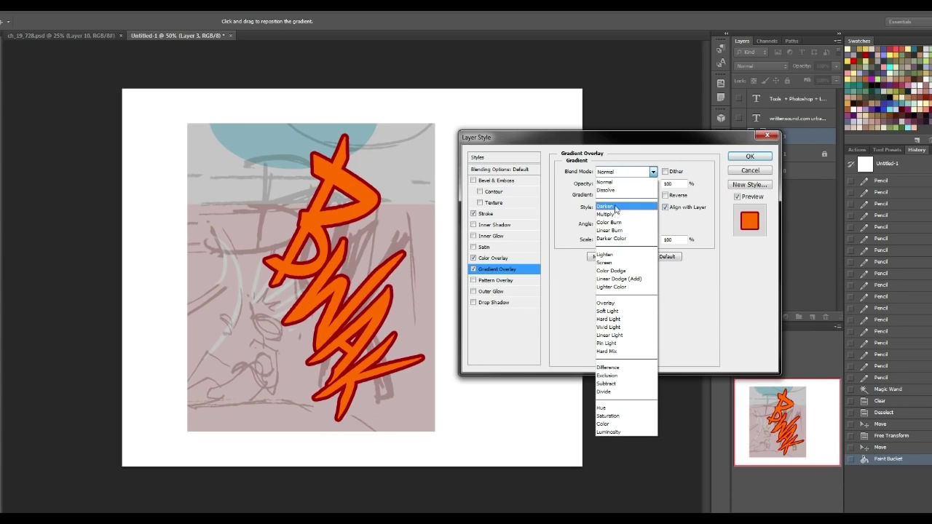
click(519, 270)
click(633, 169)
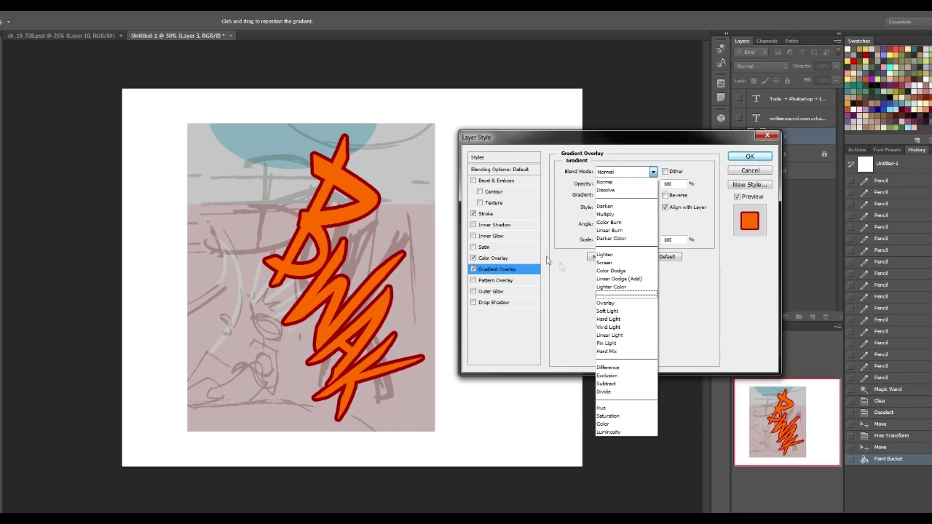
click(621, 180)
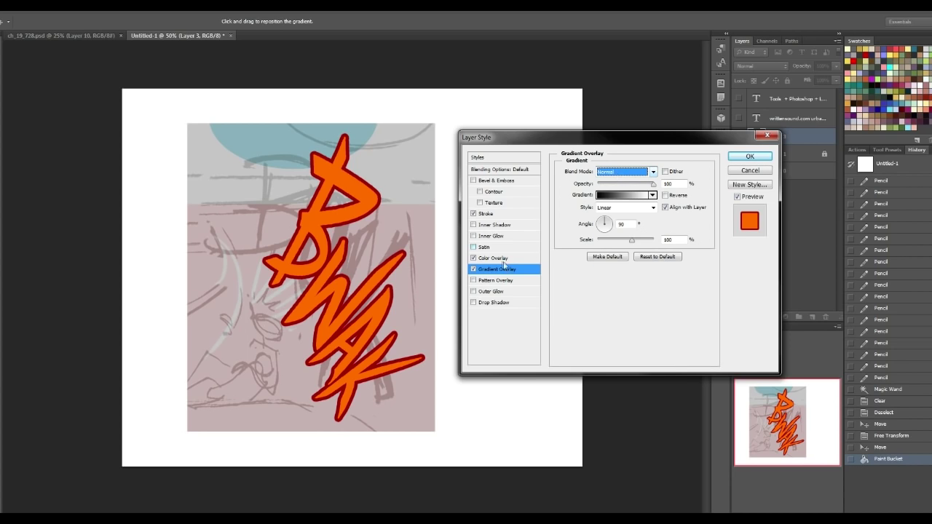
Step: Try Overlay, Lighten and Screen as the Color Overlay's blend mode, and settle on Color Dodge over the gradient
click(504, 258)
click(522, 270)
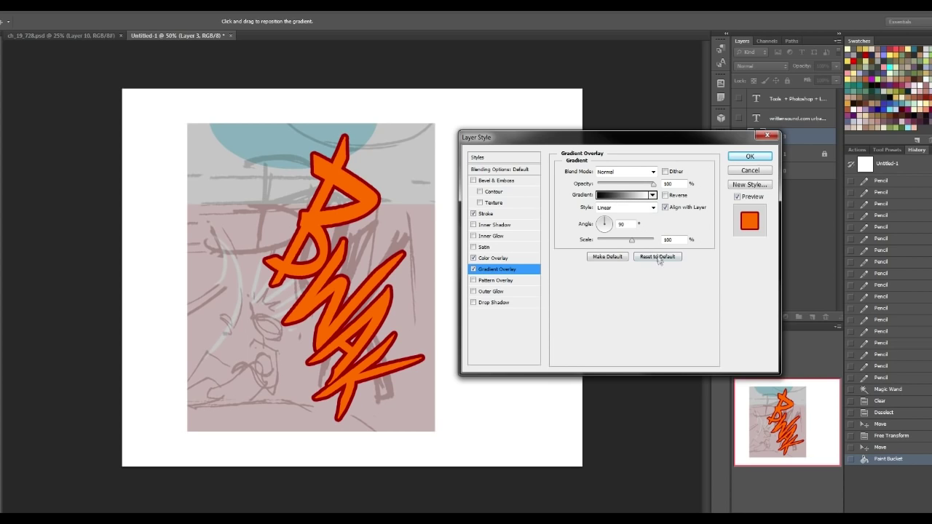
click(493, 259)
click(638, 177)
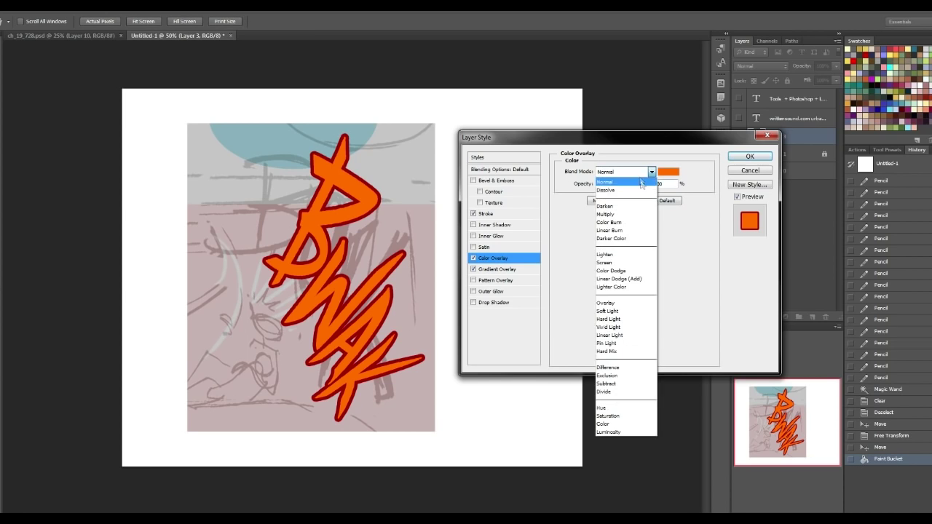
click(626, 307)
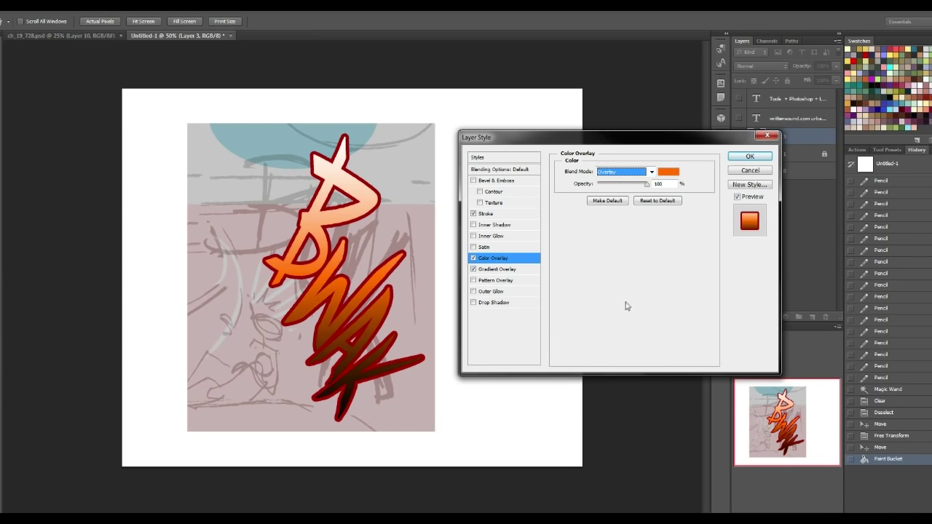
click(608, 176)
click(619, 248)
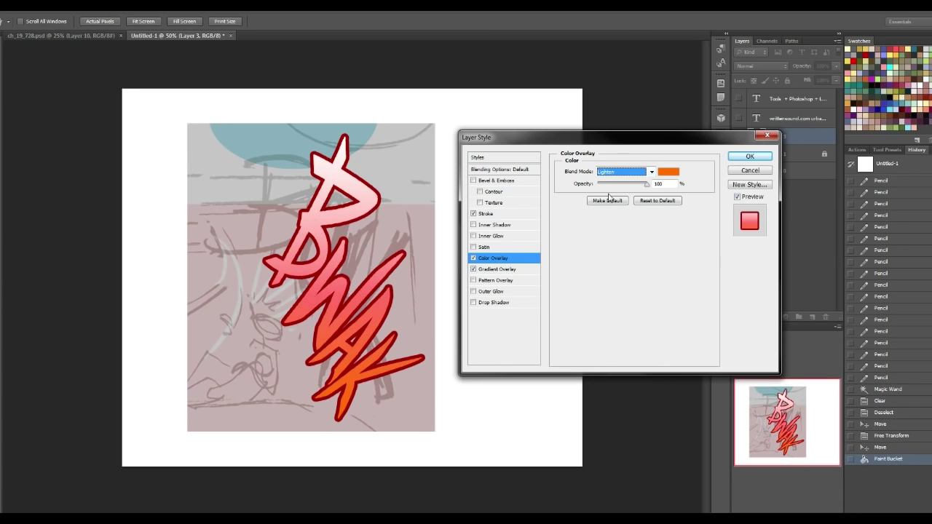
key(Down)
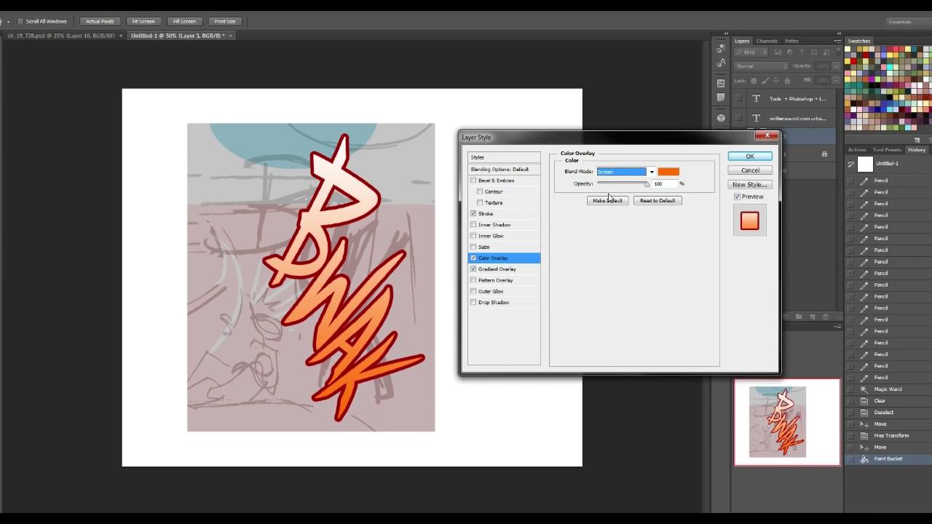
key(Down)
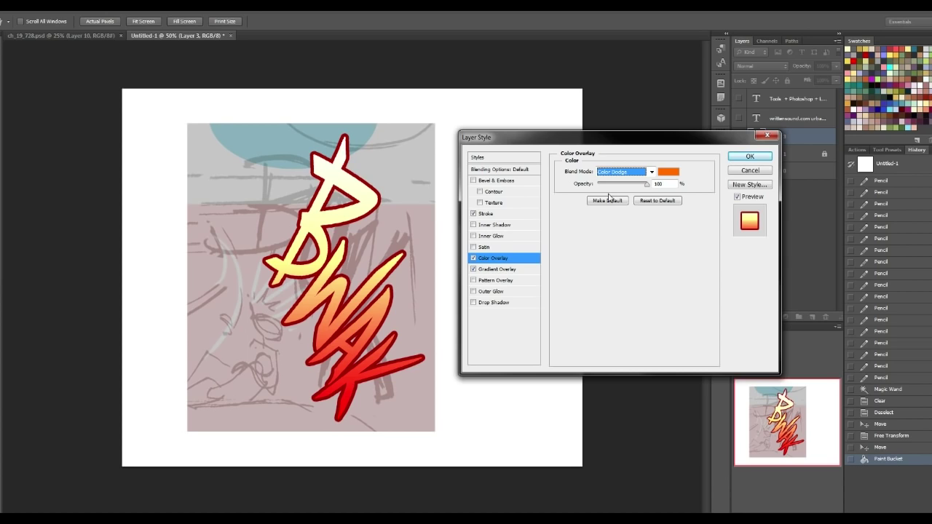
click(629, 176)
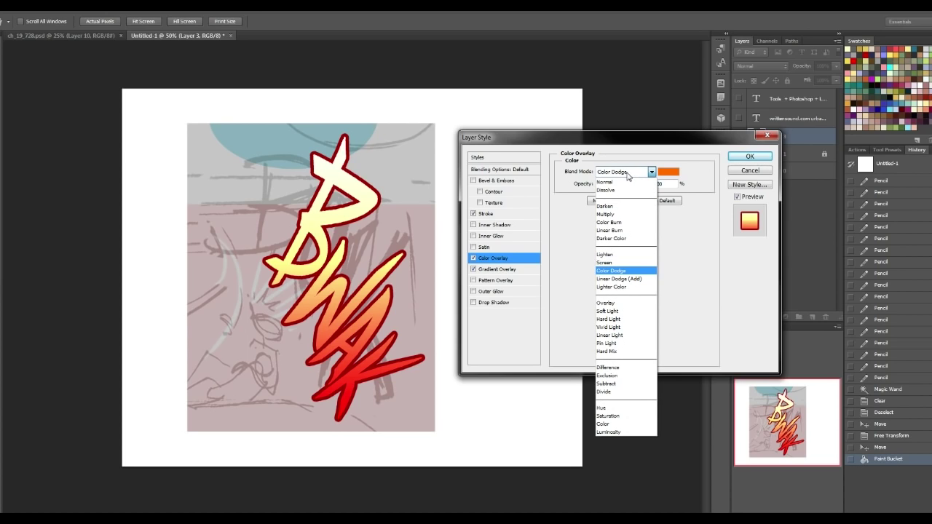
click(567, 282)
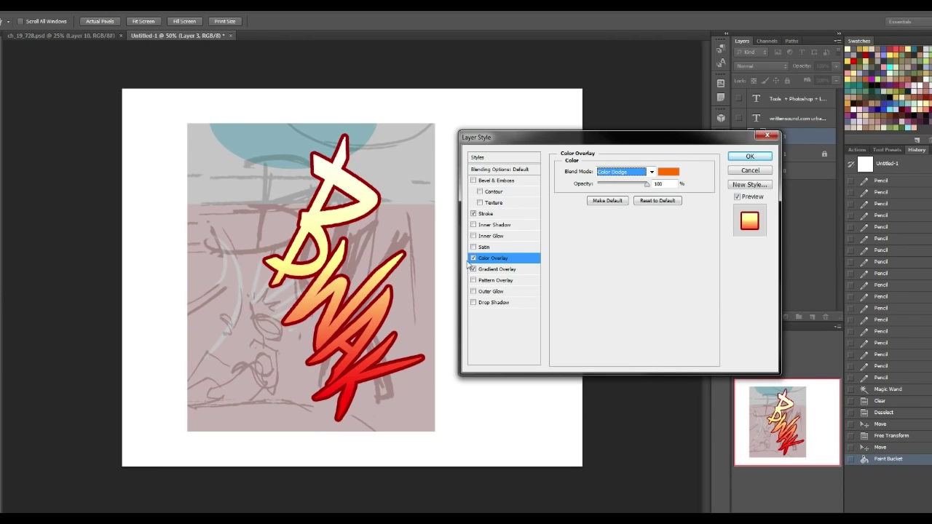
Step: Rotate the Gradient Overlay's angle from vertical to a diagonal that runs toward the upper right of the lettering
click(496, 269)
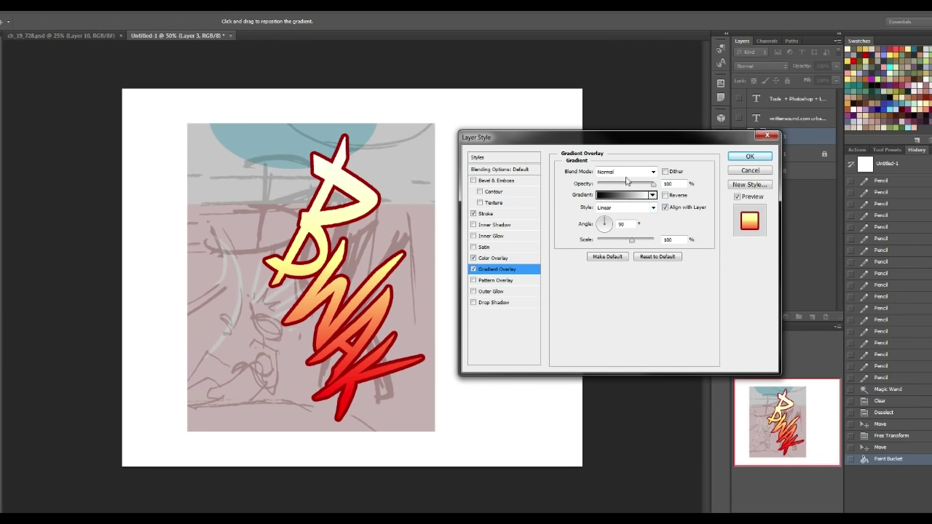
click(609, 224)
click(610, 222)
drag(608, 220, 613, 219)
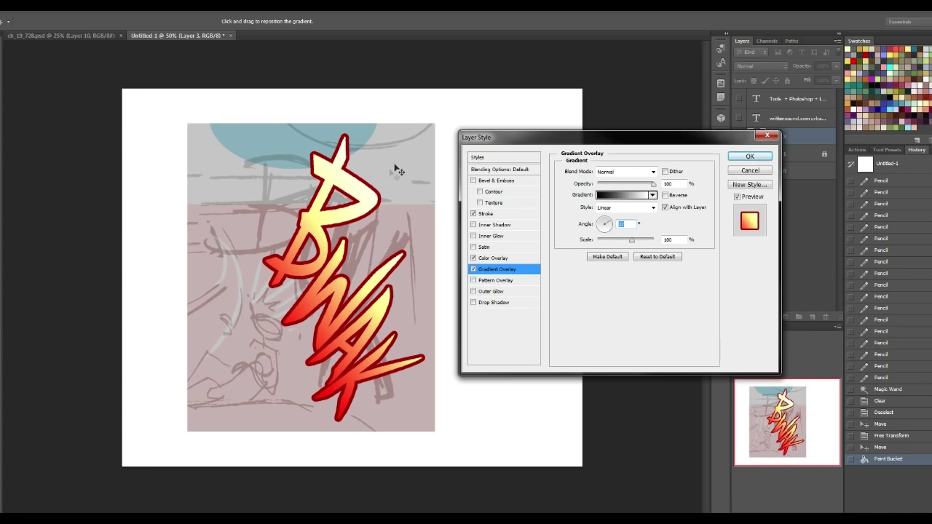
drag(611, 223, 605, 211)
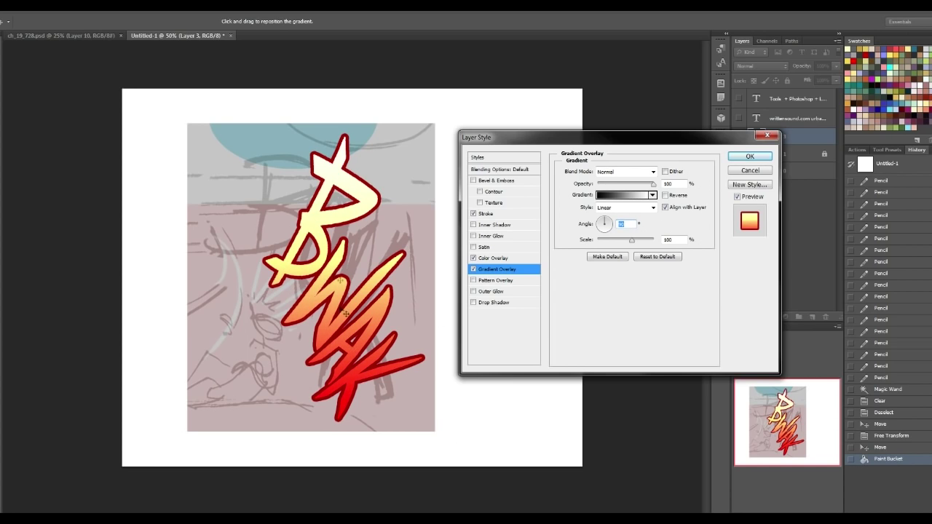
drag(605, 226, 612, 220)
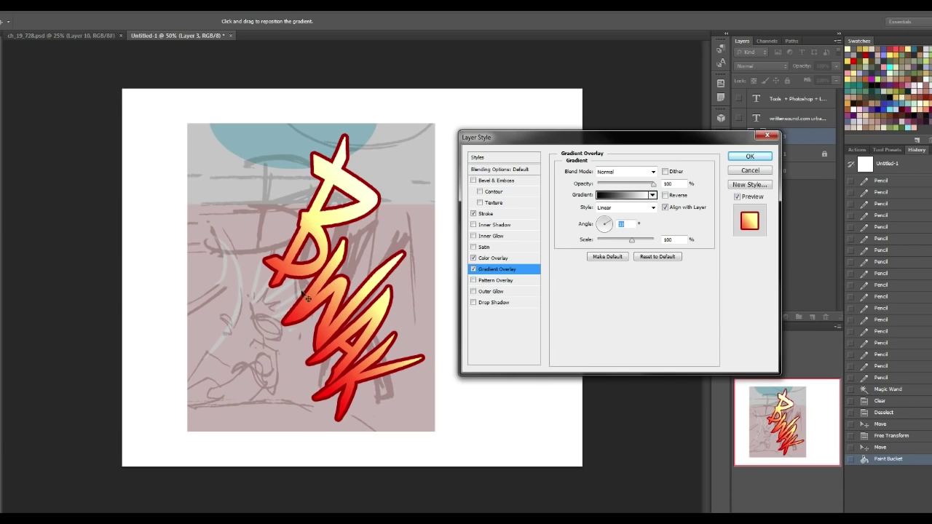
Step: Enable Inner Glow on the lettering with Overlay blend mode, 100% opacity and a near-white colour
click(500, 236)
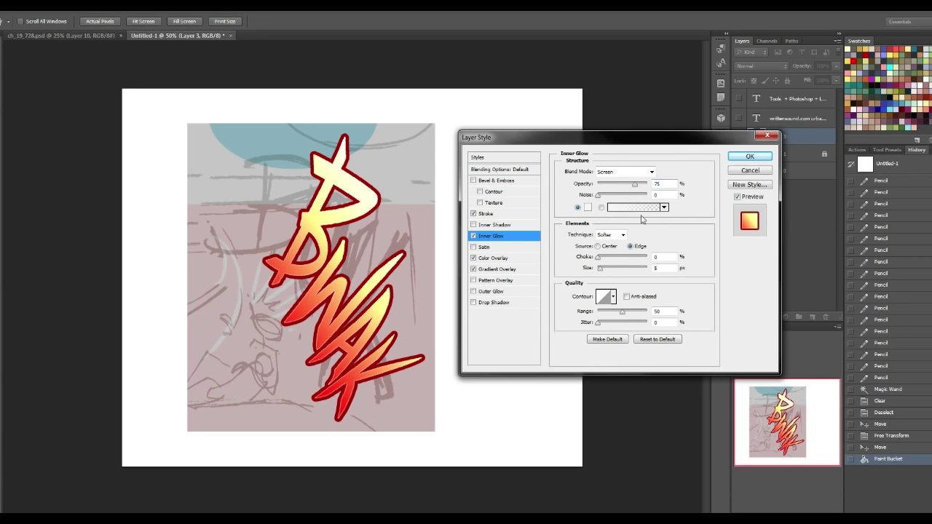
click(651, 172)
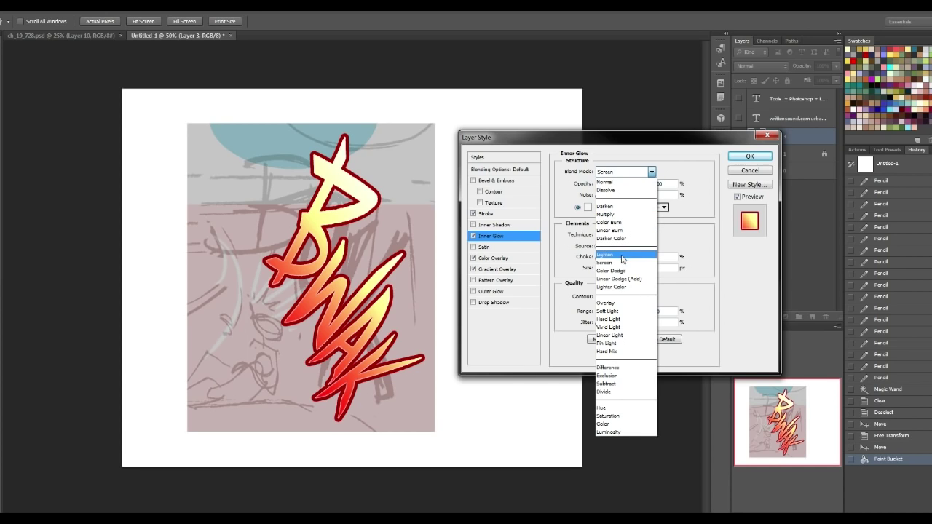
click(621, 303)
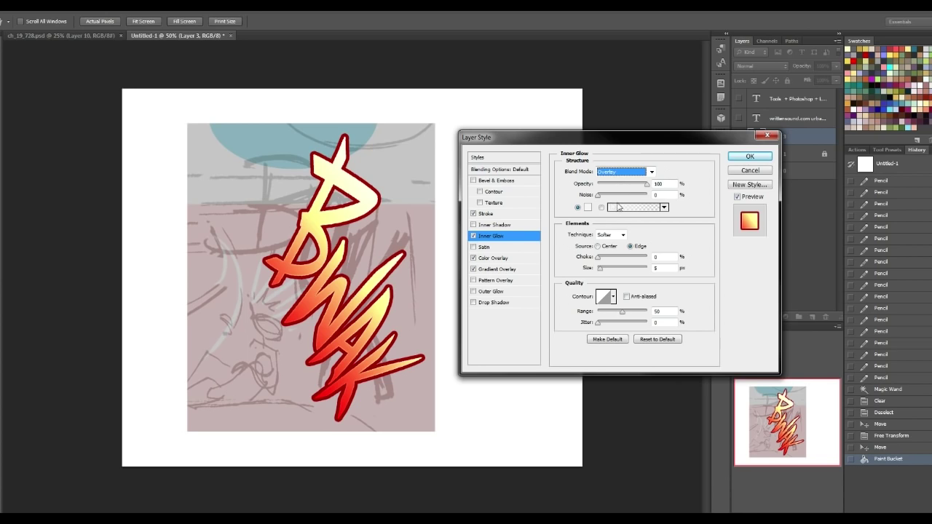
click(588, 208)
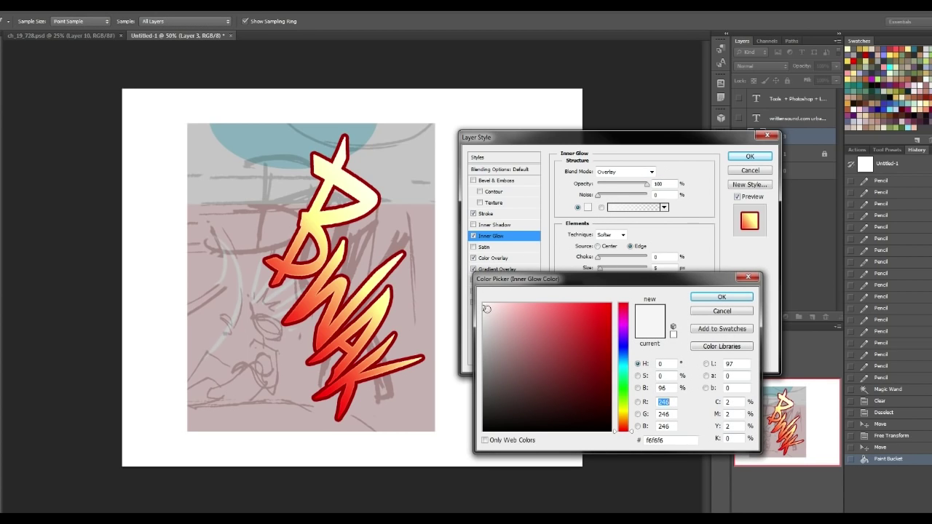
click(720, 296)
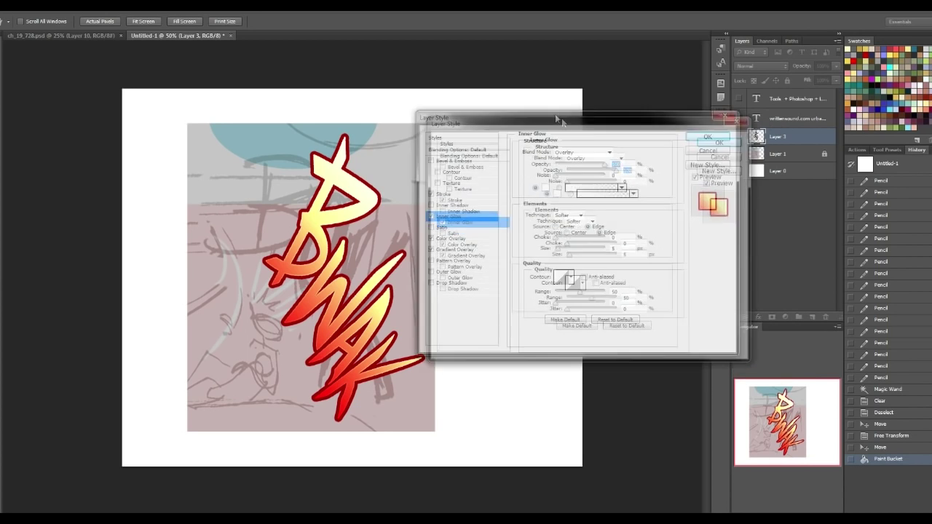
Step: Set the inner glow's choke to 100% and its size to 7 px
drag(555, 116, 578, 106)
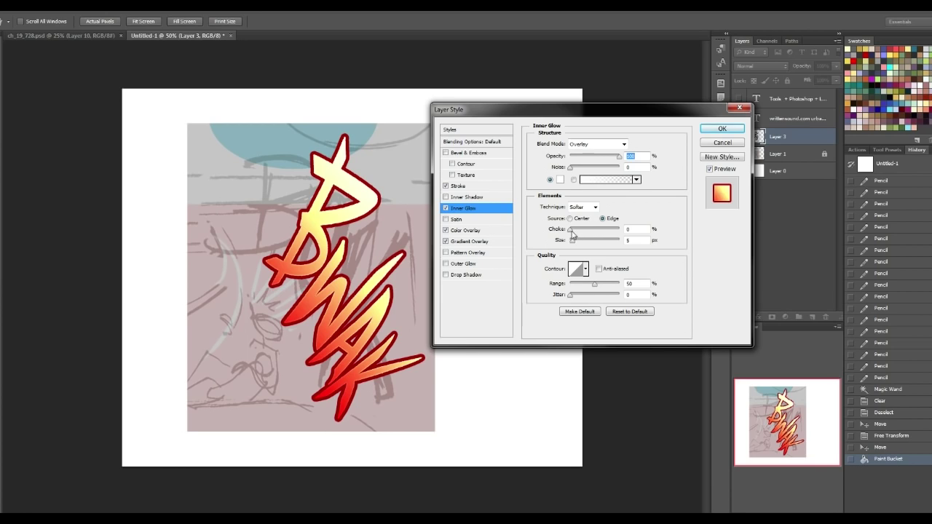
drag(572, 230, 635, 237)
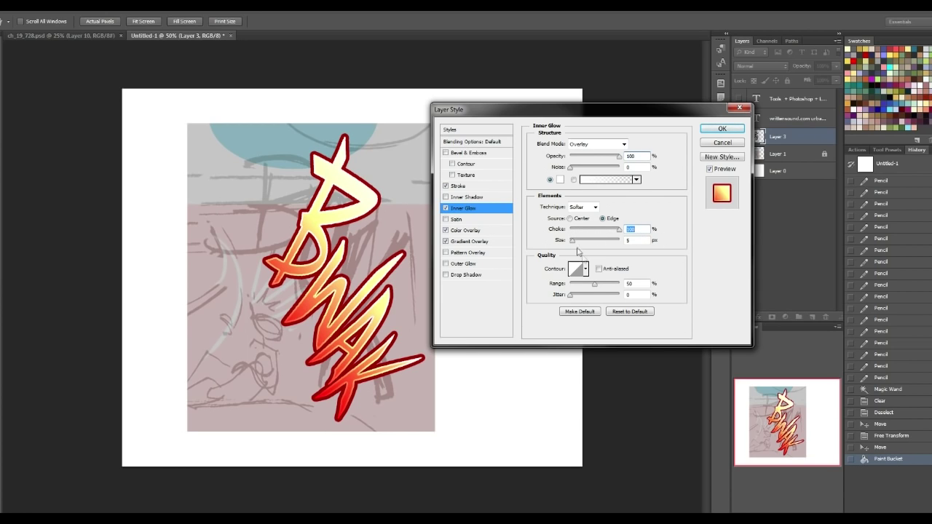
drag(572, 245, 575, 245)
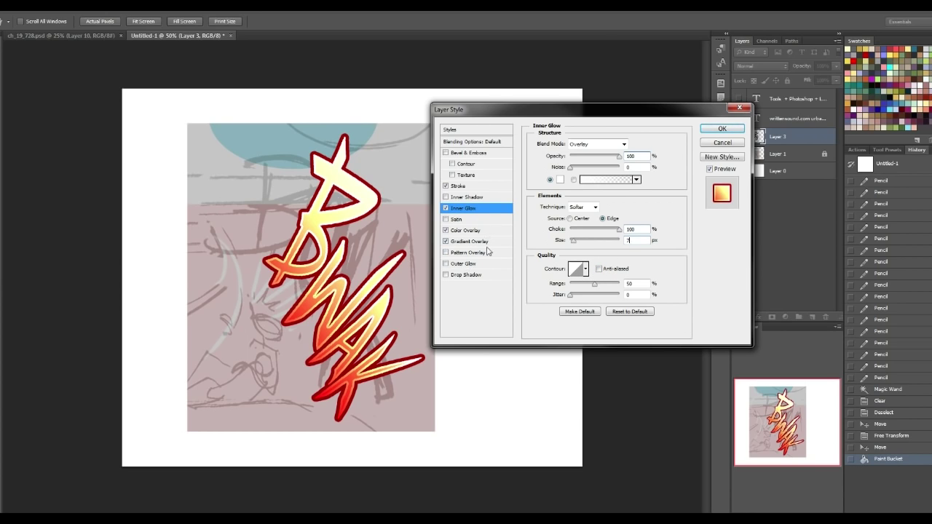
Step: Try the Inside and Center positions for the lettering's stroke, and return it to Outside
click(460, 187)
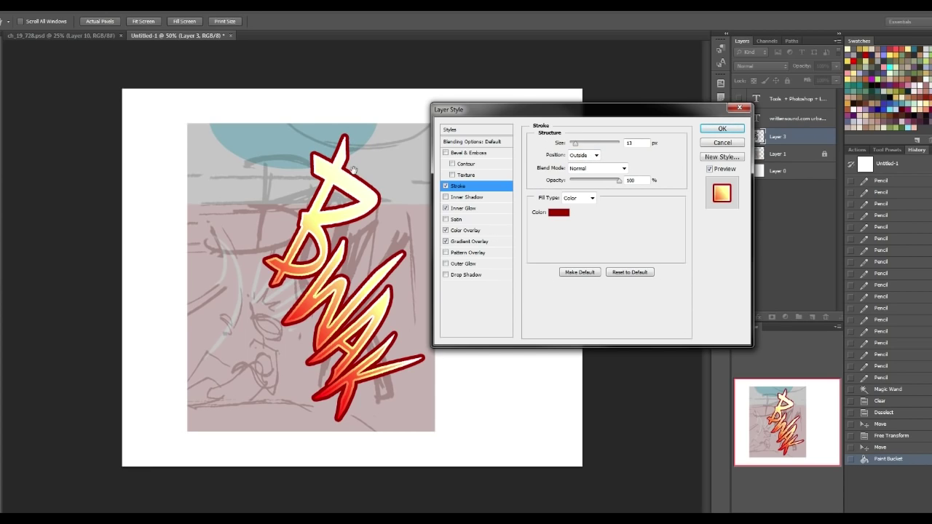
click(594, 155)
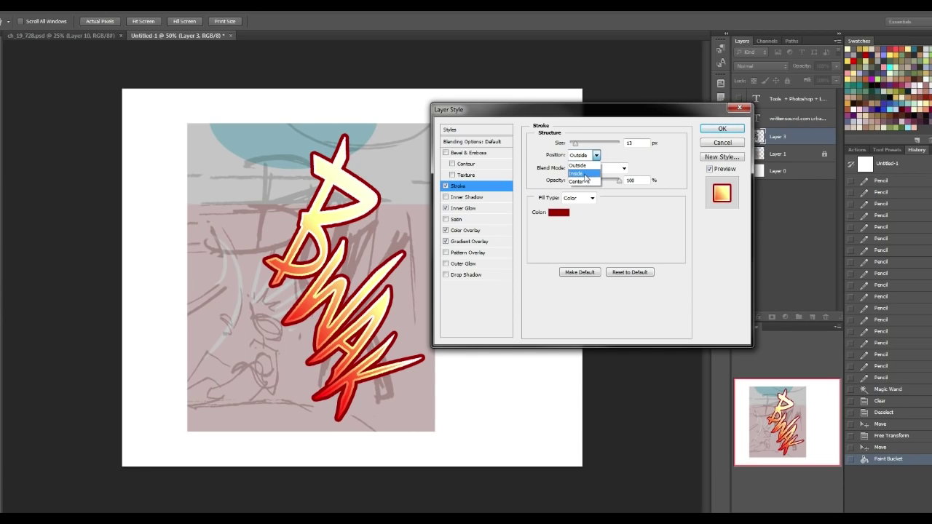
click(587, 174)
click(595, 155)
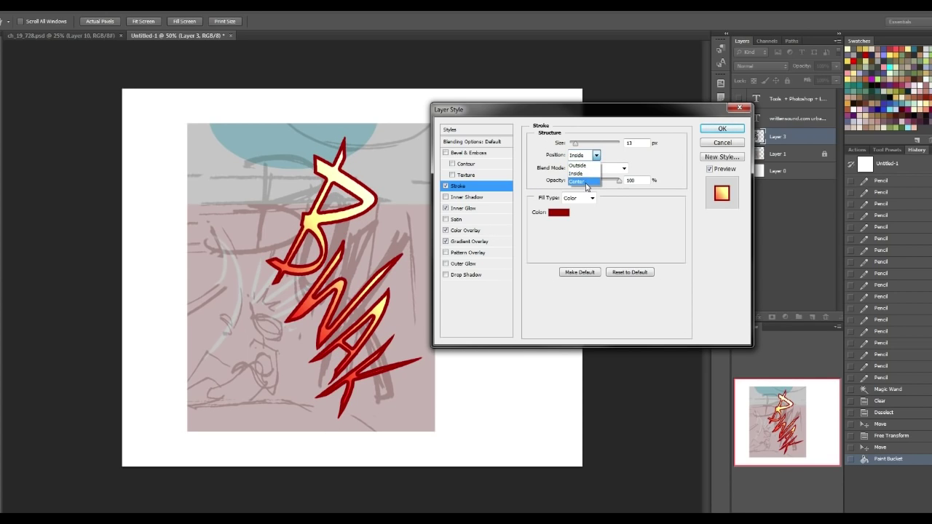
click(592, 182)
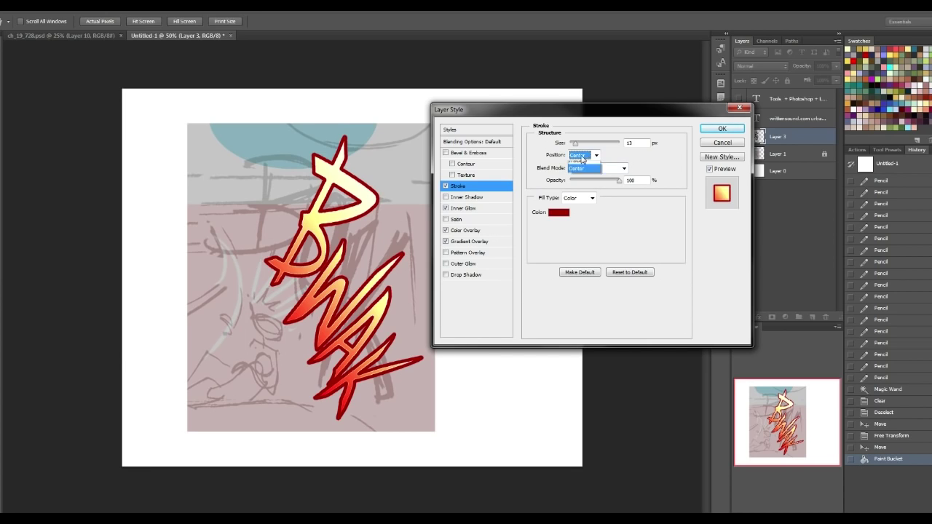
click(595, 155)
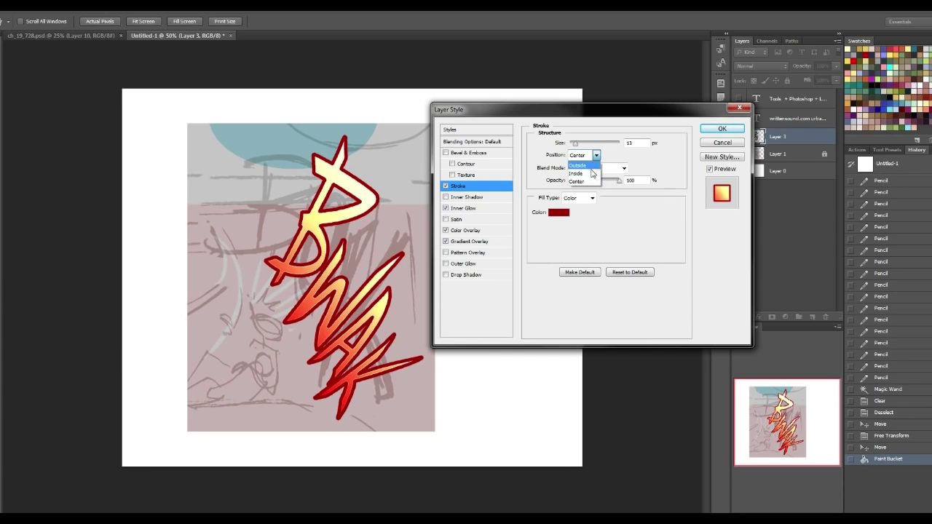
click(579, 165)
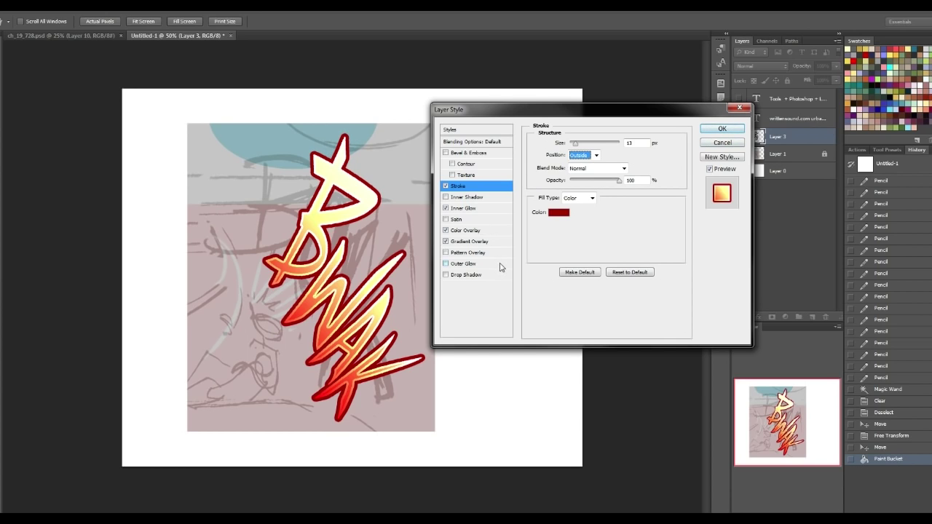
Step: Apply the layer styles and rename the lettering layer "SFX - BWAK"
click(720, 128)
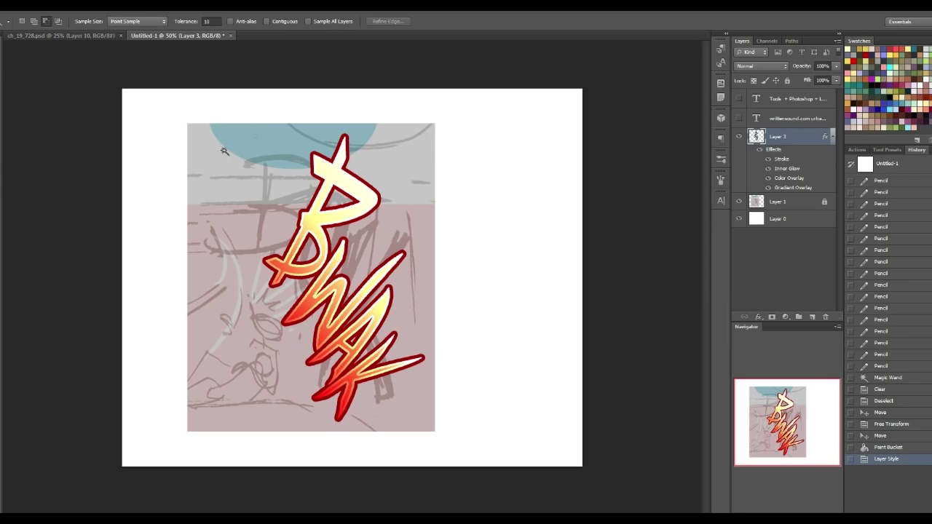
double_click(778, 138)
text(SFX - BWAK)
key(Return)
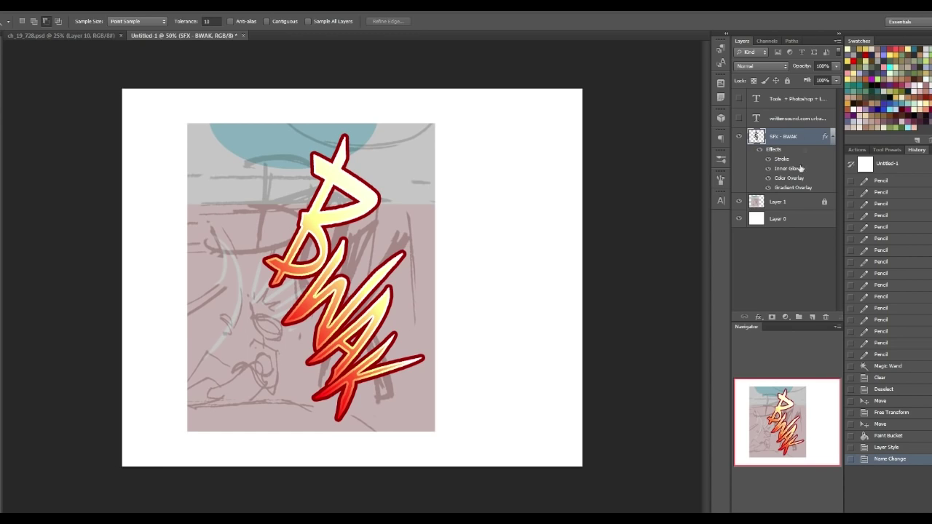
Step: Reopen the SFX - BWAK layer's style settings to review them, and collapse the layer's effects list
double_click(808, 140)
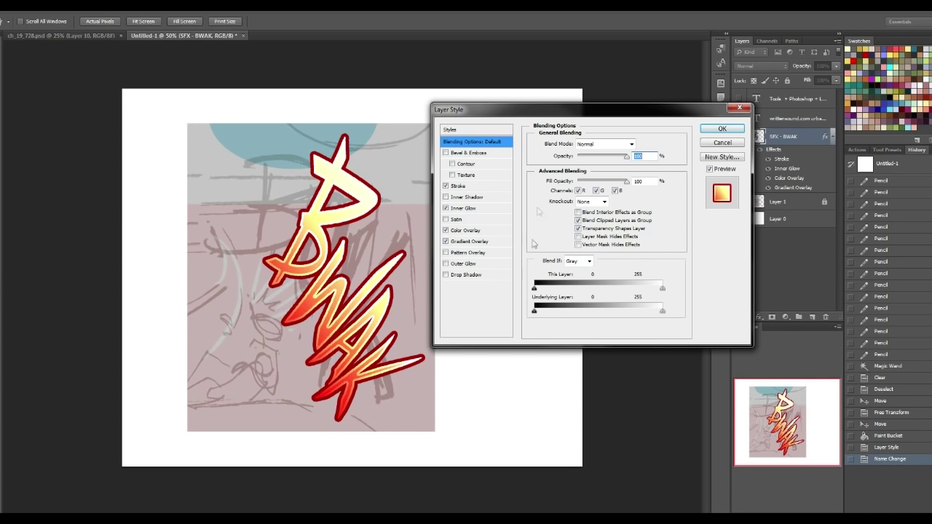
click(723, 129)
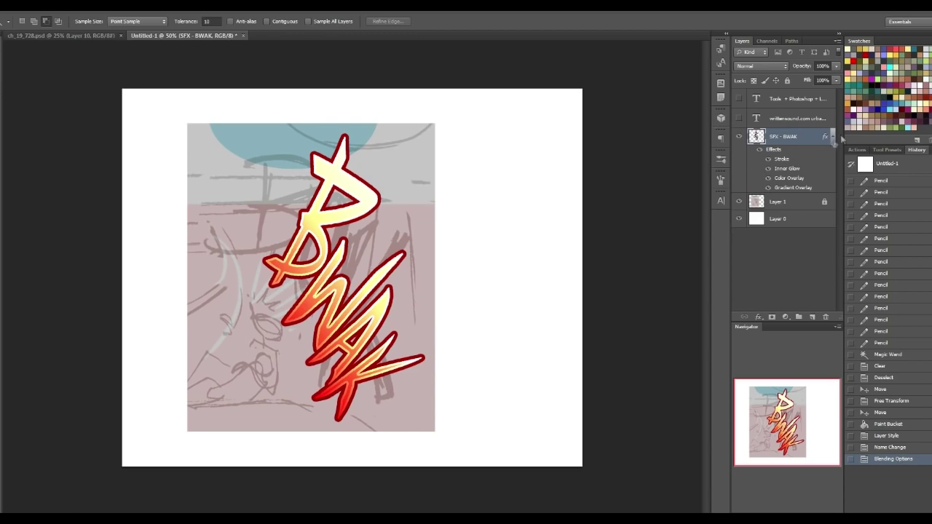
click(833, 138)
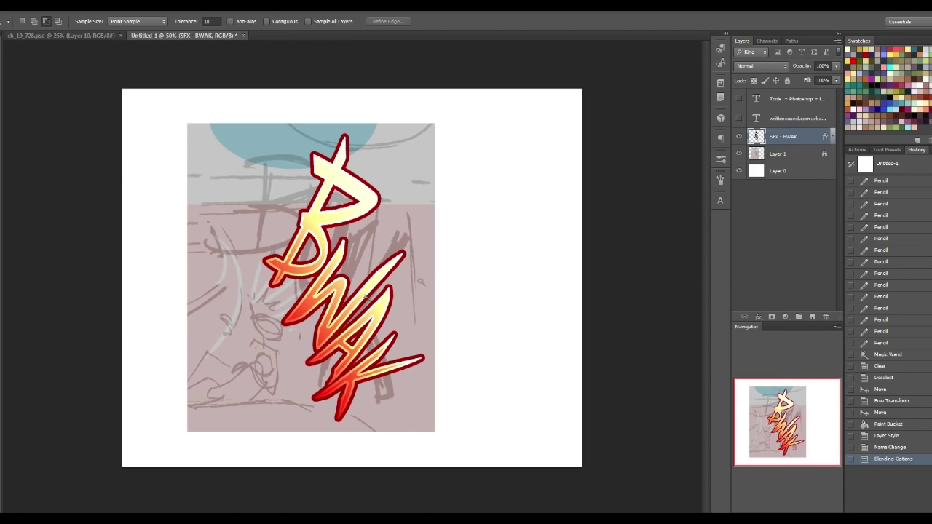
Step: Compare the lettering with its layer effects off and on, and select the letter K with a contiguous Magic Wand
click(268, 21)
click(832, 136)
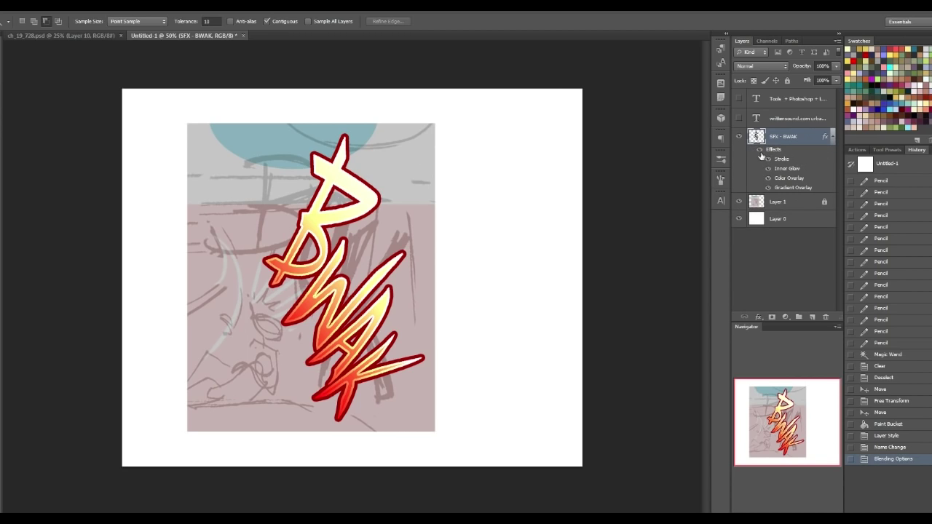
click(759, 150)
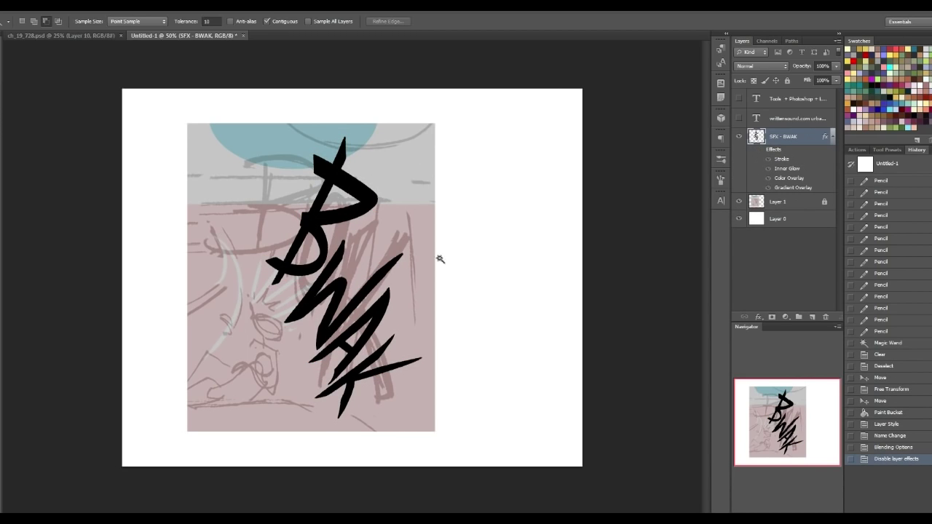
click(760, 150)
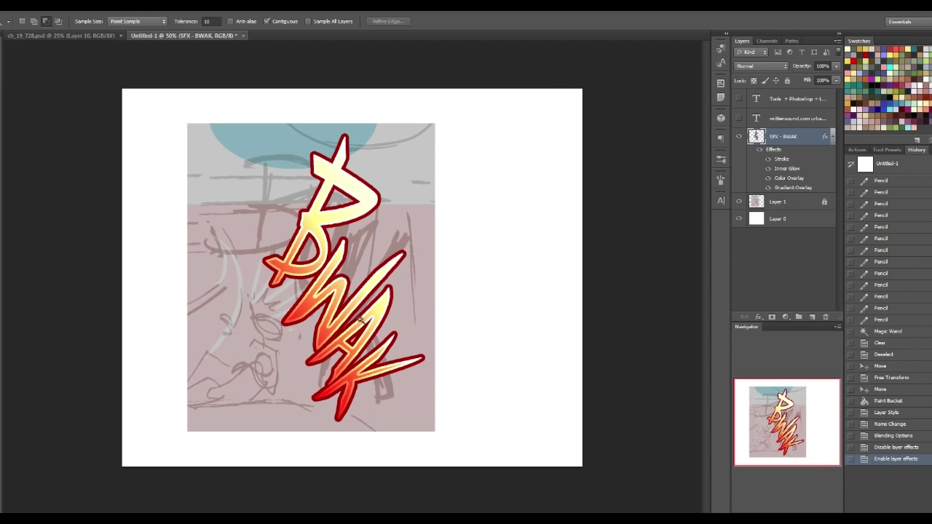
click(348, 381)
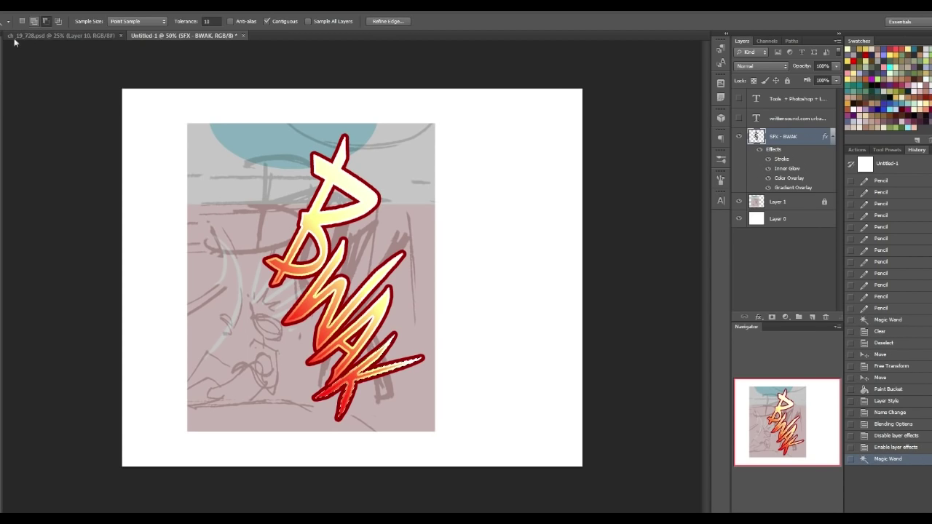
Step: Move the selected letter K clear of the A, rotate it slightly counterclockwise, reposition it higher and deselect it
key(v)
drag(369, 358, 373, 365)
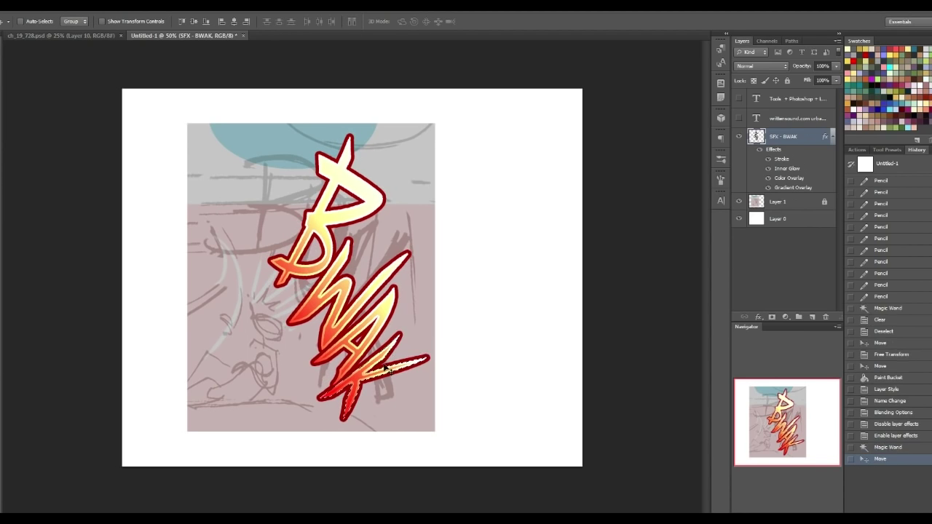
key(ctrl+z)
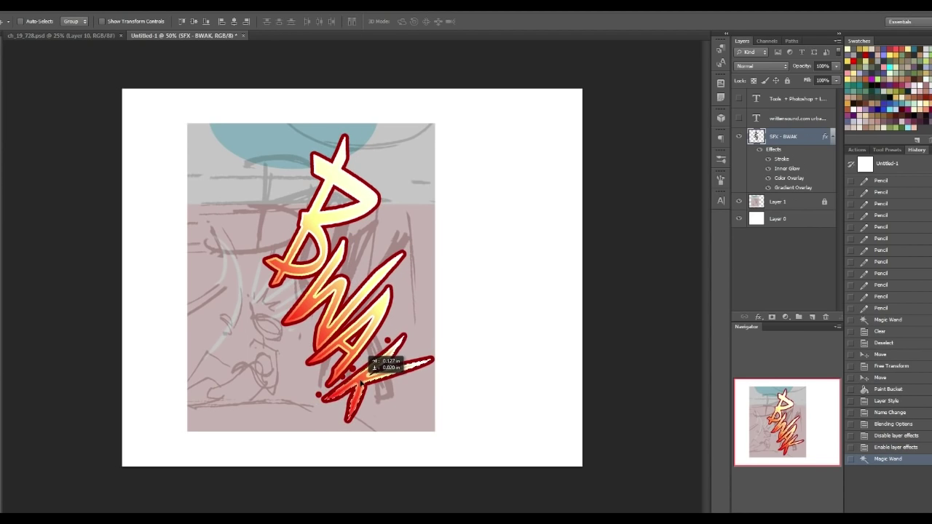
drag(360, 383, 361, 380)
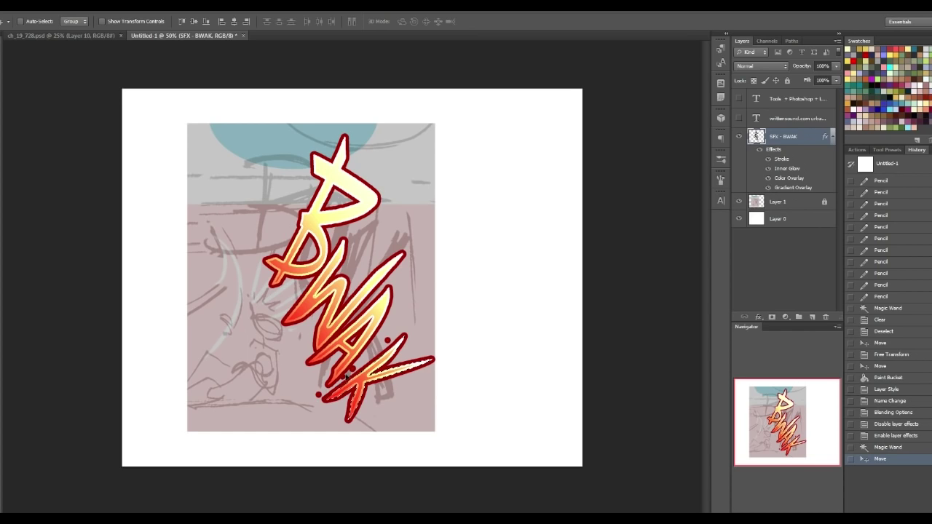
key(ctrl+t)
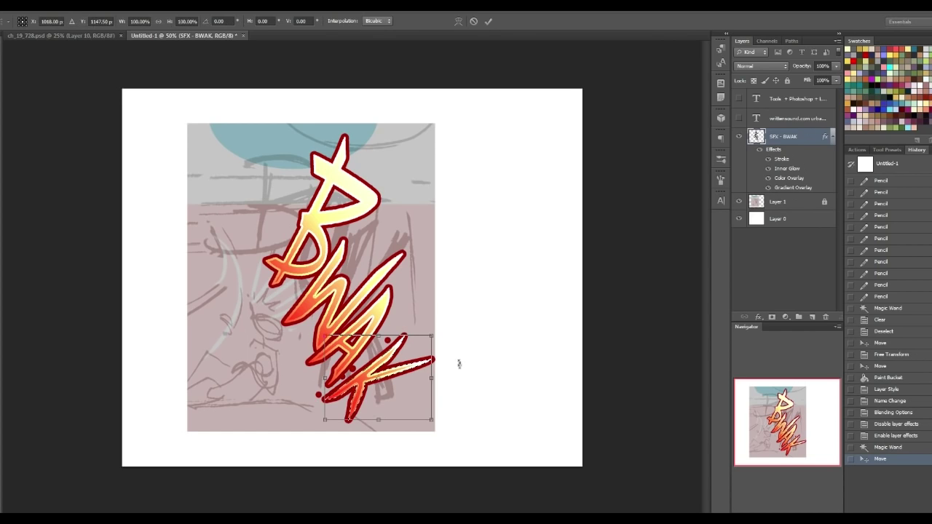
drag(458, 364, 456, 353)
drag(373, 377, 384, 349)
key(Return)
key(ctrl+d)
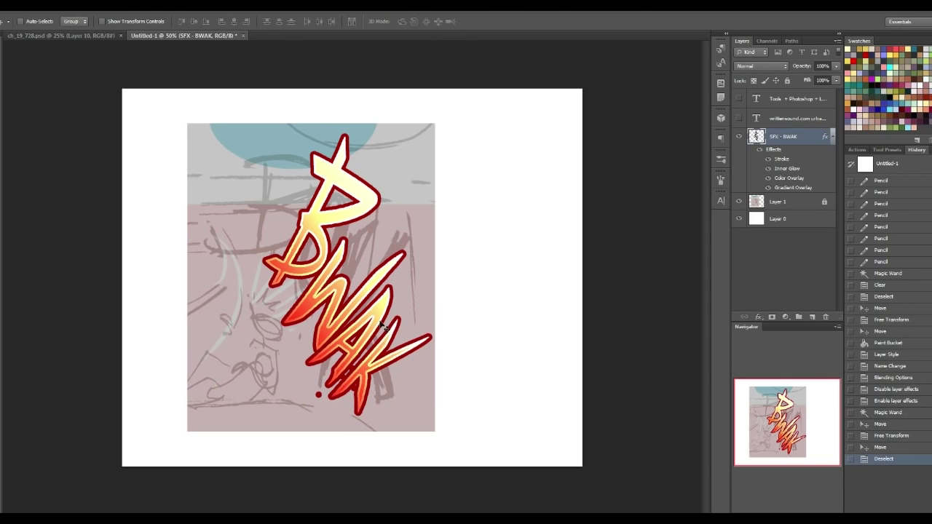
Step: Select the letter A with the Magic Wand, move it down and left below the W, and deselect it
key(w)
click(379, 308)
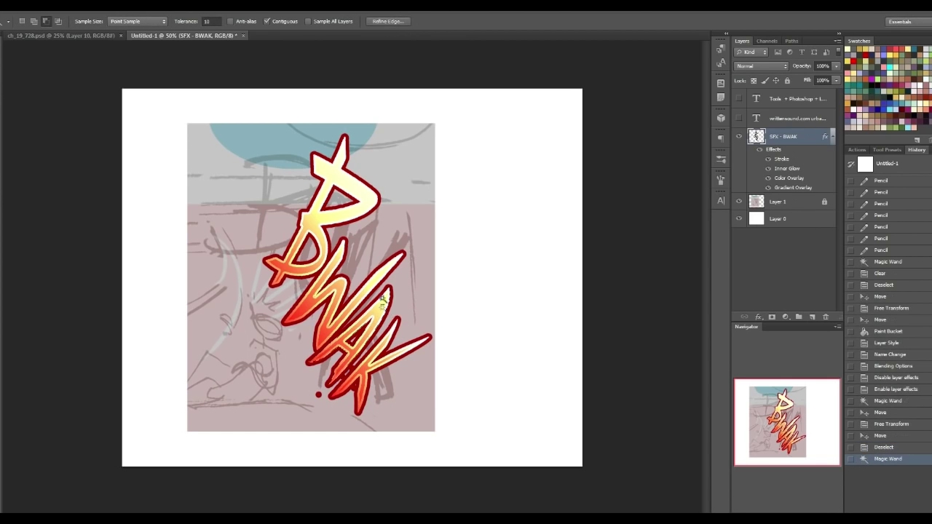
key(v)
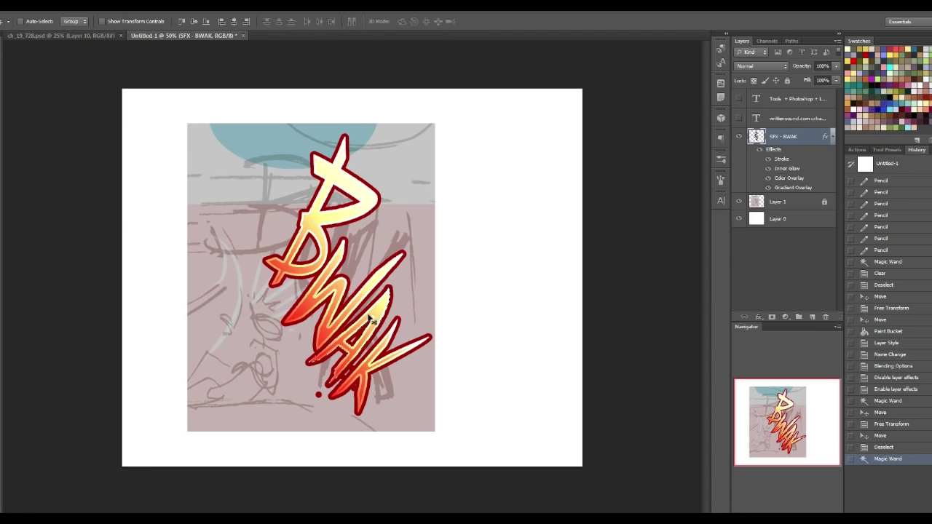
drag(373, 315, 361, 338)
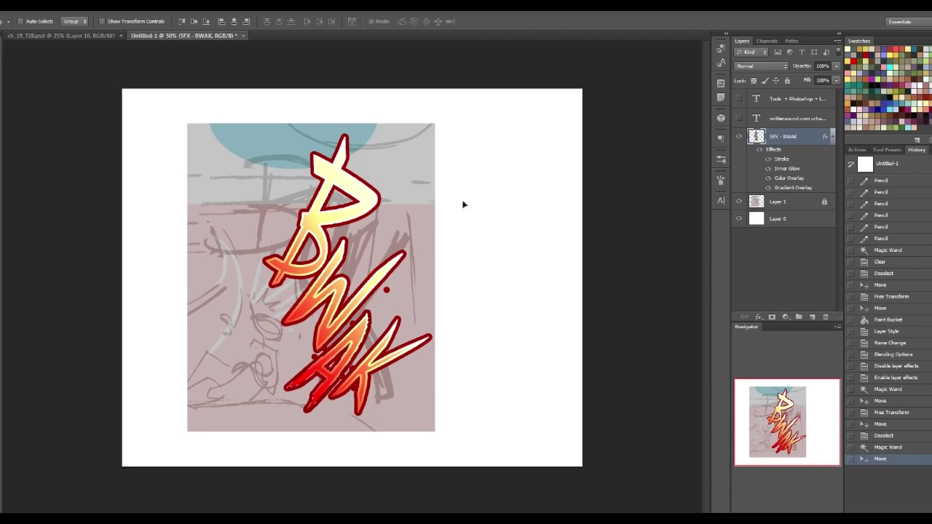
key(ctrl+d)
Step: Select the letter W with the Magic Wand, rotate it about 2.7° clockwise and deselect it
key(w)
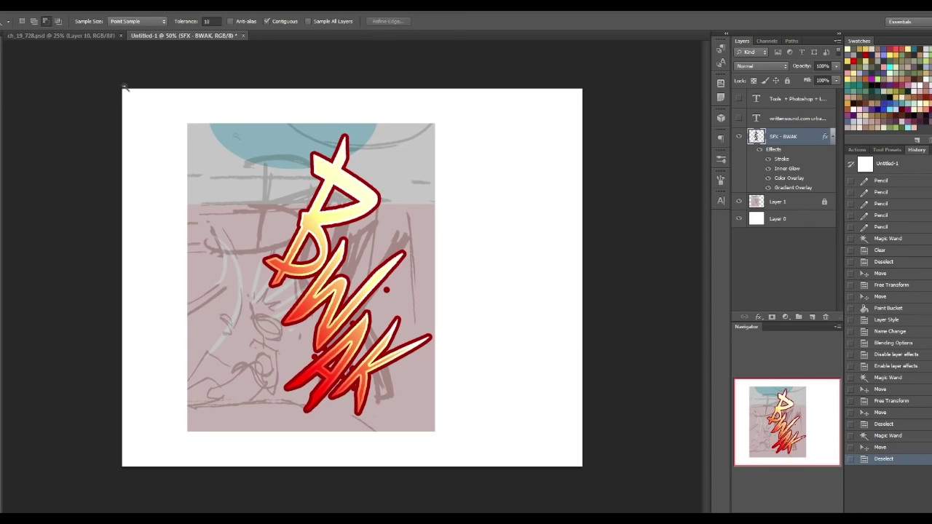
click(338, 265)
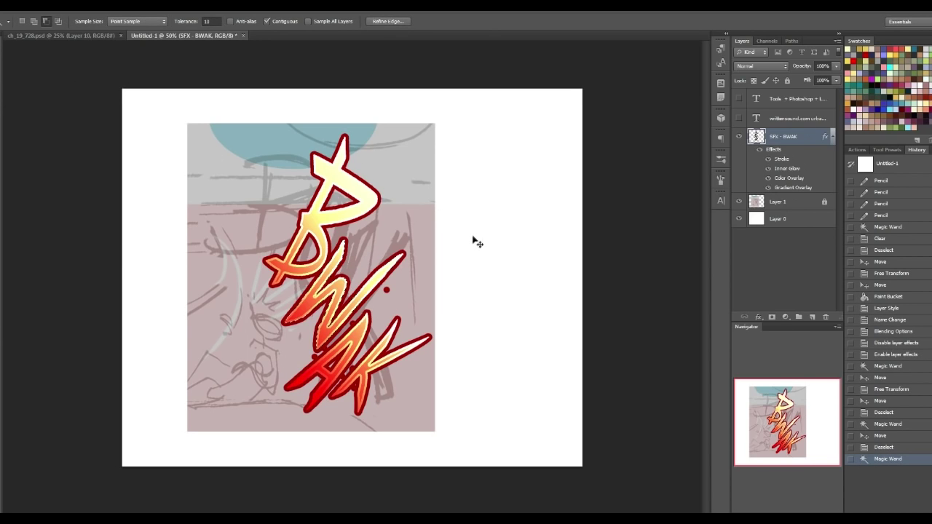
key(ctrl+t)
drag(489, 254, 490, 262)
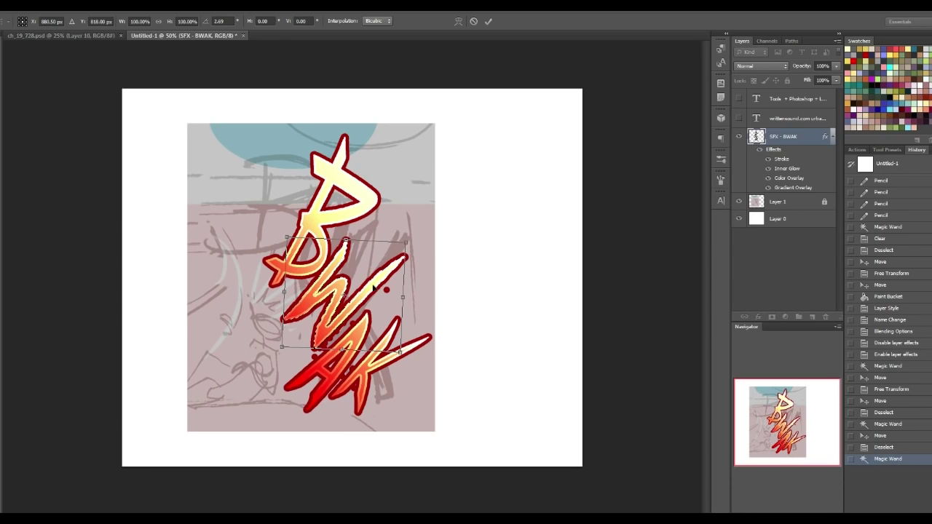
key(Return)
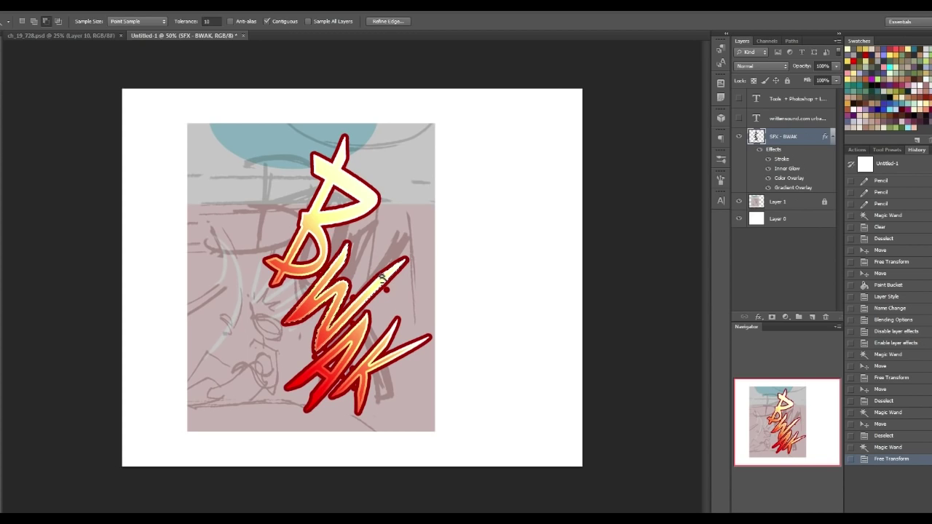
key(ctrl+d)
Step: Select the letter B with the Magic Wand, move it slightly down and left, and deselect it
click(347, 214)
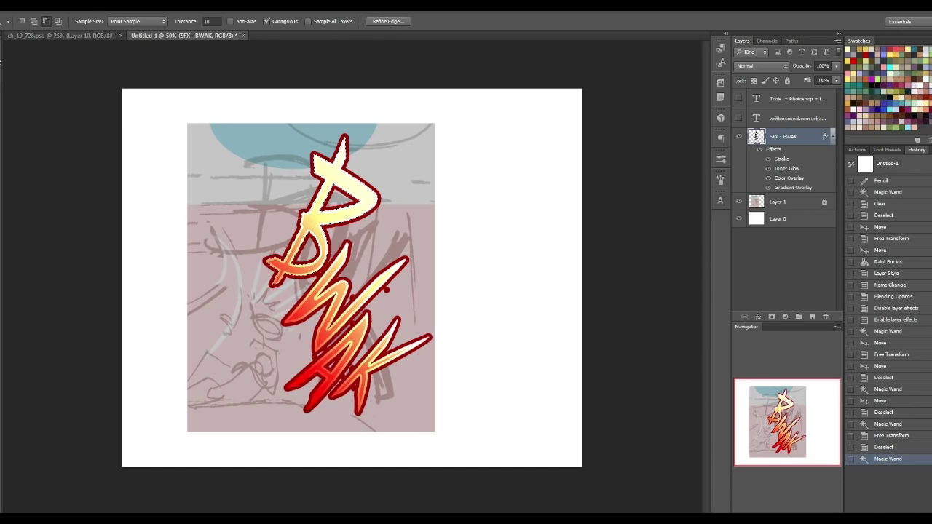
key(v)
drag(347, 151, 343, 151)
drag(357, 186, 354, 199)
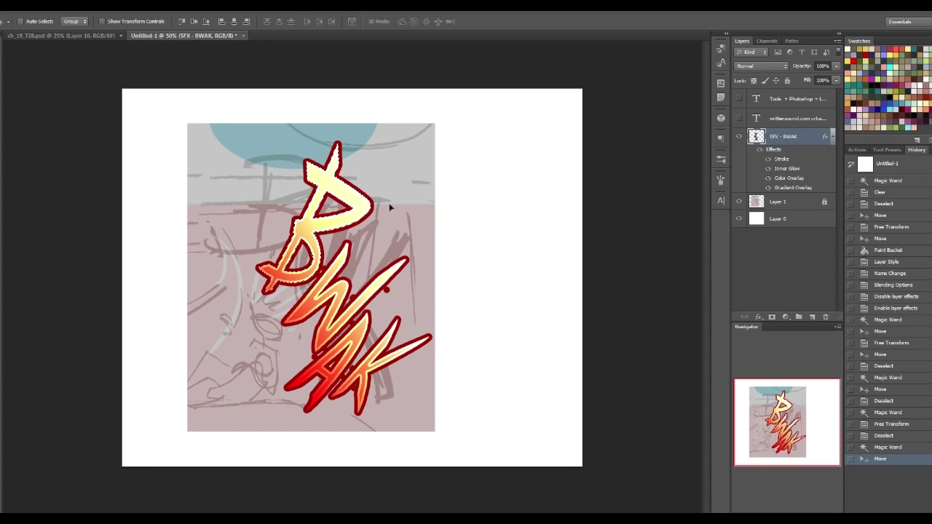
key(ctrl+d)
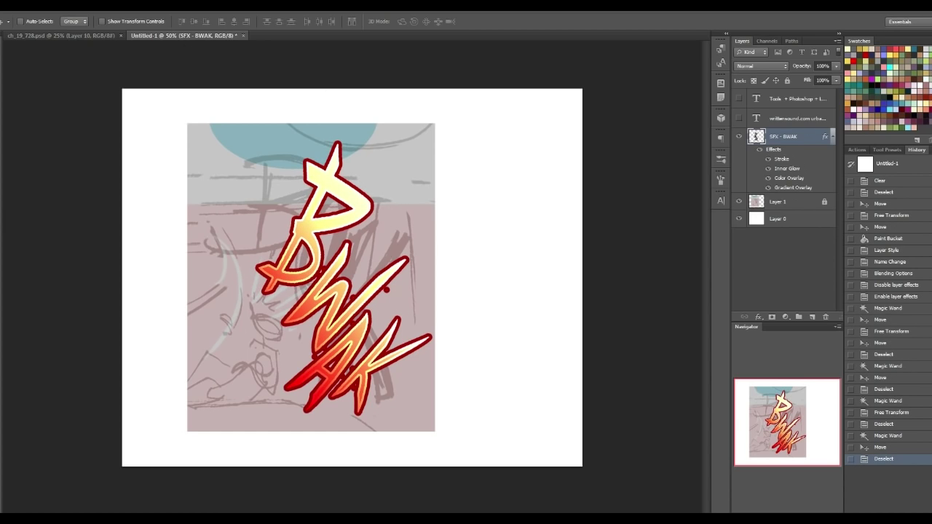
Step: Erase the stray specks between the B and W and beside the W's long upper stroke
key(b)
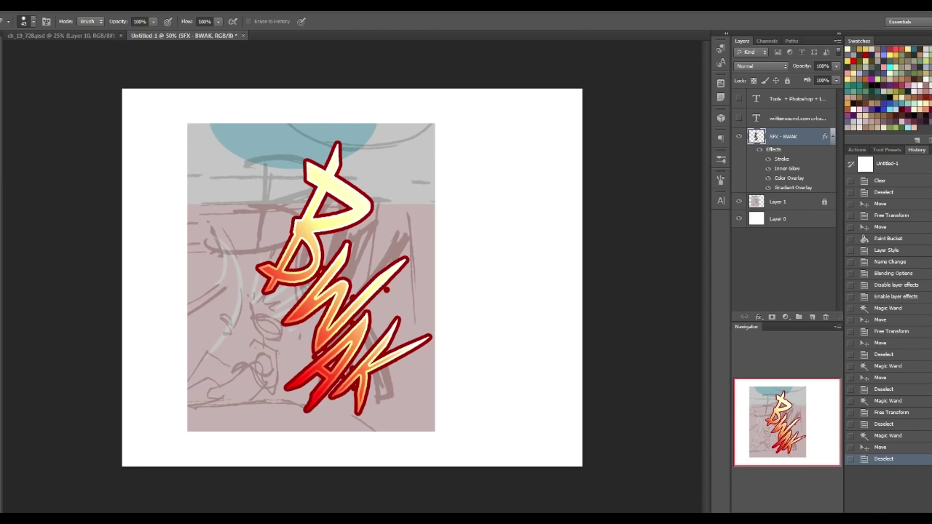
key(ctrl+1)
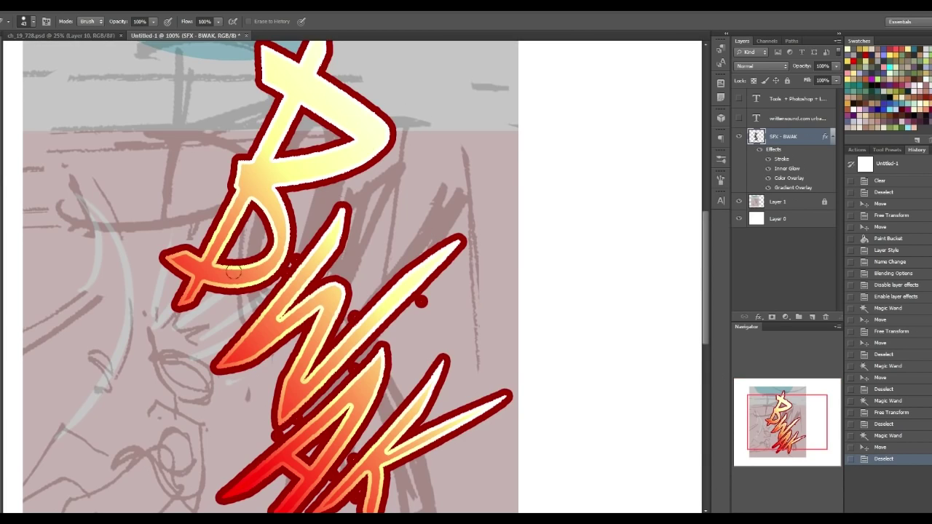
drag(299, 249, 280, 275)
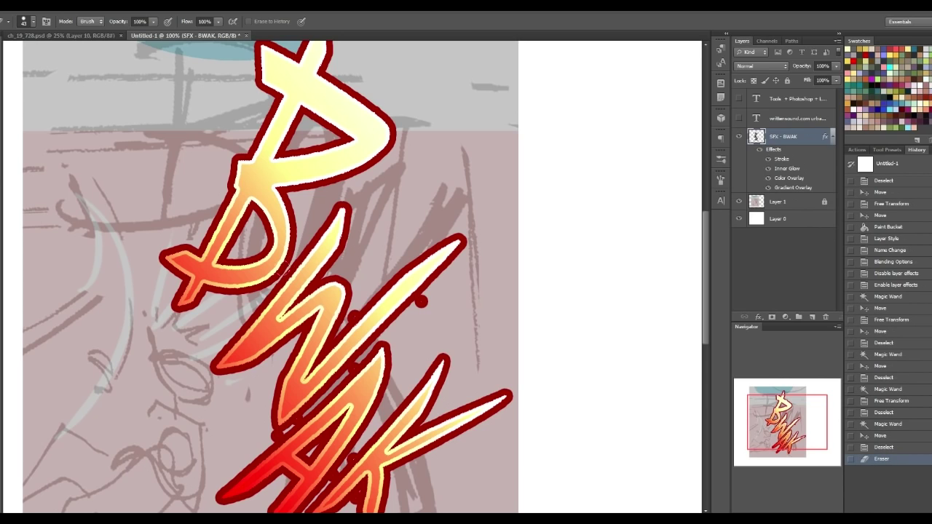
click(353, 317)
click(422, 300)
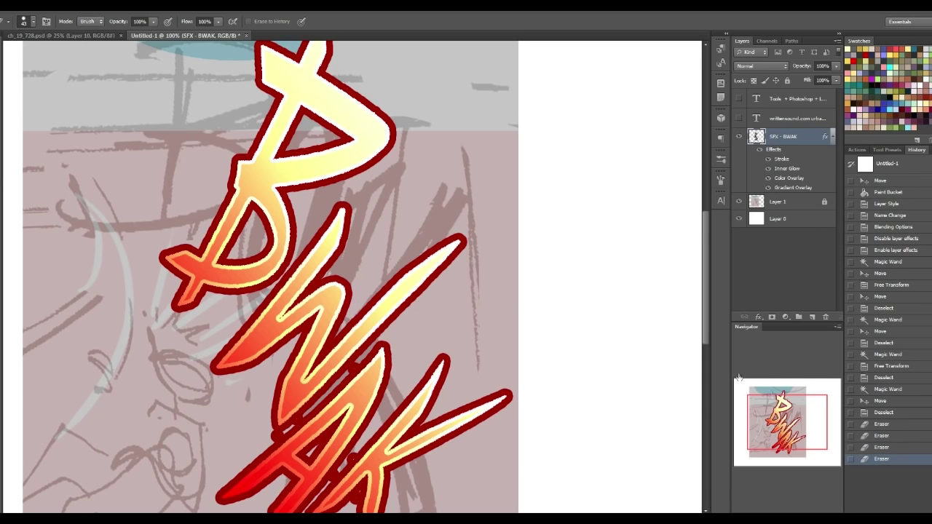
Step: Erase the remaining stray specks between the W and A and between the A and K
drag(680, 442, 675, 359)
drag(275, 347, 269, 357)
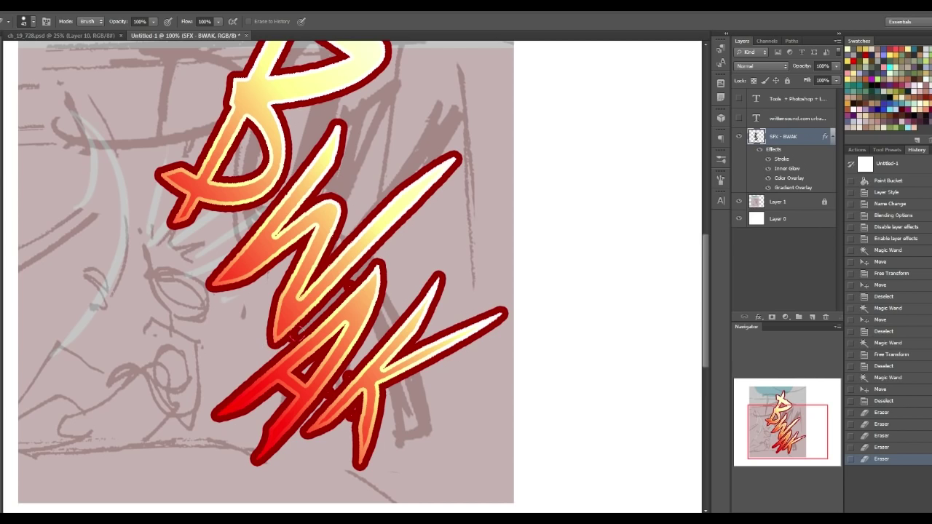
drag(295, 328, 290, 341)
drag(356, 274, 347, 288)
mouse_move(351, 362)
mouse_down()
mouse_move(325, 391)
mouse_move(350, 418)
mouse_up()
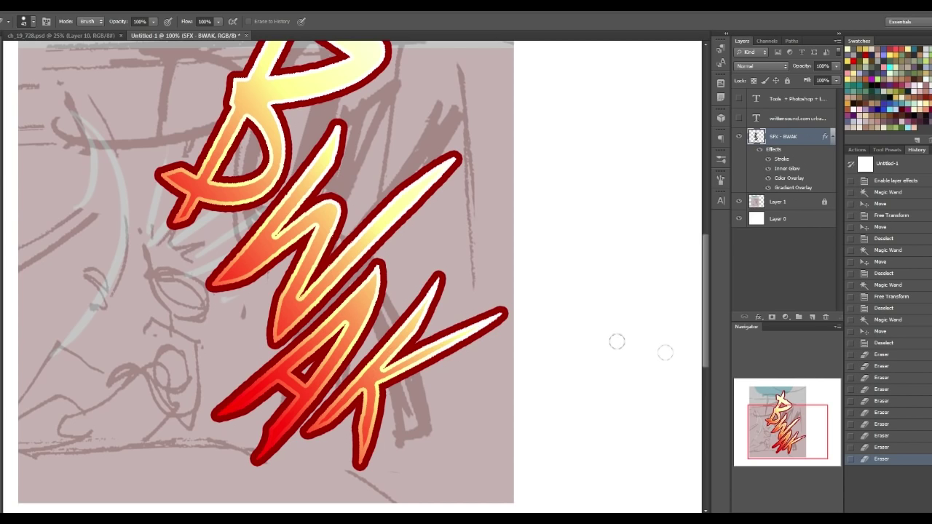
Step: Switch to the Pencil tool and add a new layer above SFX - BWAK, with that layer's effects list collapsed
drag(798, 429, 802, 391)
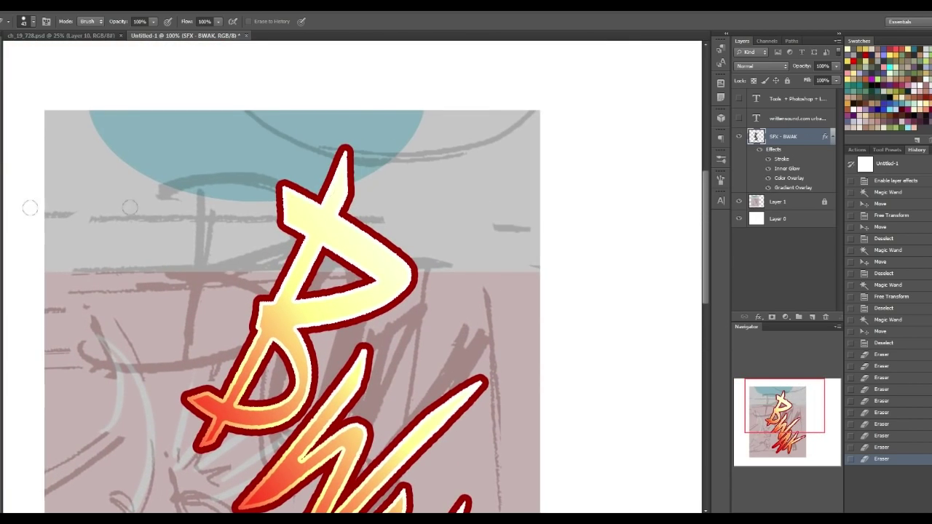
right_click(5, 148)
click(13, 142)
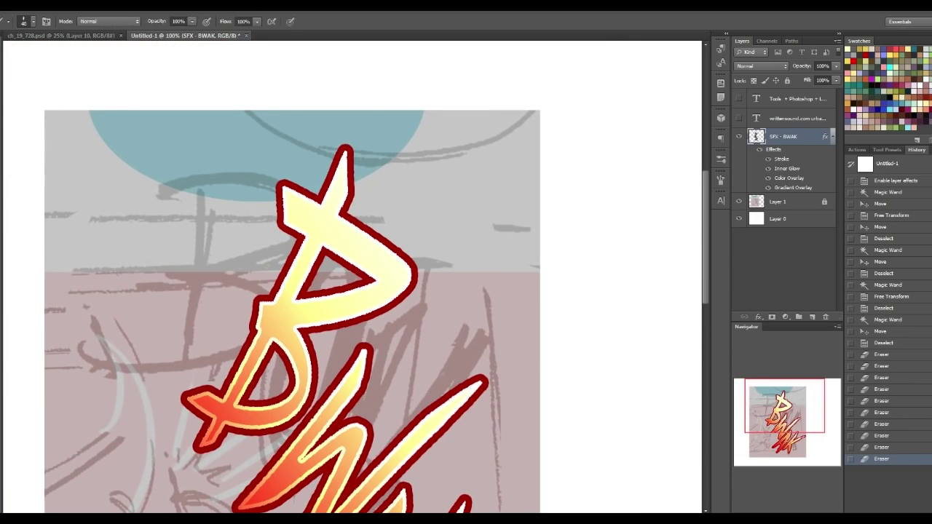
right_click(4, 153)
click(22, 153)
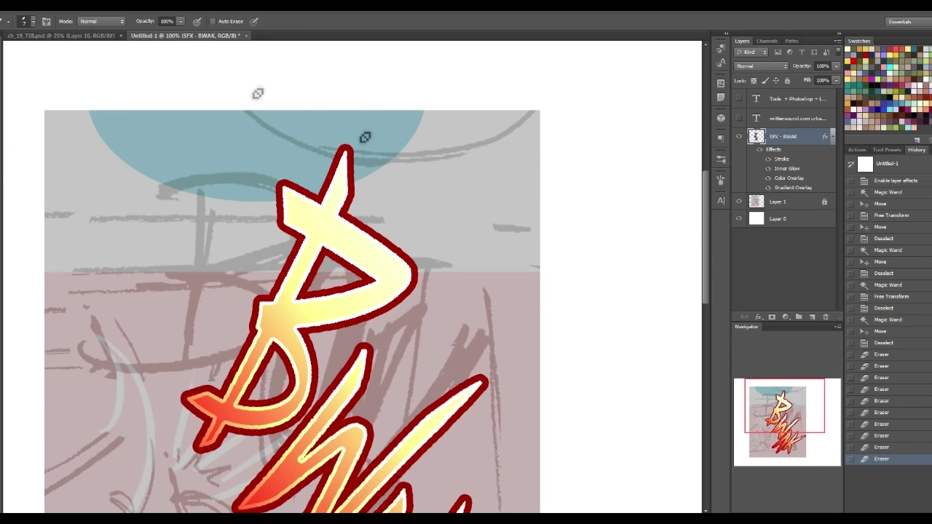
click(833, 136)
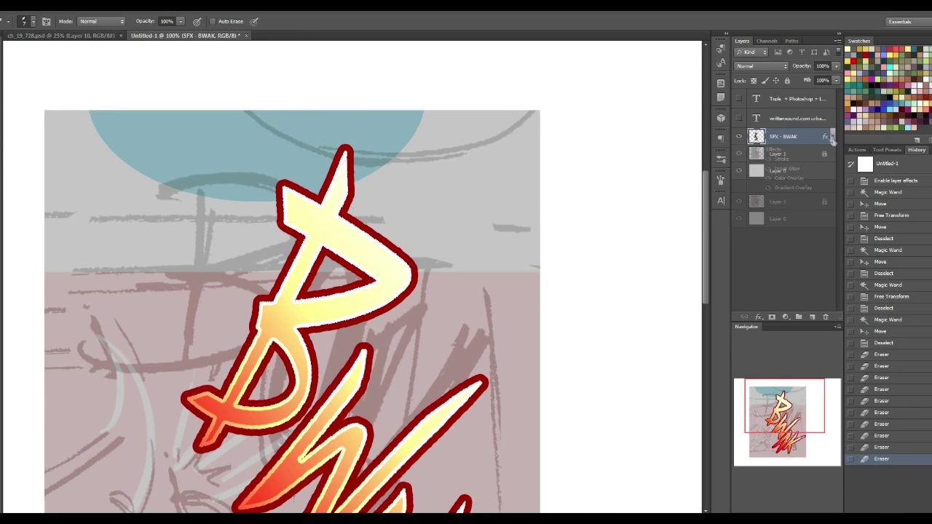
click(813, 318)
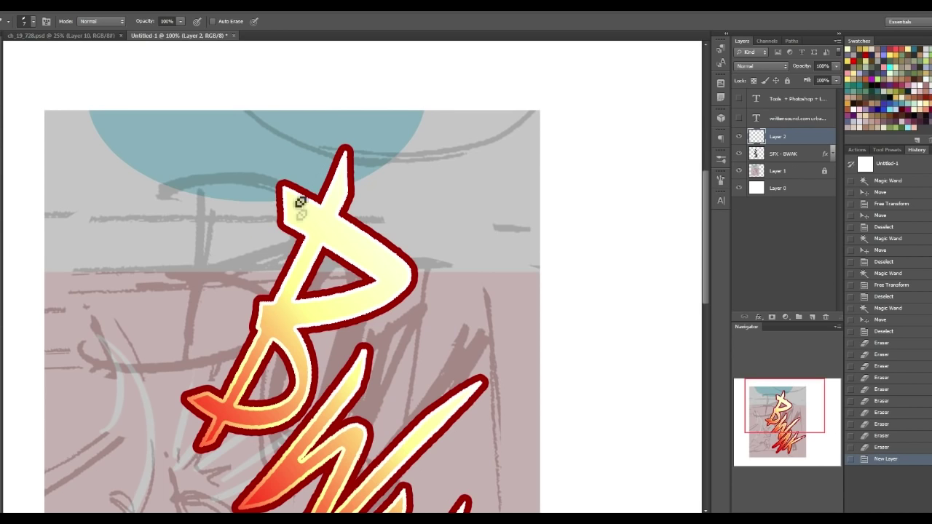
Step: Reset the brush presets to the default set, choose a round brush for the Pencil, and undo a test stroke
click(25, 21)
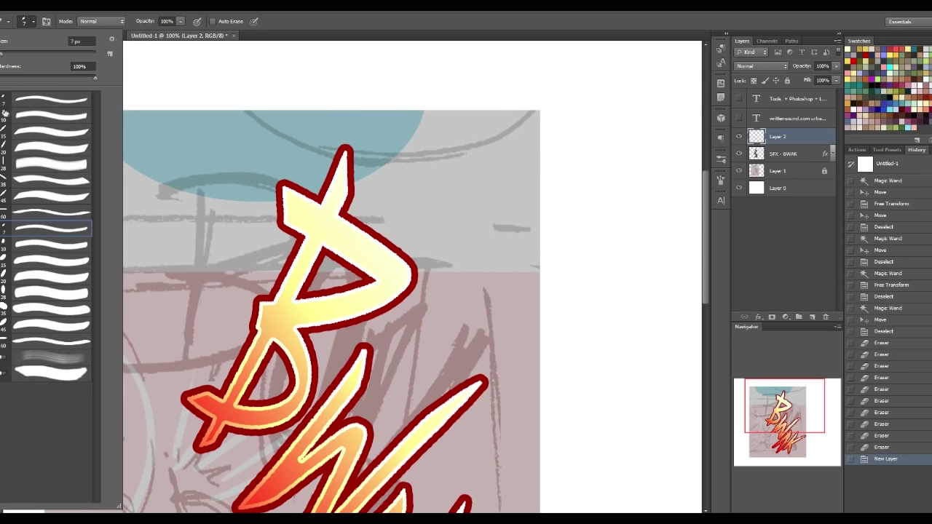
click(56, 98)
click(111, 38)
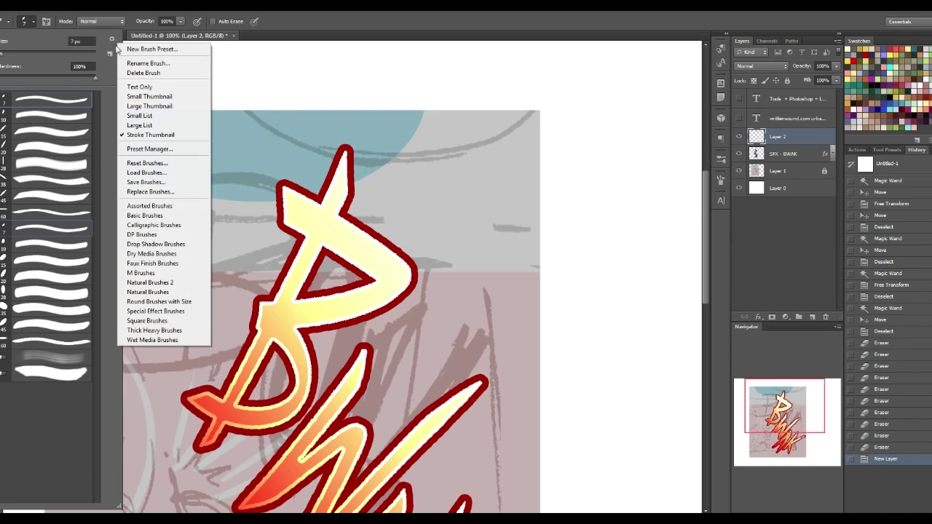
click(165, 163)
click(437, 201)
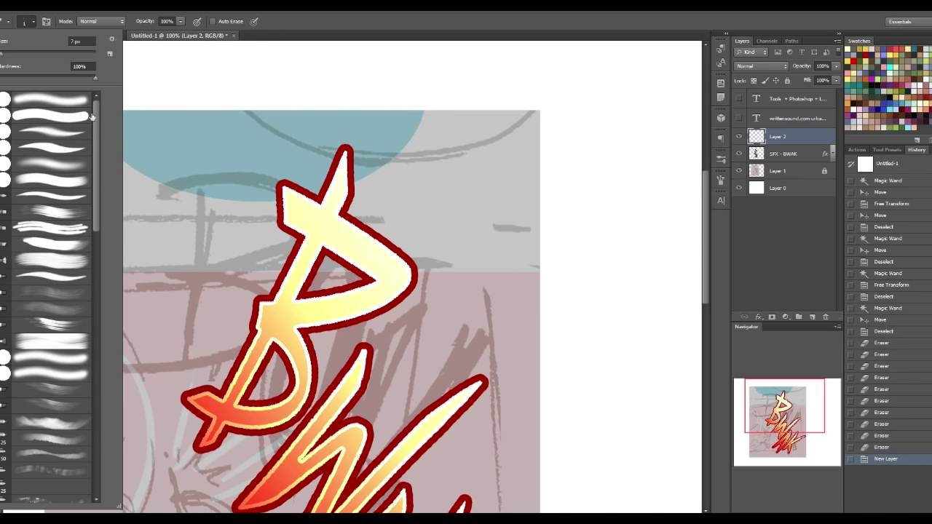
click(75, 141)
click(302, 99)
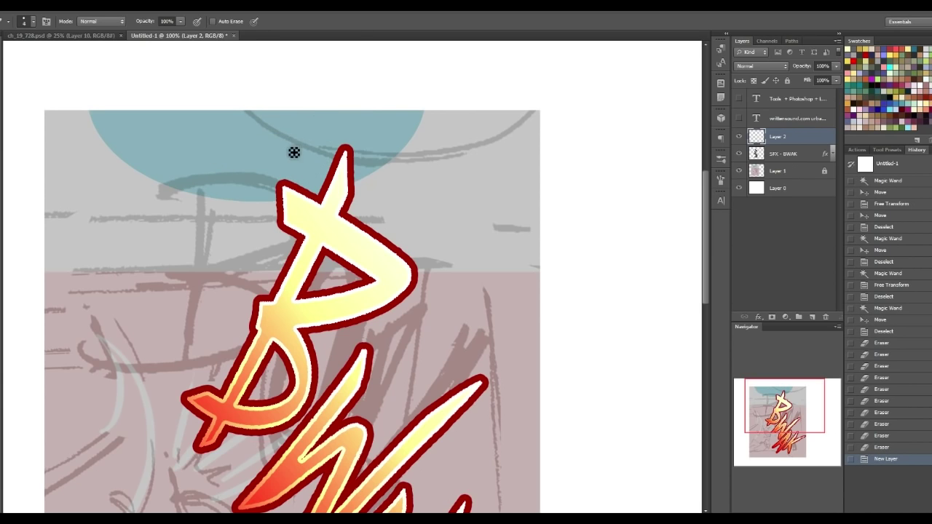
mouse_move(225, 152)
mouse_down()
mouse_move(246, 138)
mouse_move(215, 230)
mouse_up()
key(ctrl+z)
Step: Hide the sketch on Layer 1 and rename the new empty layer "correction"
click(739, 171)
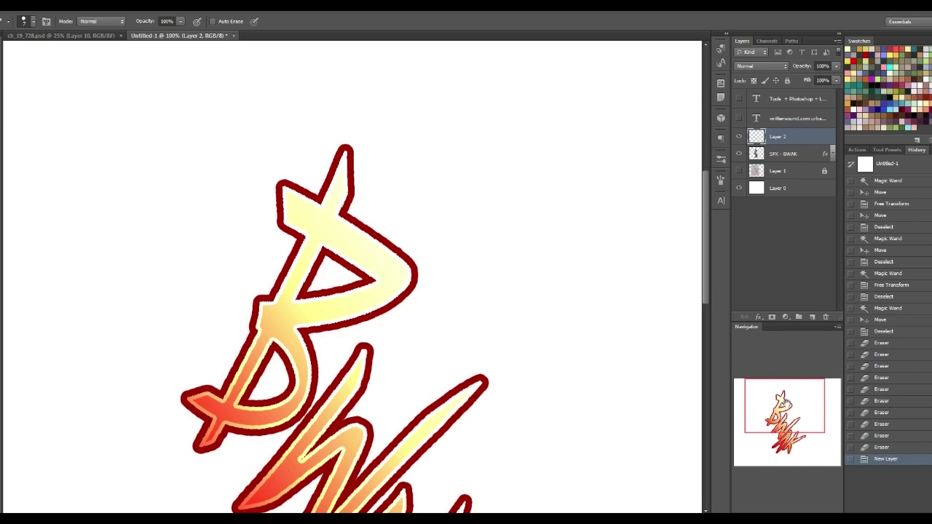
mouse_move(777, 394)
mouse_down()
mouse_move(779, 415)
mouse_move(779, 403)
mouse_up()
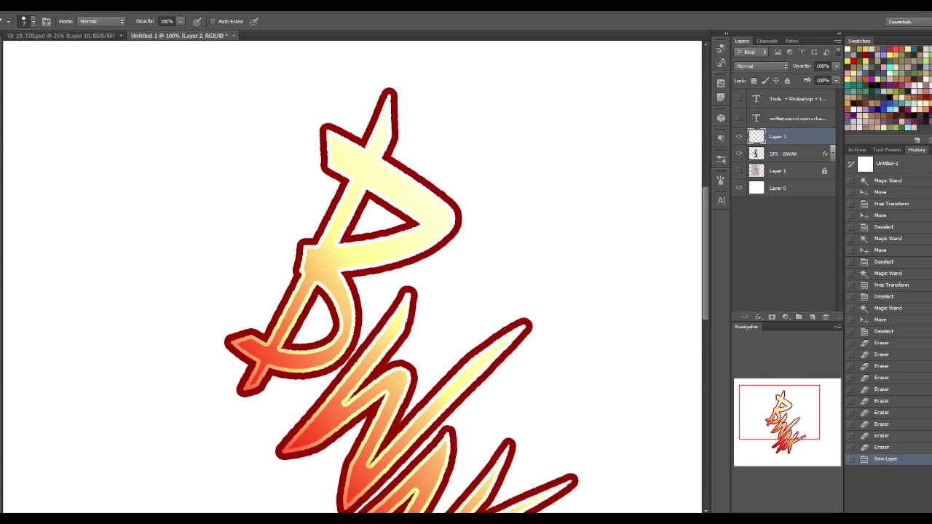
double_click(779, 137)
text(correction)
key(Return)
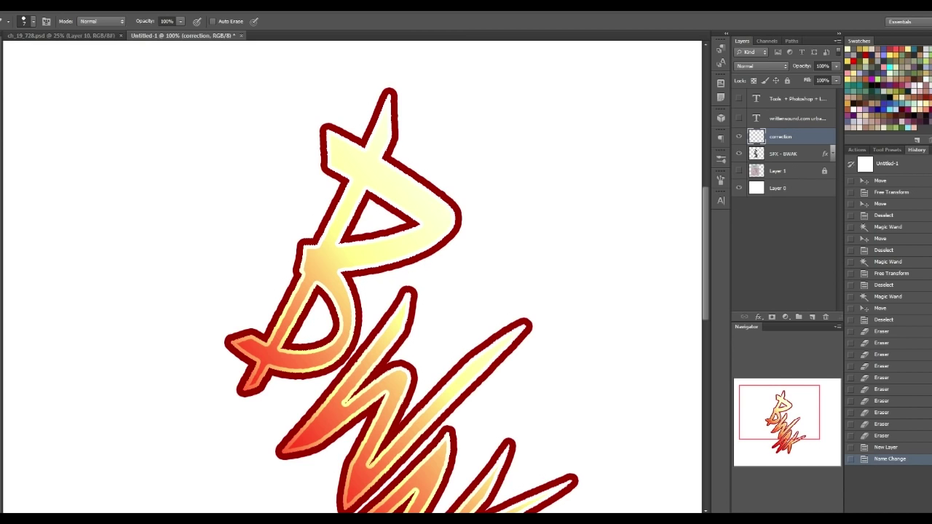
key(ctrl+plus)
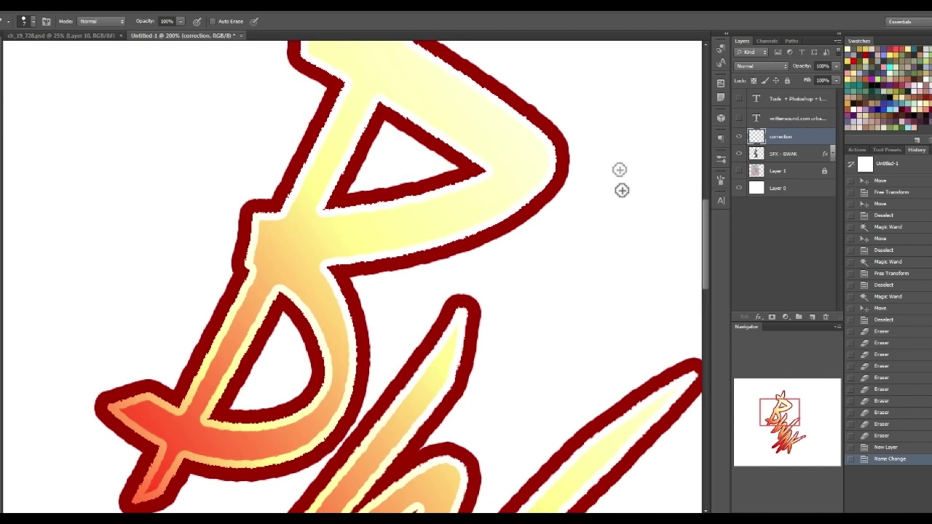
drag(785, 414, 786, 397)
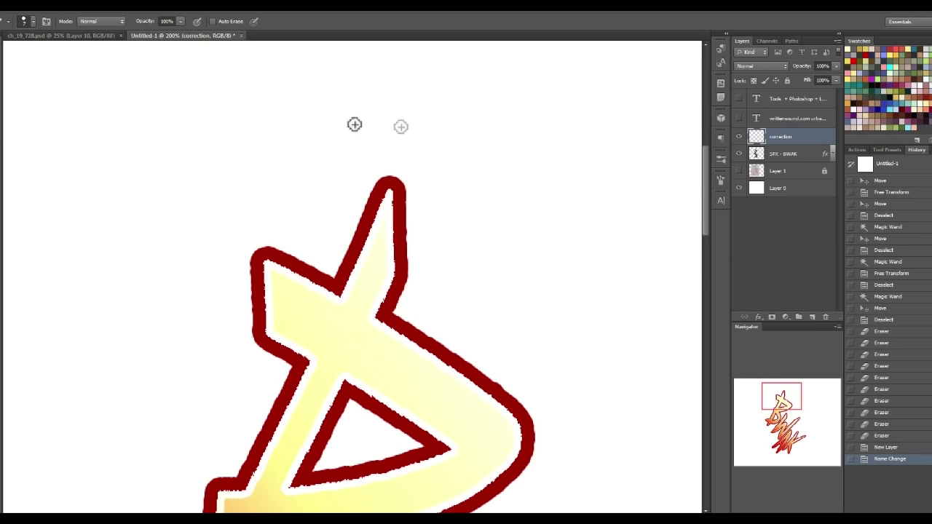
Step: Reduce the Pencil to 3 px and draw a sharp, filled dark red point on top of the B's stem
key(bracketleft)
key(bracketleft)
key(bracketleft)
key(bracketleft)
drag(378, 195, 398, 152)
key(ctrl+z)
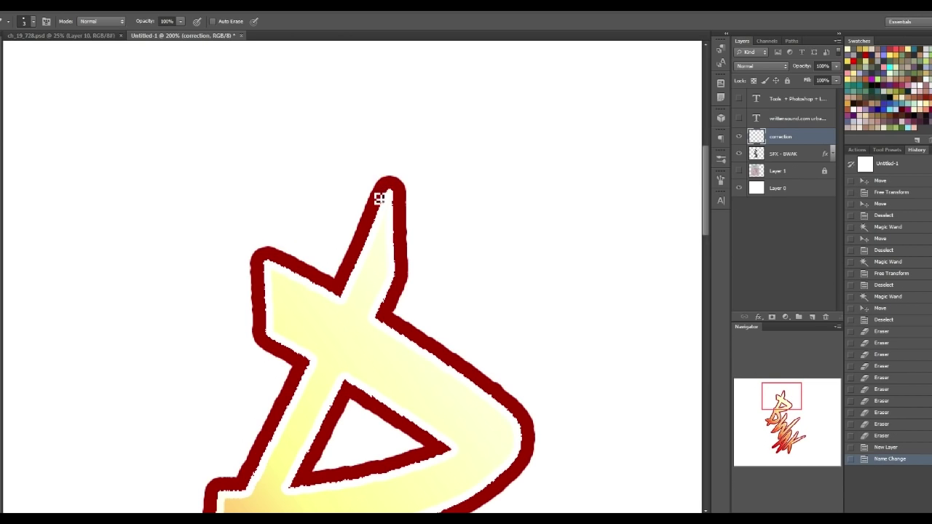
mouse_move(379, 197)
mouse_down()
mouse_move(405, 148)
mouse_move(406, 244)
mouse_up()
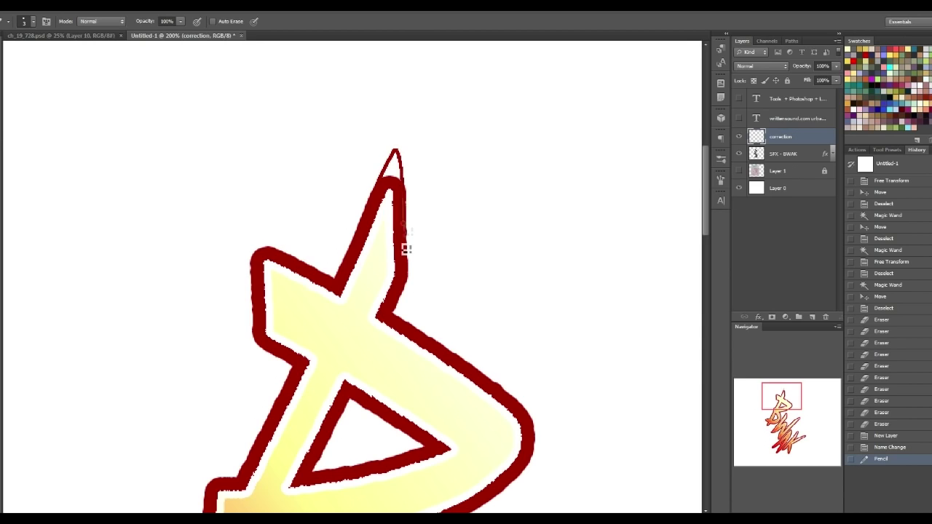
mouse_move(400, 152)
mouse_down()
mouse_move(412, 222)
mouse_move(400, 159)
mouse_move(385, 194)
mouse_move(399, 159)
mouse_move(401, 188)
mouse_move(399, 158)
mouse_move(407, 195)
mouse_move(388, 180)
mouse_up()
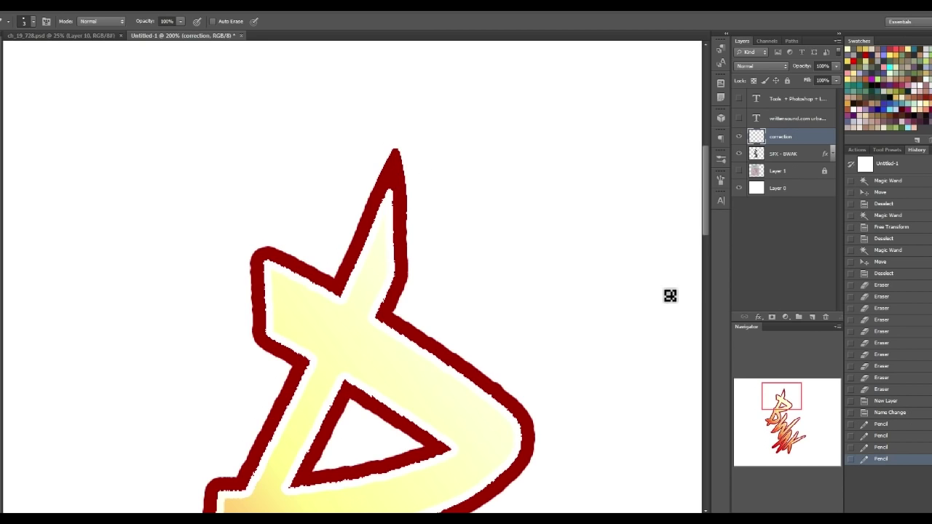
Step: Sharpen the two rounded left corners of the B's upper stroke by filling them out in dark red
drag(795, 408, 796, 410)
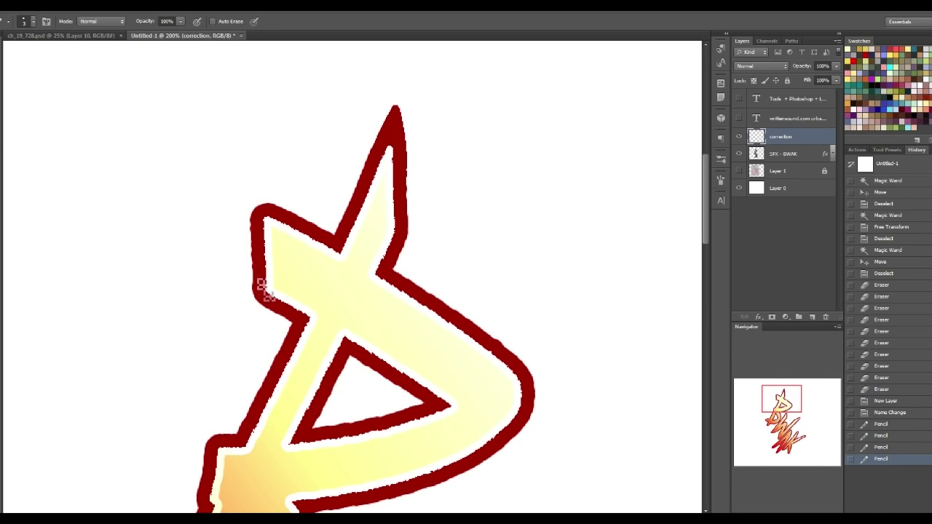
mouse_move(251, 201)
mouse_down()
mouse_move(260, 240)
mouse_move(266, 211)
mouse_move(257, 225)
mouse_move(256, 201)
mouse_move(302, 221)
mouse_up()
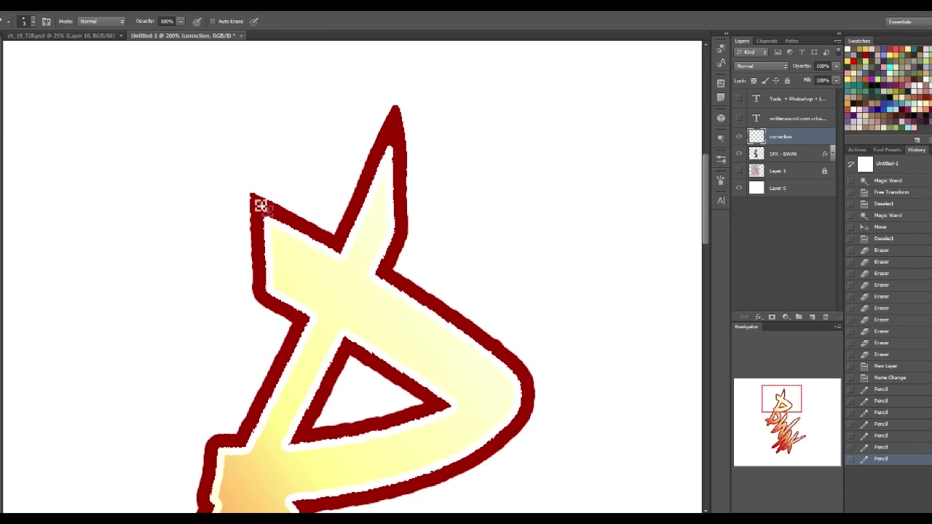
drag(260, 202, 275, 217)
mouse_move(259, 290)
mouse_down()
mouse_move(260, 309)
mouse_move(297, 325)
mouse_move(264, 304)
mouse_move(285, 318)
mouse_up()
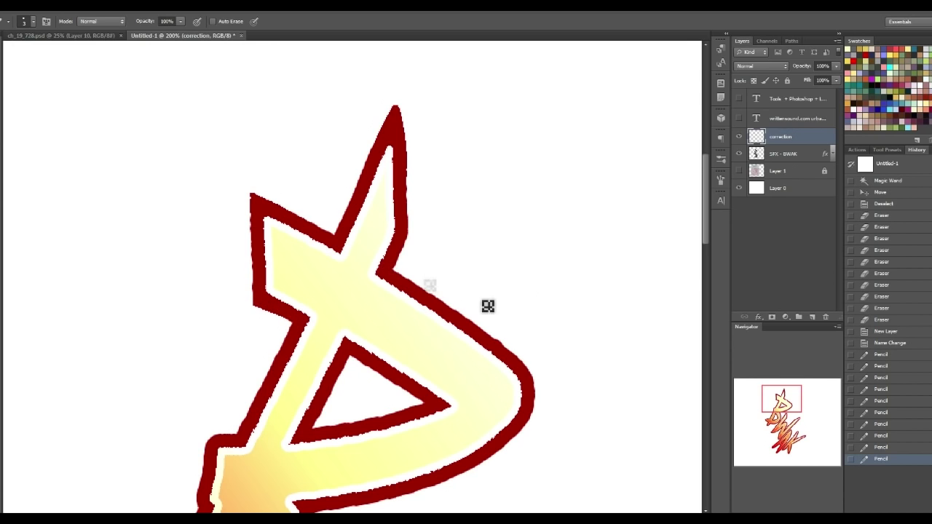
Step: Draw dark red outlines along both edges of the B's upper stroke where it crosses the stem
drag(791, 396, 756, 403)
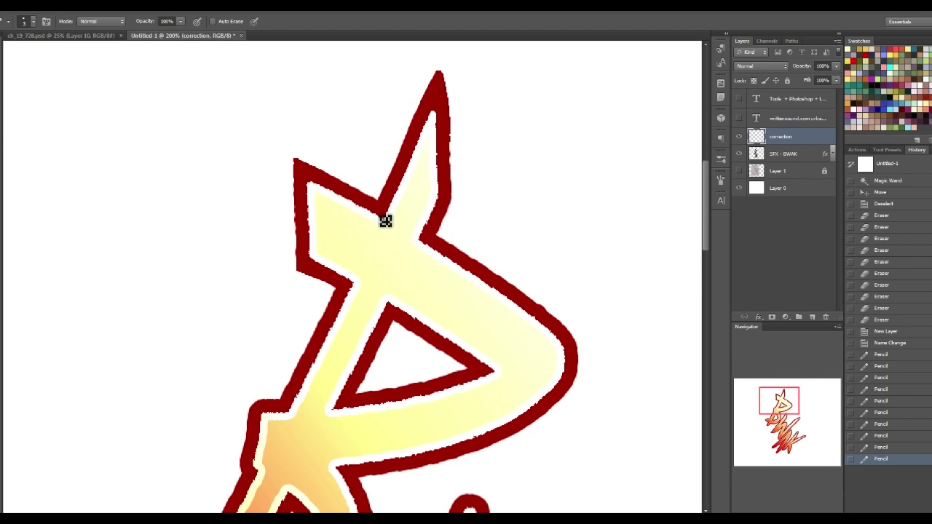
drag(387, 220, 459, 260)
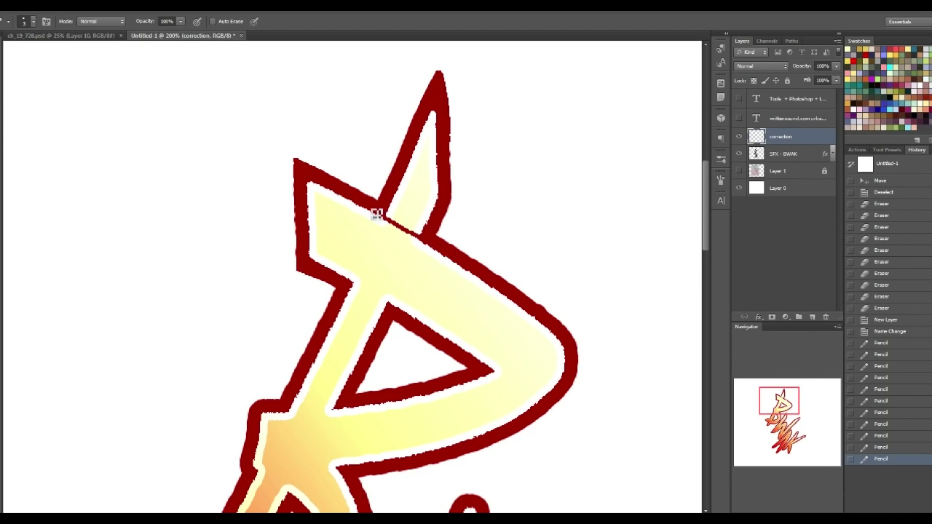
mouse_move(411, 234)
mouse_down()
mouse_move(382, 215)
mouse_move(444, 254)
mouse_up()
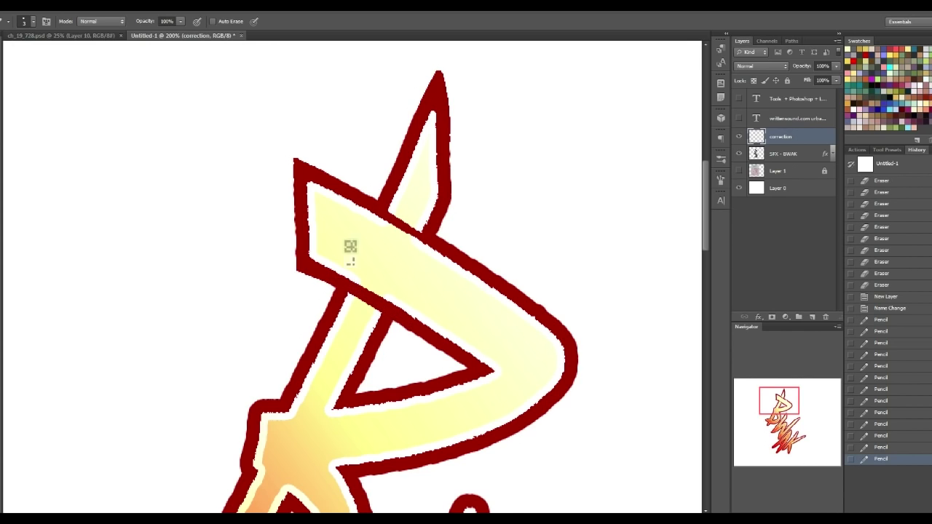
mouse_move(775, 403)
mouse_down()
mouse_move(764, 406)
mouse_move(779, 407)
mouse_up()
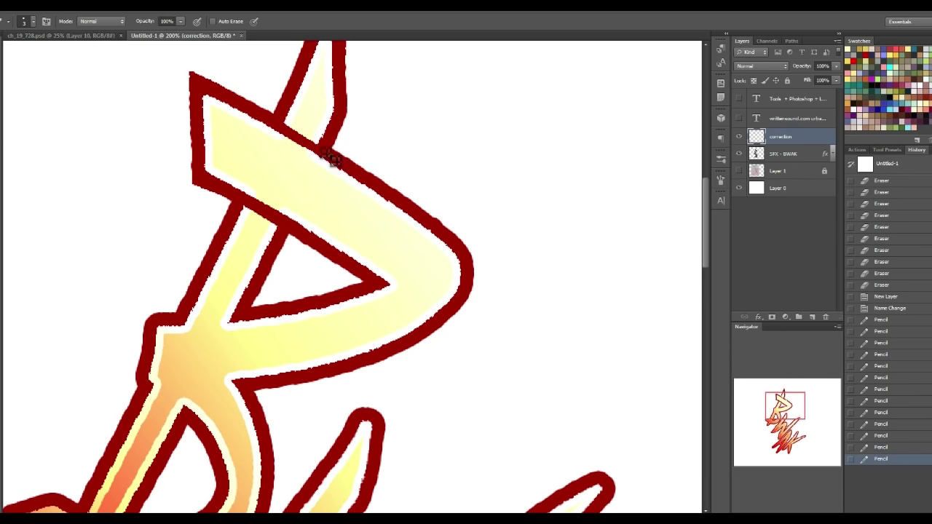
mouse_move(343, 163)
mouse_down()
mouse_move(284, 127)
mouse_move(345, 160)
mouse_up()
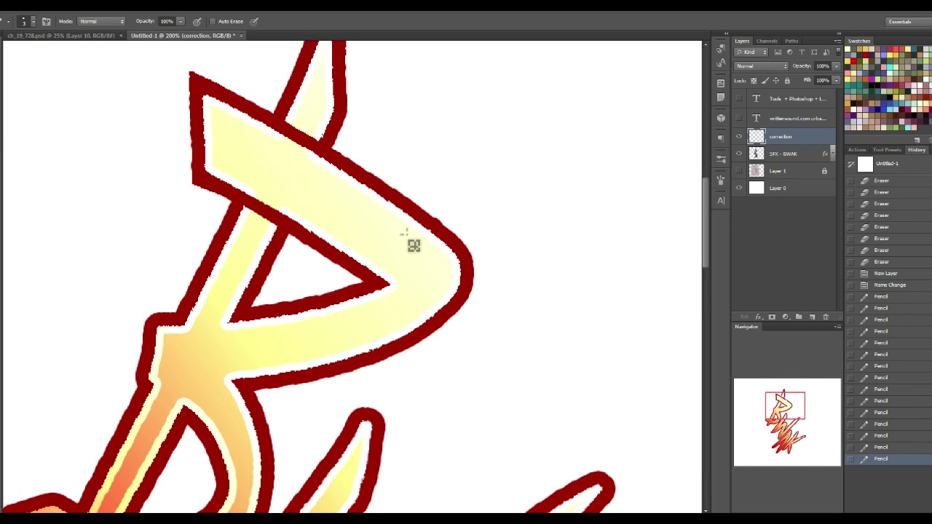
Step: Enlarge the Pencil to 10 px and draw straight dark red outlines along both sides of the B's stem through its middle junction
drag(801, 398, 791, 405)
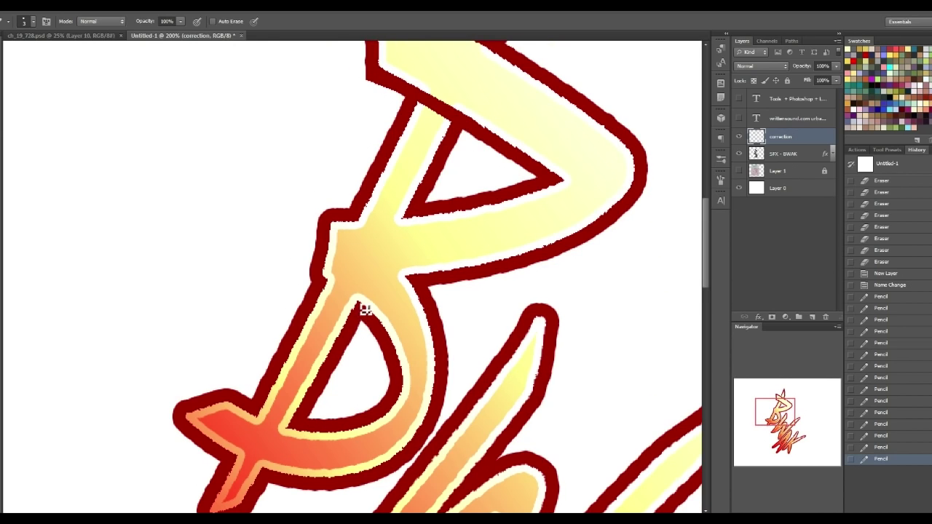
key(])
key(])
key(])
key(])
key(])
click(423, 198)
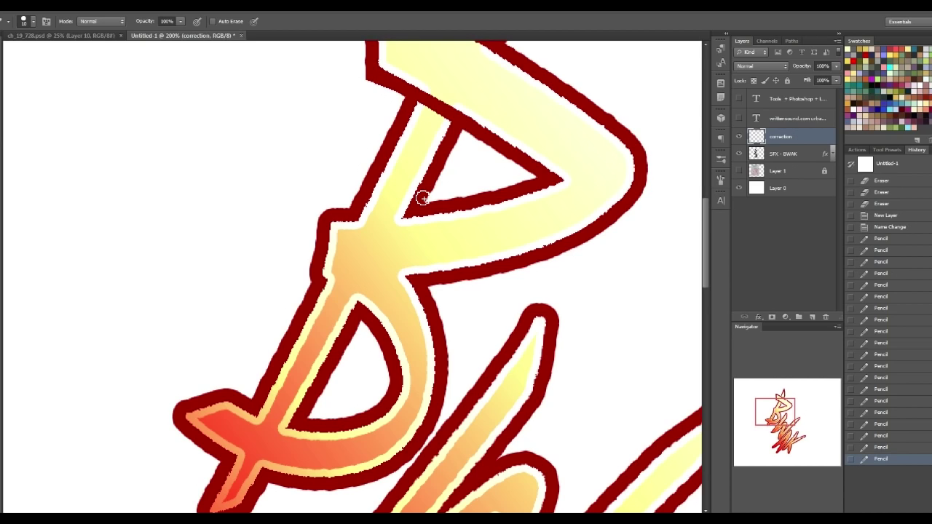
shift+click(352, 325)
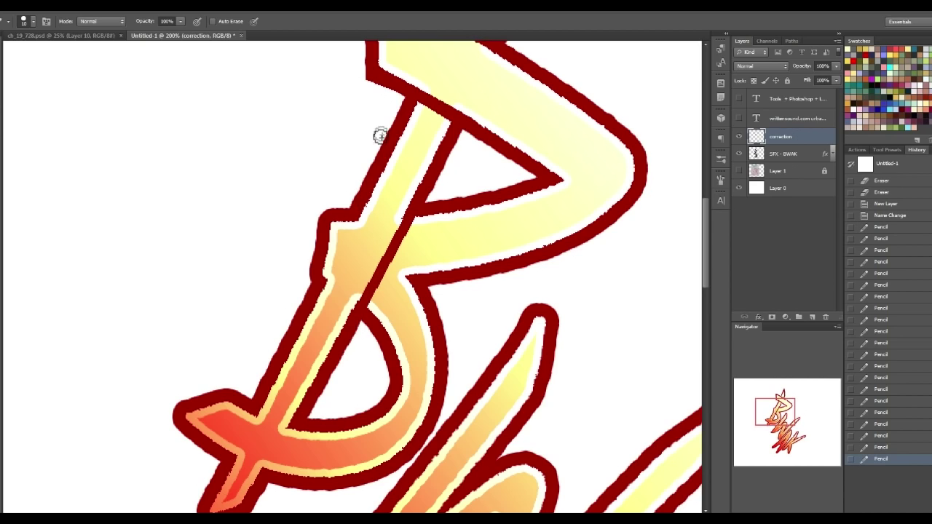
click(411, 104)
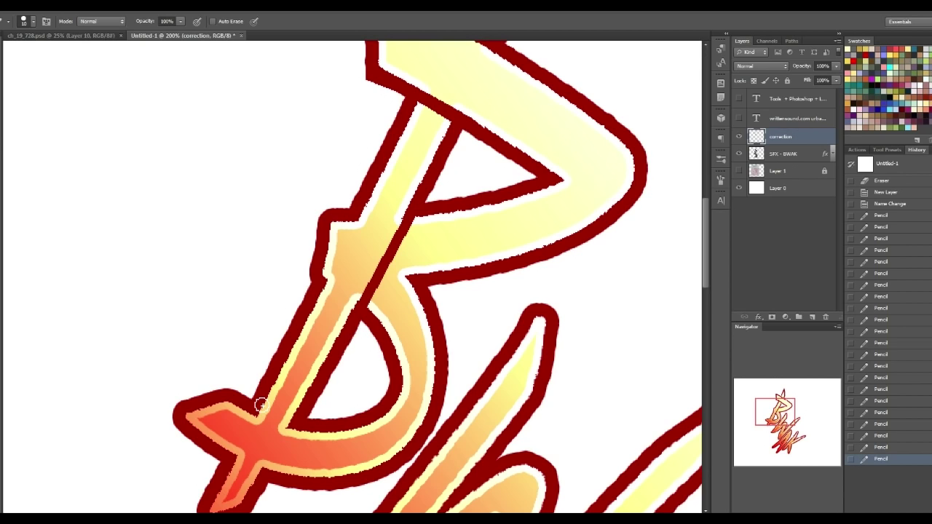
drag(326, 276, 343, 224)
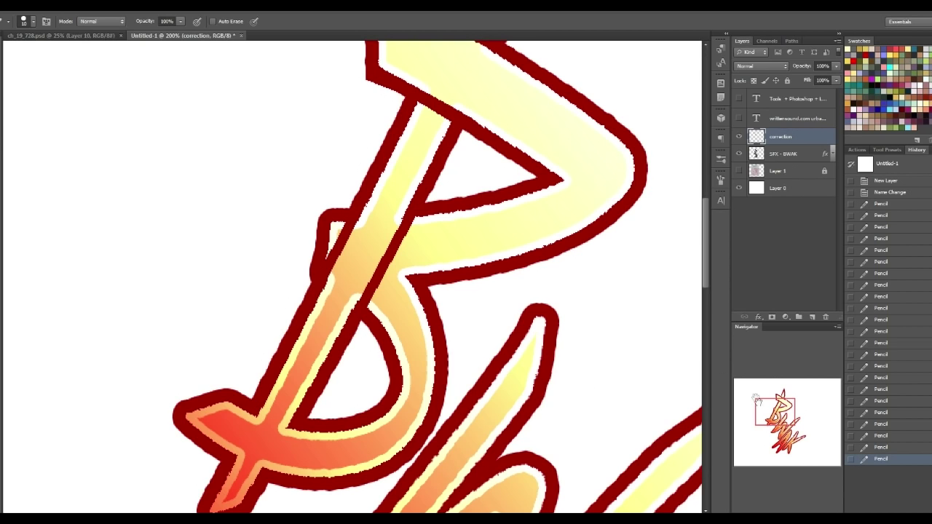
Step: Draw dark red outlines along both edges of the B's lower stroke where it crosses the foot of the stem
drag(784, 411, 780, 419)
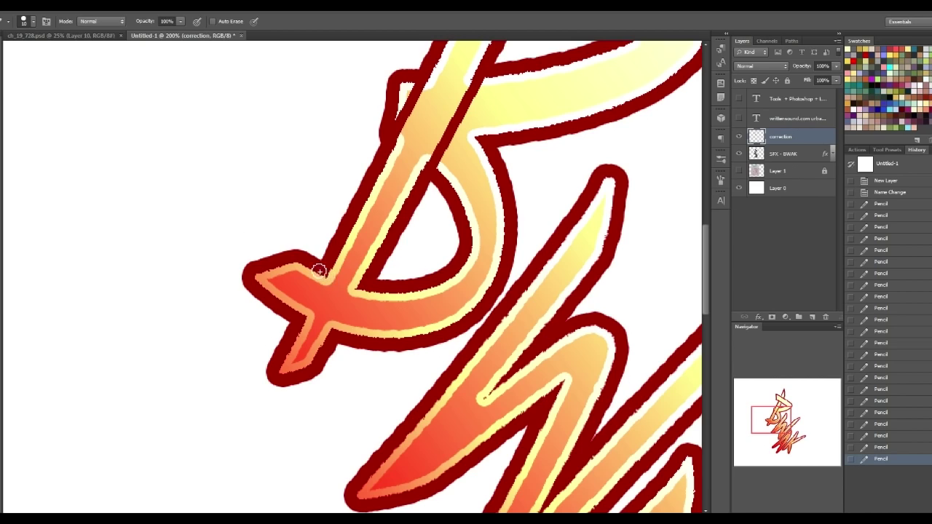
mouse_move(321, 271)
mouse_down()
mouse_move(392, 289)
mouse_move(315, 265)
mouse_move(388, 289)
mouse_move(376, 272)
mouse_move(316, 267)
mouse_move(336, 281)
mouse_move(392, 287)
mouse_move(320, 265)
mouse_move(376, 288)
mouse_move(329, 270)
mouse_up()
drag(308, 318, 334, 330)
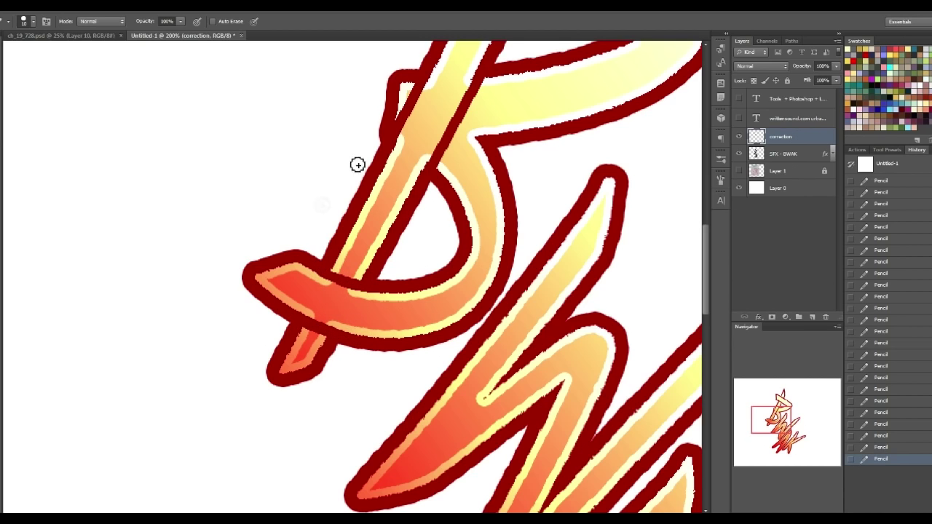
Step: Compare the B with the correction layer hidden and shown
click(782, 407)
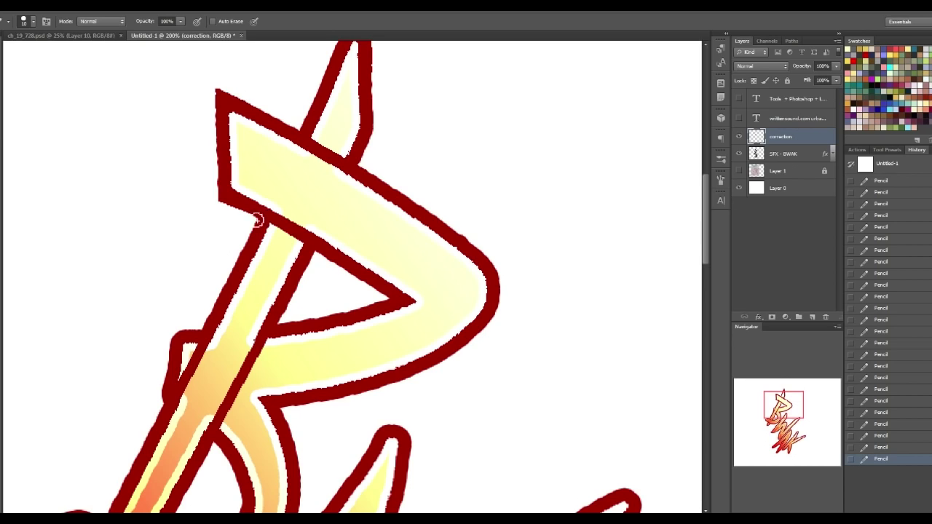
click(739, 136)
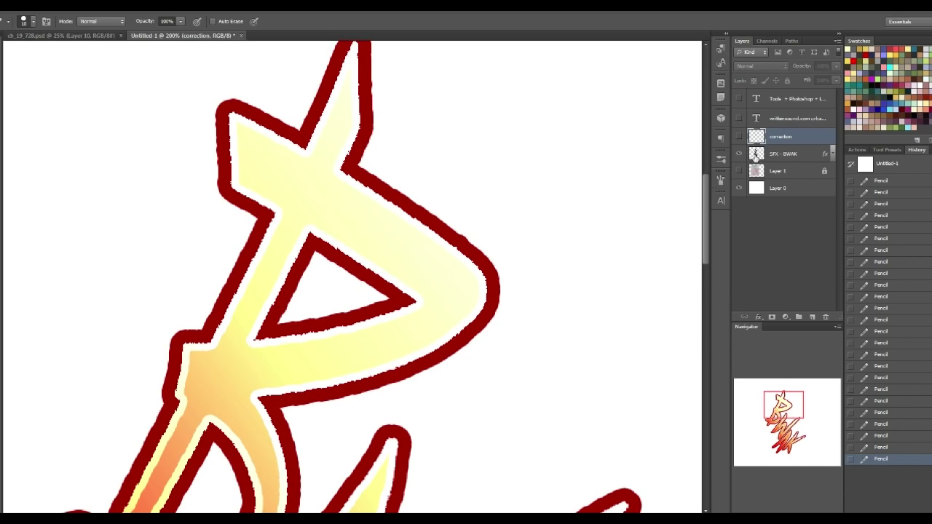
click(739, 136)
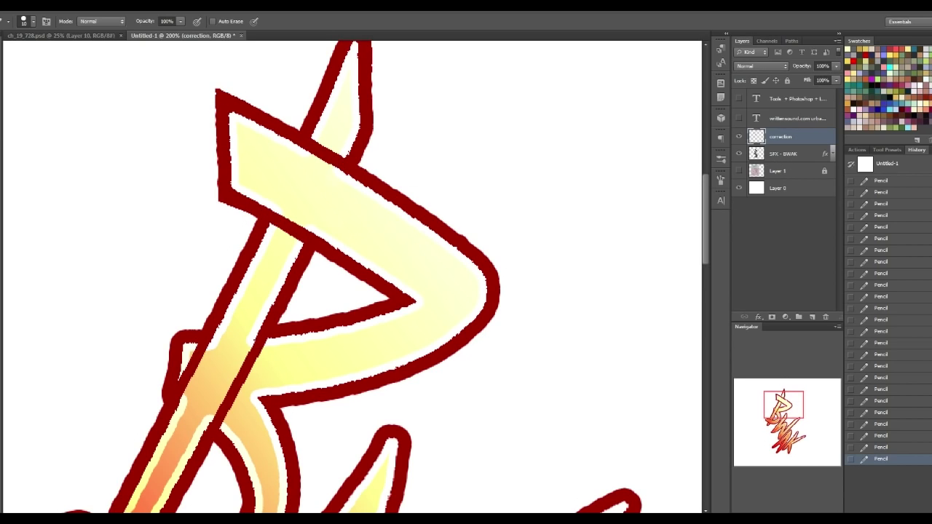
Step: Hide the correction layer, expand the effects of SFX - BWAK, and select that layer for use with the Eraser
click(739, 136)
click(834, 154)
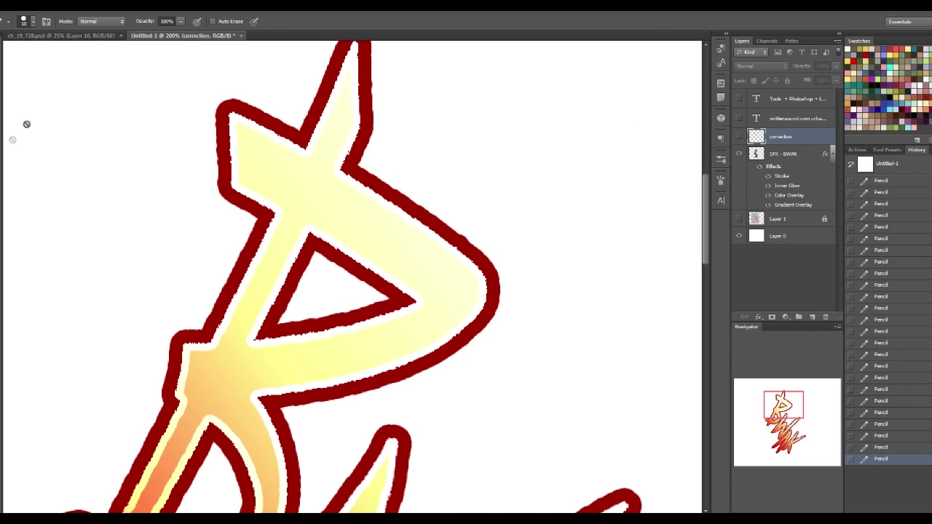
key(e)
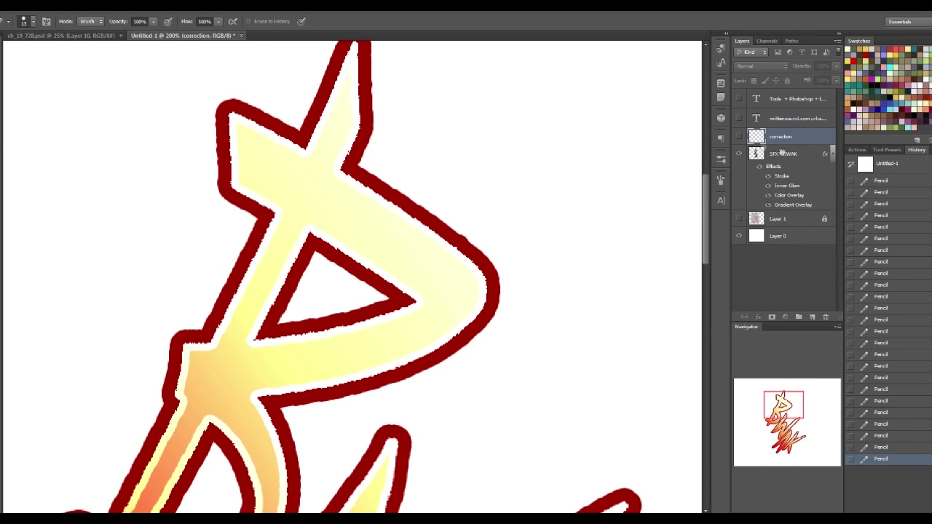
click(783, 153)
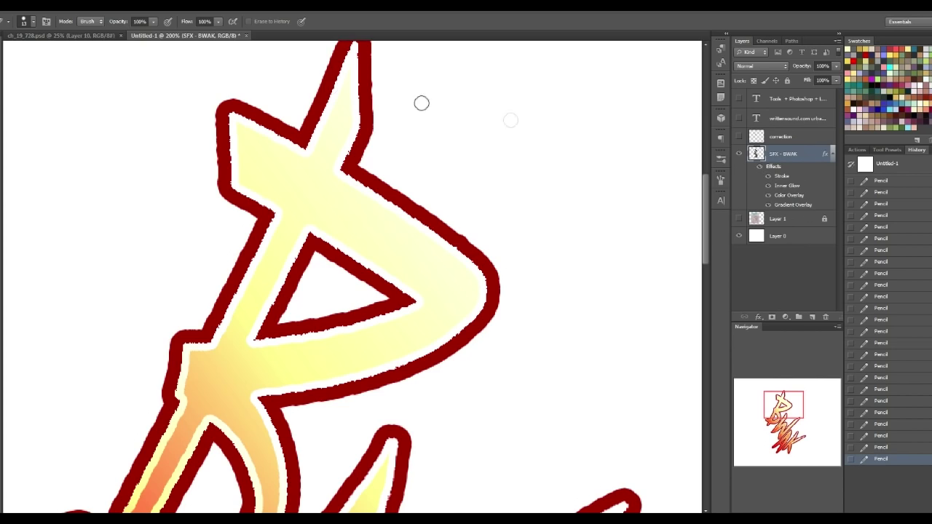
Step: Set the Eraser to Pencil mode and erase a thin line separating the stem's tip from the B's upper stroke
mouse_move(310, 145)
mouse_down()
mouse_move(363, 178)
mouse_move(293, 134)
mouse_move(372, 180)
mouse_up()
key(ctrl+z)
click(88, 21)
click(98, 41)
mouse_move(304, 140)
mouse_down()
mouse_move(375, 181)
mouse_move(288, 132)
mouse_move(381, 182)
mouse_up()
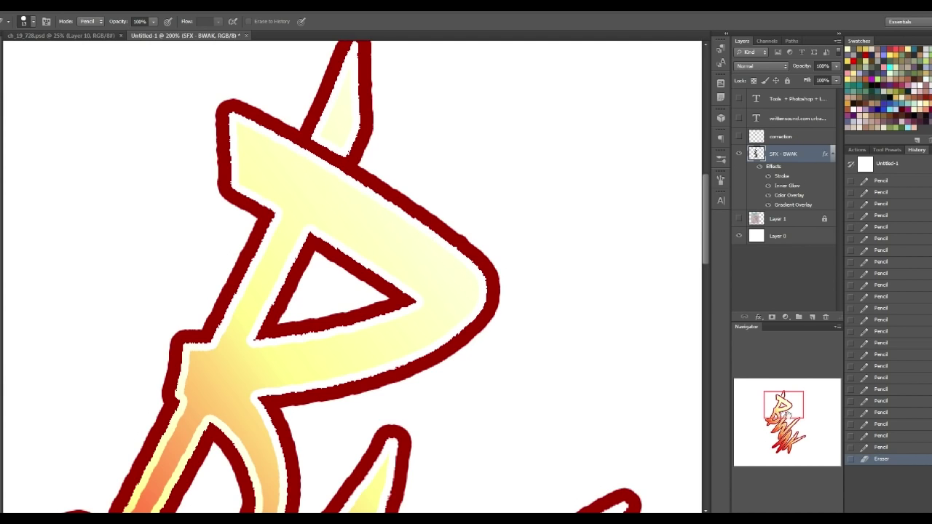
Step: Try erasing thin lines across the stem above and below the B's middle junction, and roll both erasures back in the history
drag(777, 412, 771, 421)
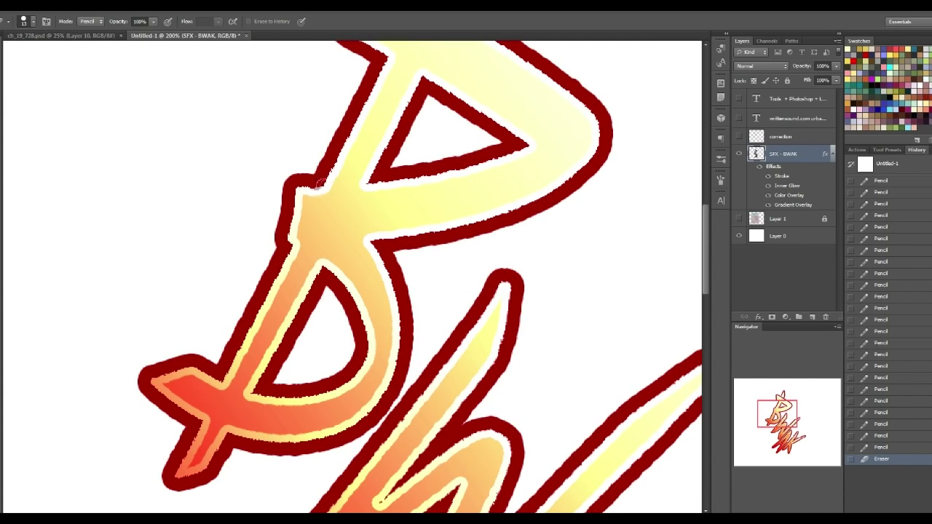
drag(316, 185, 379, 172)
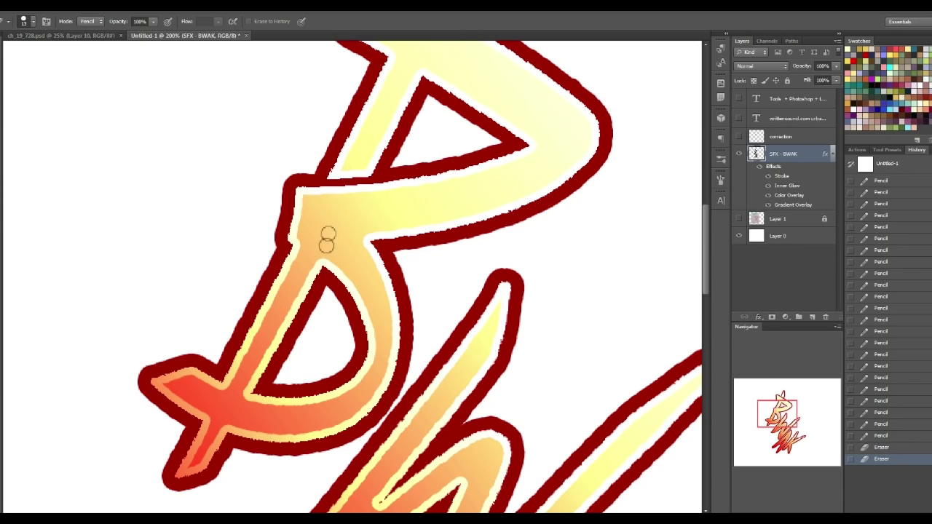
drag(281, 243, 345, 299)
key(ctrl+z)
drag(283, 246, 346, 294)
key(ctrl+z)
drag(285, 245, 344, 295)
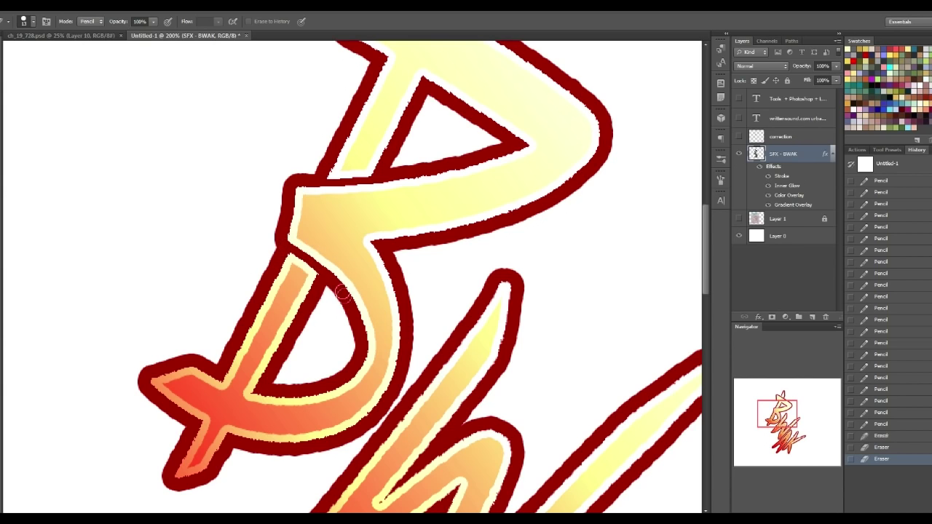
drag(780, 409, 782, 404)
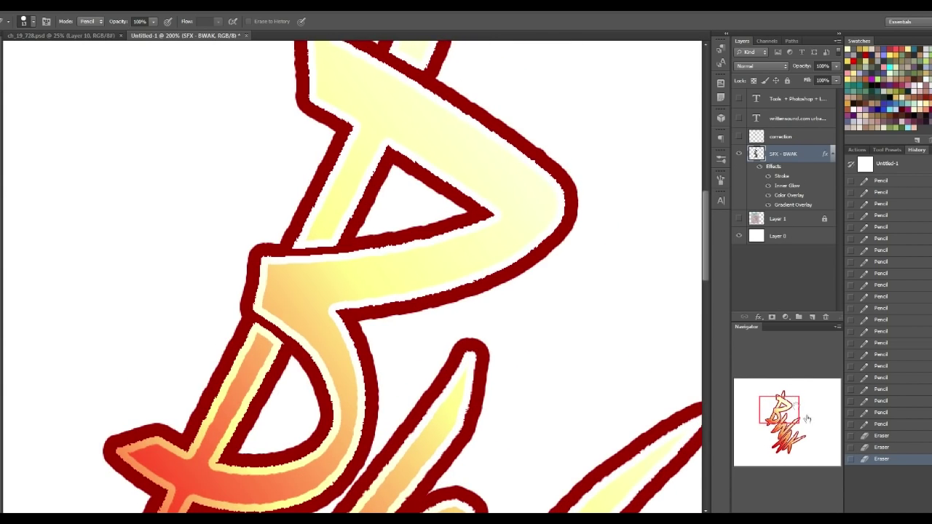
click(883, 447)
click(883, 436)
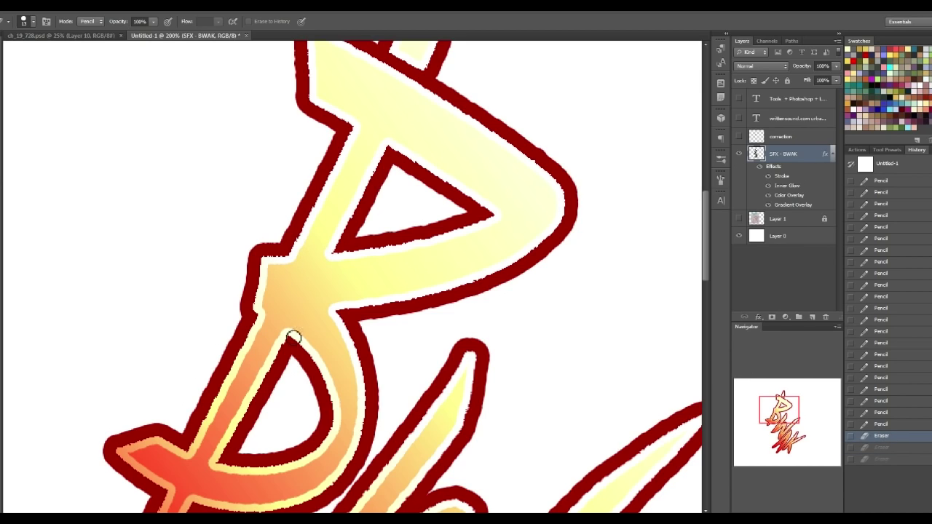
Step: Try erasing a line along the stem's right edge between the B's two counters, and undo it
mouse_move(291, 346)
mouse_down()
mouse_move(353, 252)
mouse_move(245, 394)
mouse_up()
key(ctrl+z)
key(ctrl+z)
drag(342, 247, 266, 369)
key(ctrl+z)
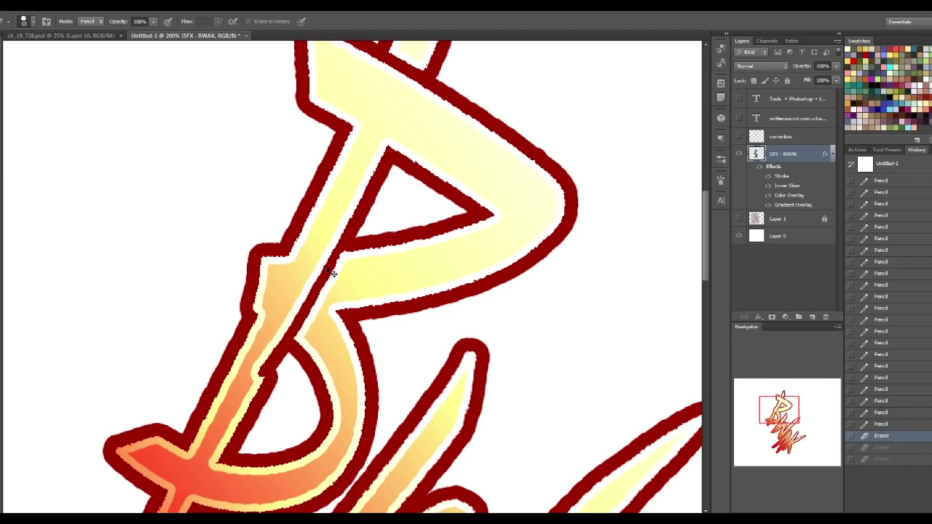
key(ctrl+z)
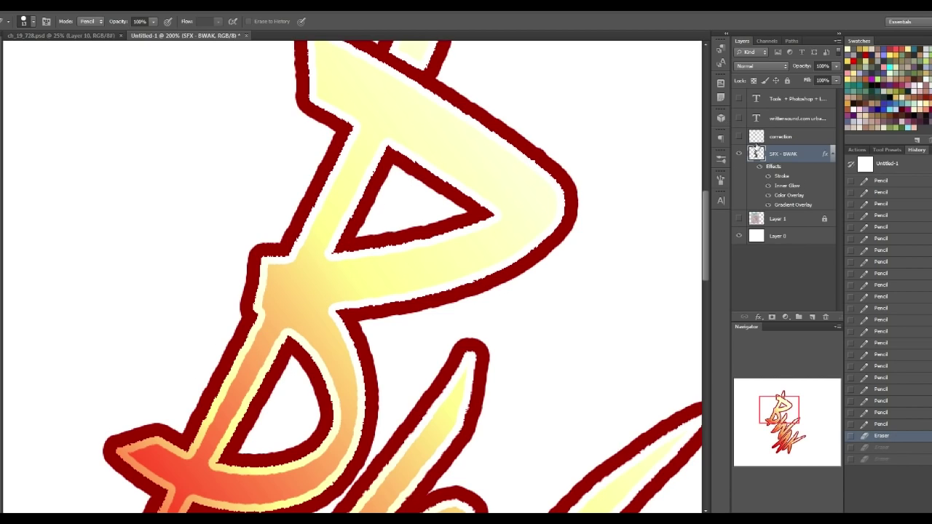
Step: Create a layer group named KEEPS above SFX - BWAK and delete it again
click(798, 317)
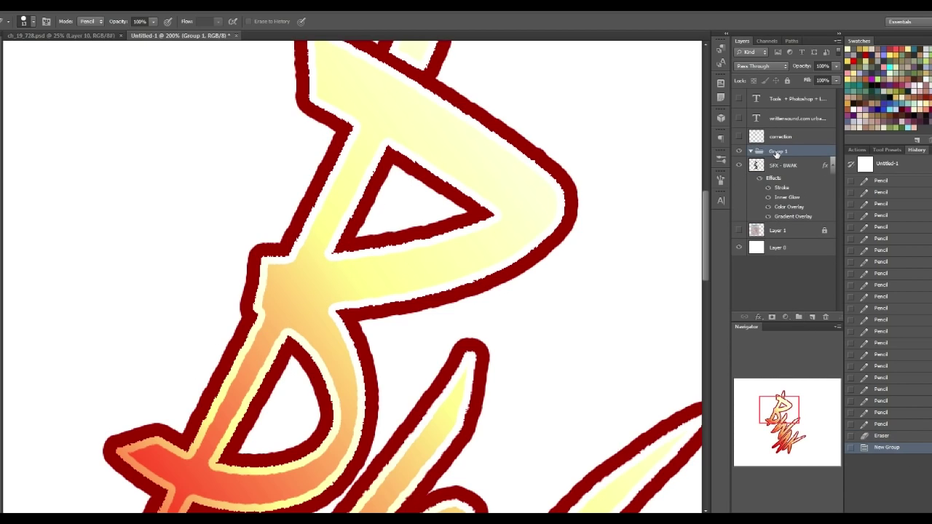
double_click(776, 151)
text(KEEPS)
key(Return)
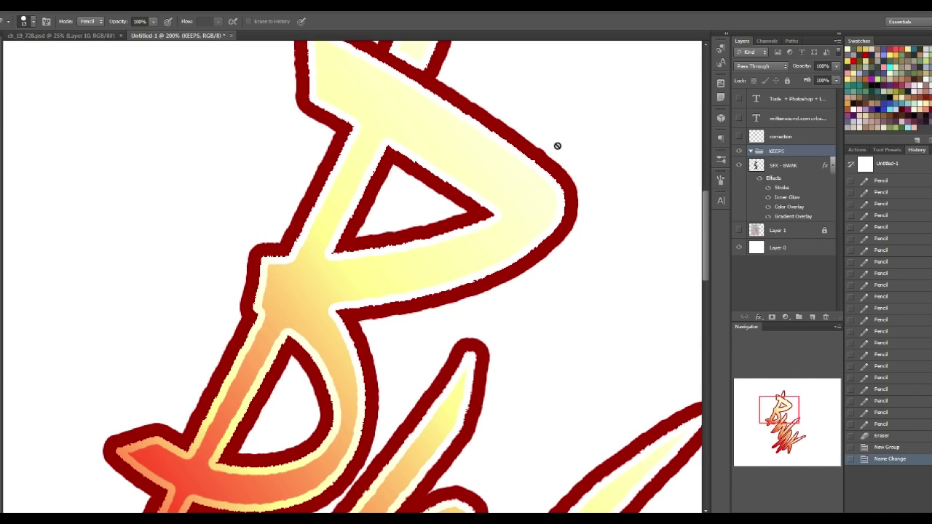
drag(809, 154, 826, 317)
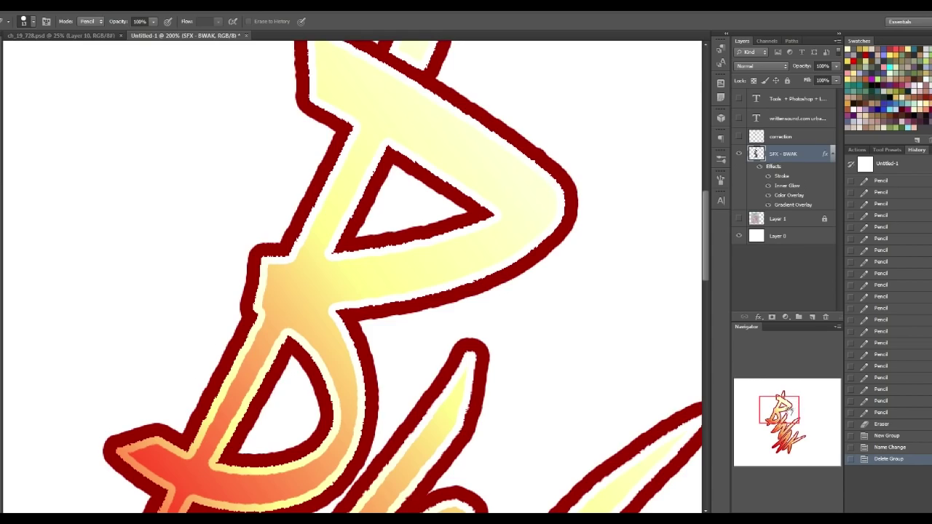
Step: Select the connected B shape on the SFX - BWAK layer with the Magic Wand and move it down-left, away from its stem tip
drag(785, 410, 789, 425)
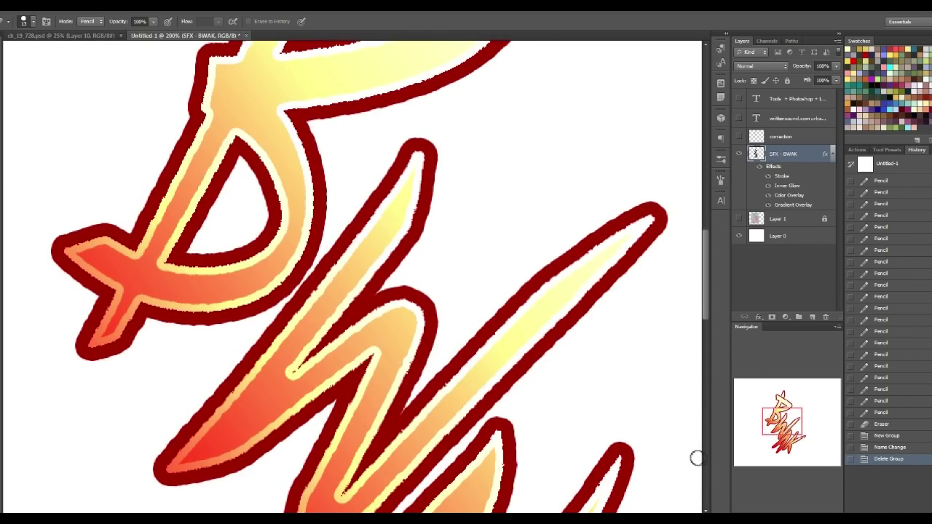
key(ctrl+minus)
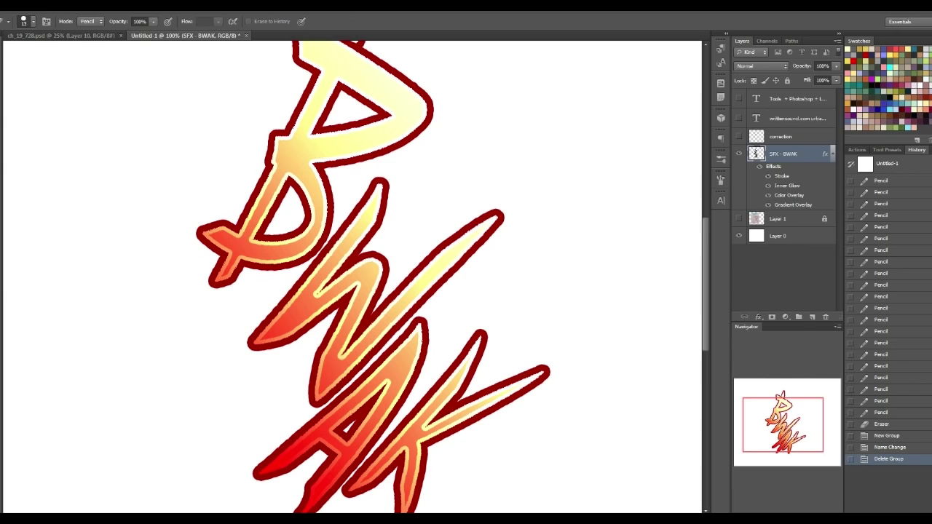
key(w)
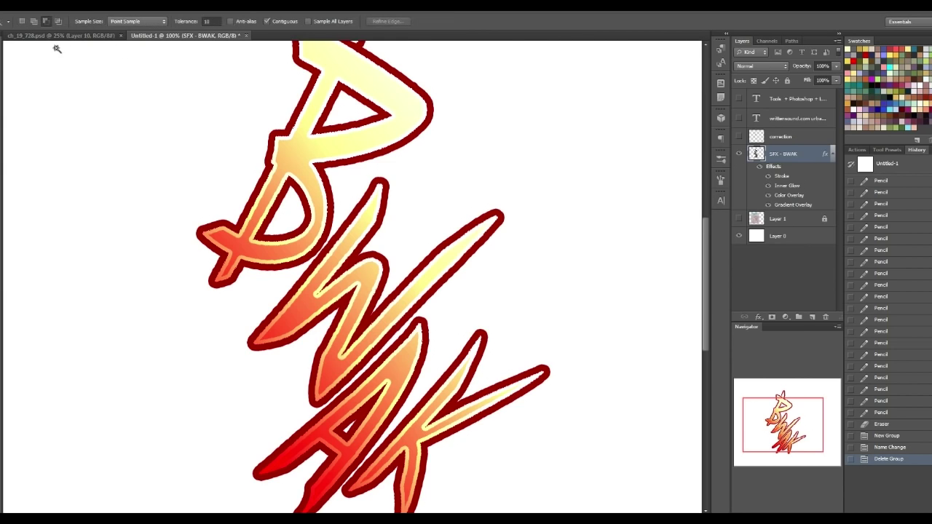
click(399, 110)
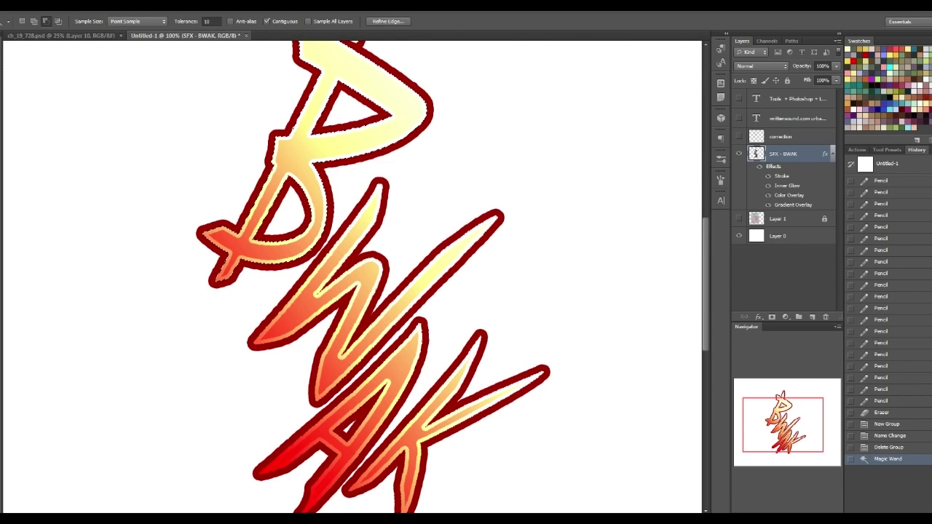
key(v)
mouse_move(369, 164)
mouse_down()
mouse_move(399, 205)
mouse_move(485, 279)
mouse_move(255, 158)
mouse_move(311, 155)
mouse_move(318, 177)
mouse_move(356, 177)
mouse_up()
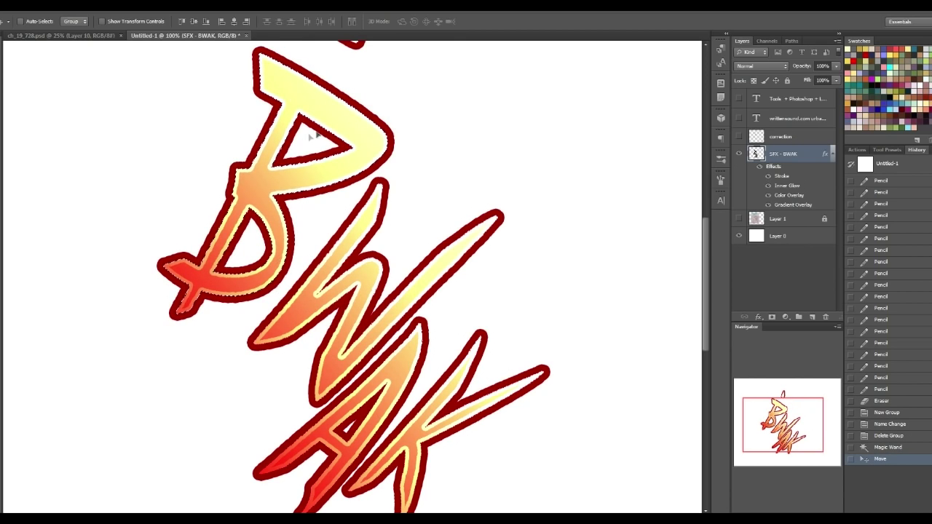
Step: Cut the selected B out of SFX - BWAK onto its own layer with Layer Via Cut
right_click(312, 176)
key(Escape)
key(l)
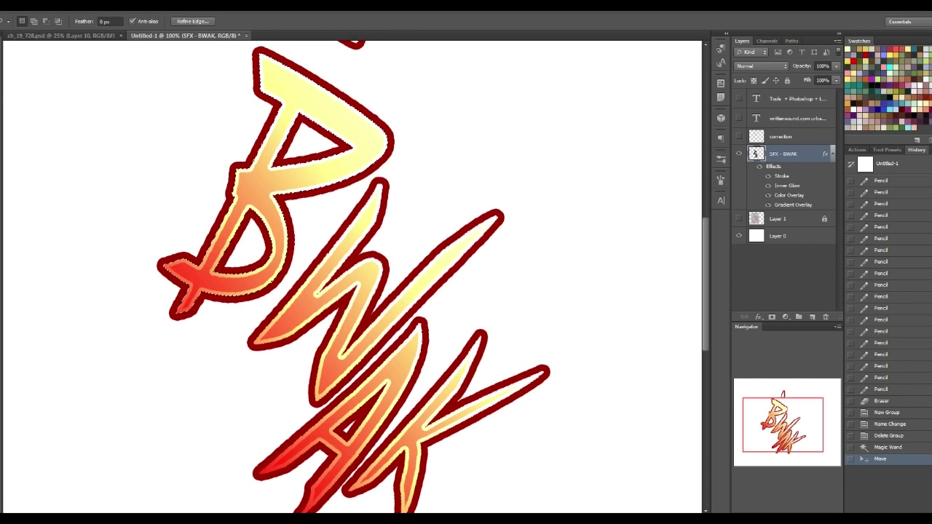
key(w)
right_click(276, 155)
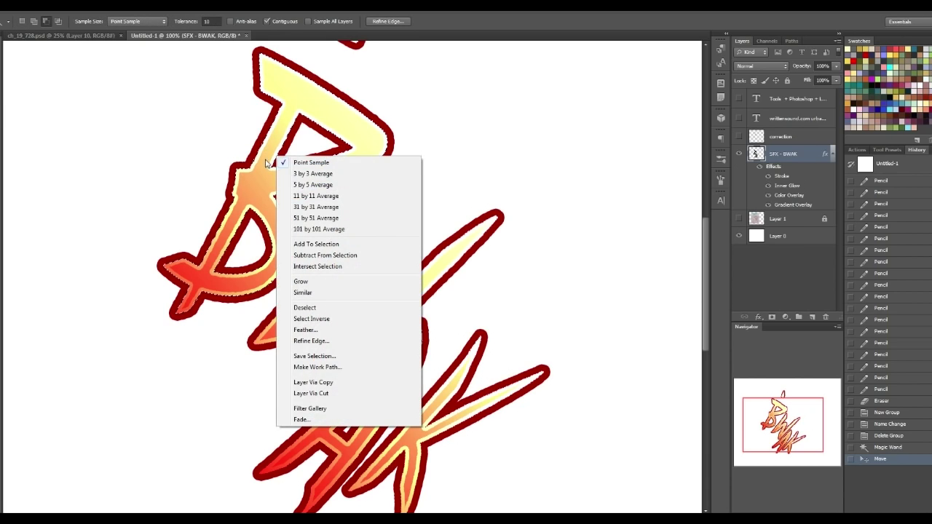
click(11, 100)
right_click(277, 182)
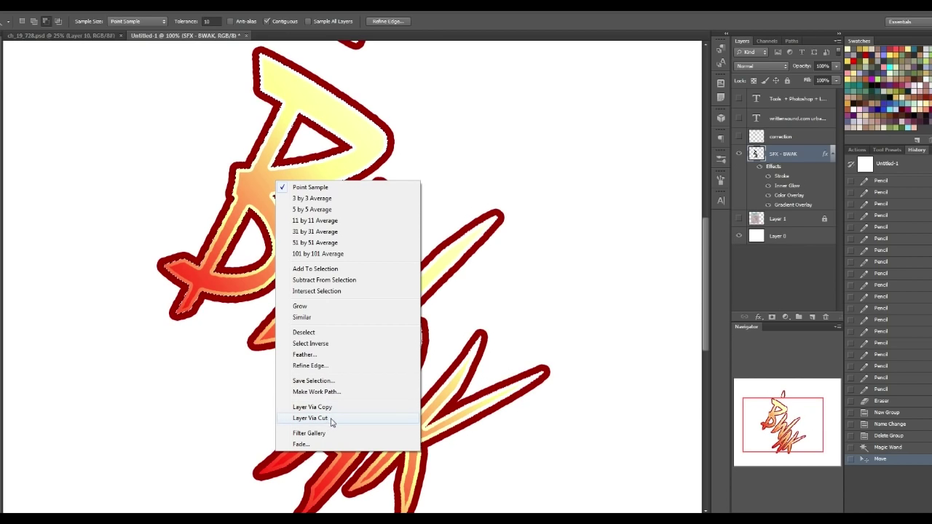
click(328, 418)
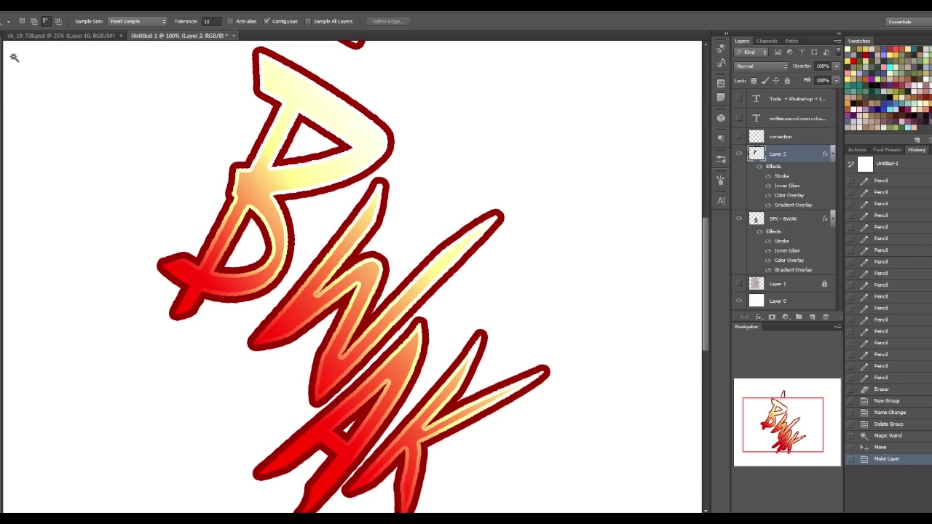
Step: Move the cut B over the W, place its layer below SFX - BWAK, and shift the B back down-left behind the W
key(v)
drag(373, 123, 410, 140)
drag(798, 427, 798, 430)
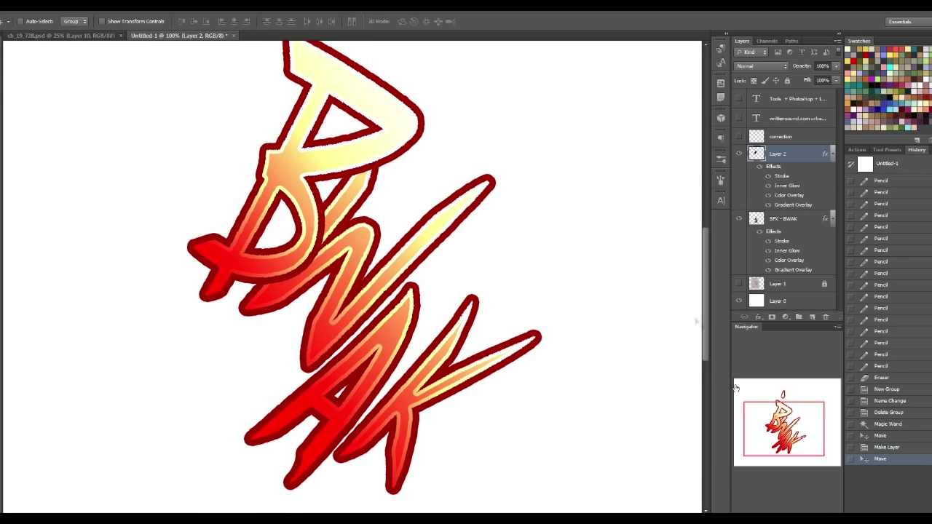
drag(791, 157, 790, 267)
drag(383, 130, 345, 143)
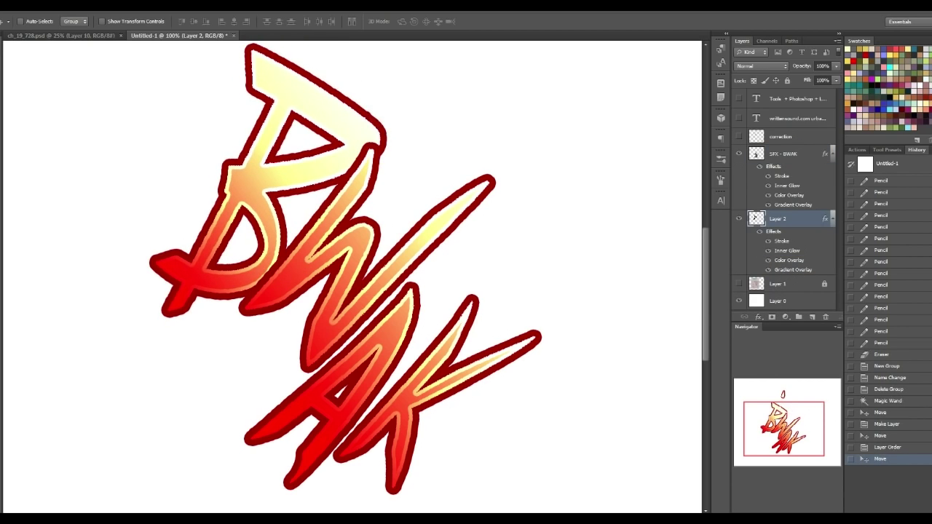
Step: Roll the history back to the Delete Group state, undoing the B's moves, layer cut, reordering and selection
click(887, 446)
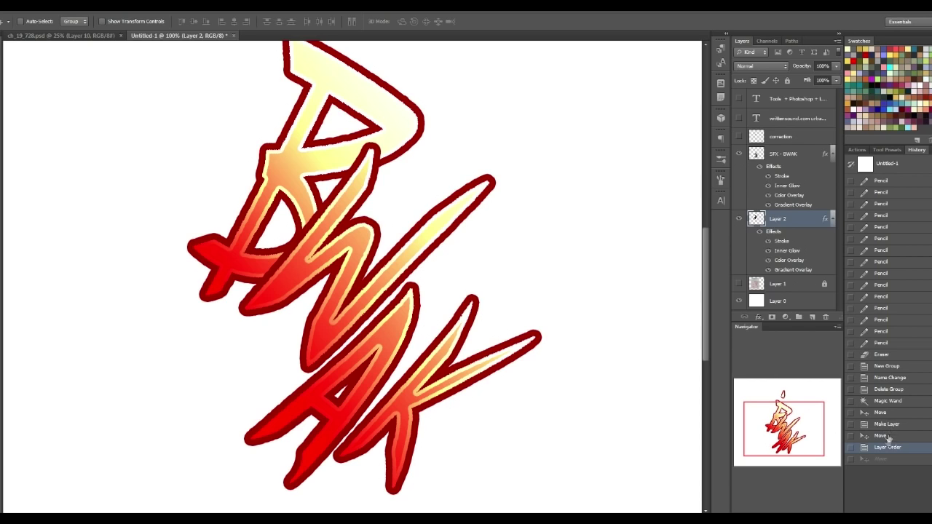
click(878, 436)
click(887, 424)
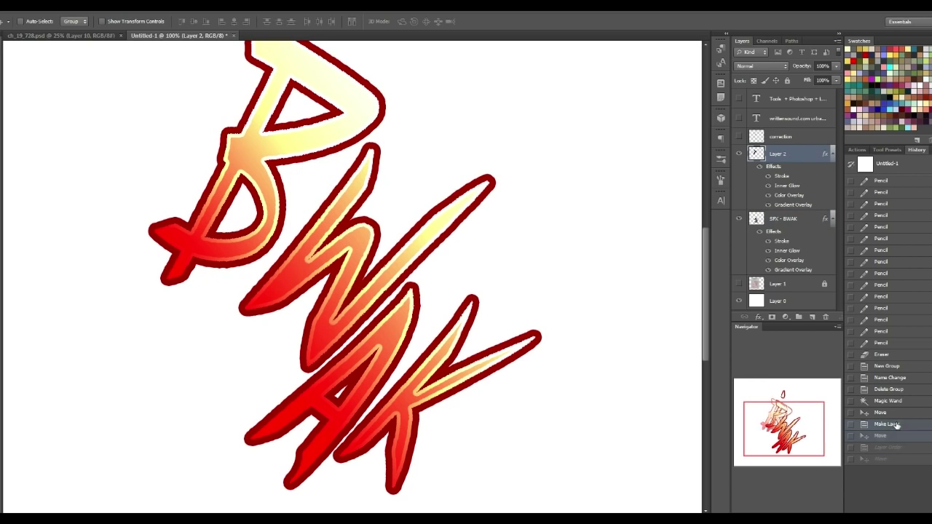
click(894, 413)
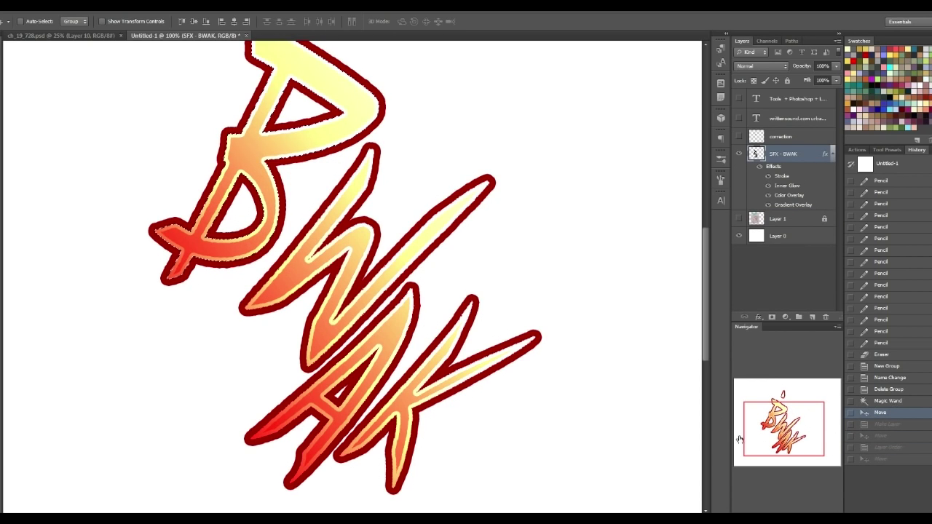
drag(773, 429, 770, 405)
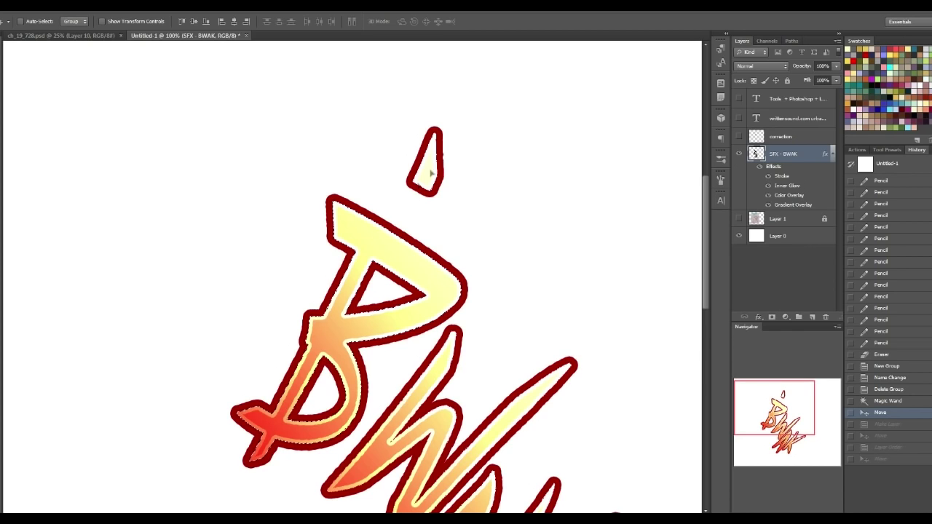
click(887, 401)
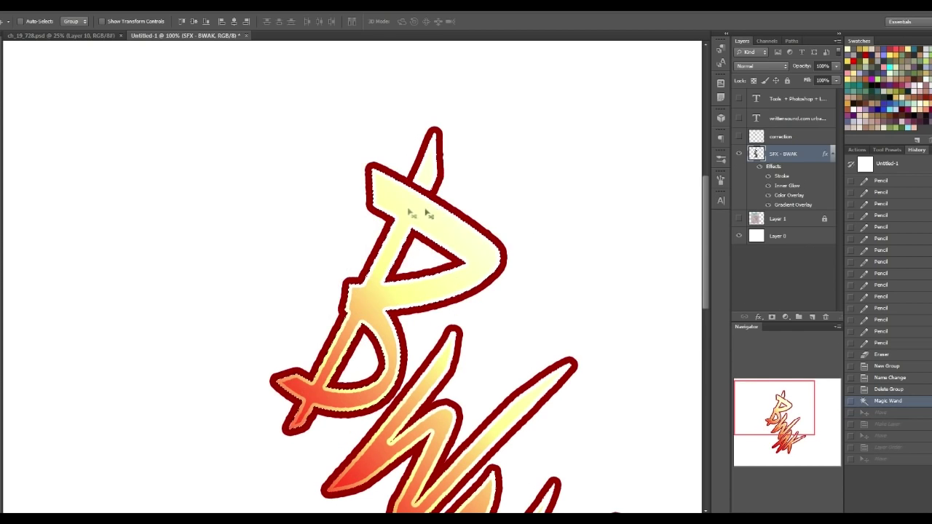
click(907, 389)
Step: Roll the history back to the last Pencil stroke, before the eraser and group changes, and show the correction layer
mouse_move(788, 399)
mouse_down()
mouse_move(795, 426)
mouse_move(794, 413)
mouse_up()
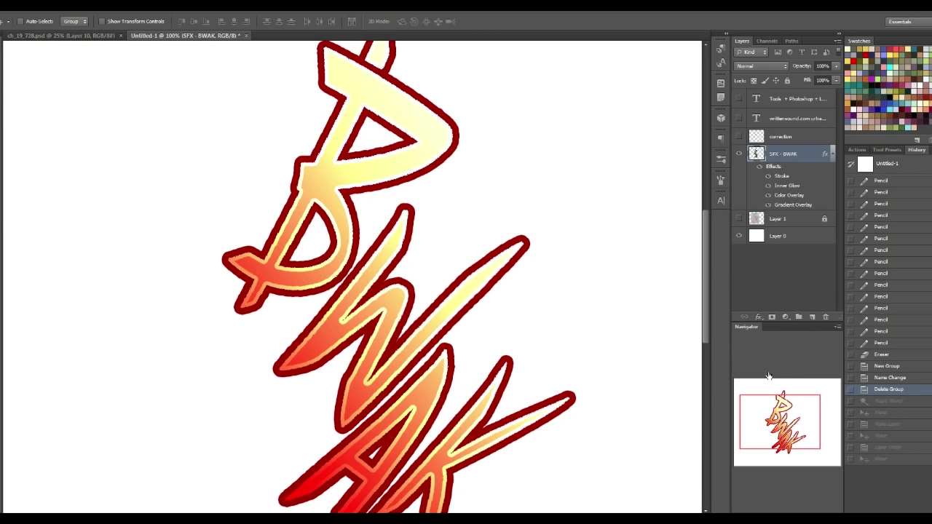
key(ctrl+minus)
key(ctrl+minus)
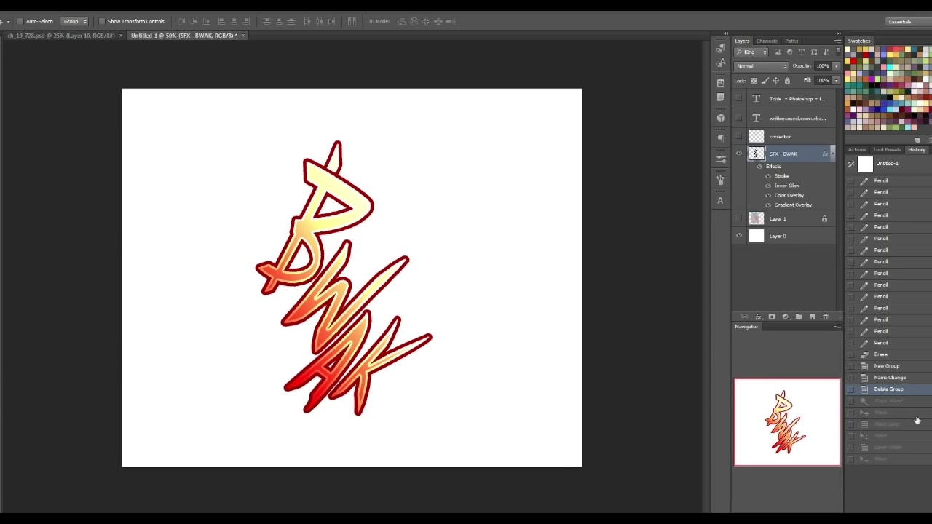
click(892, 375)
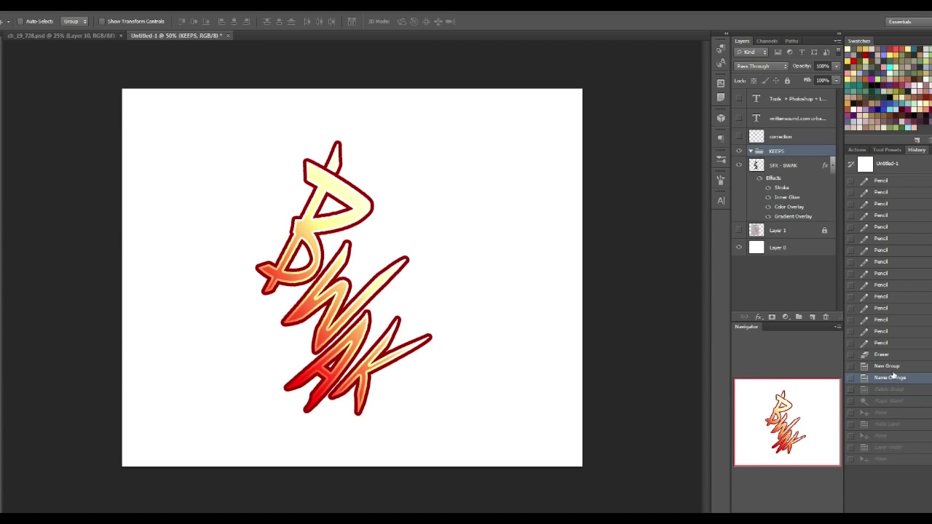
click(893, 367)
click(902, 355)
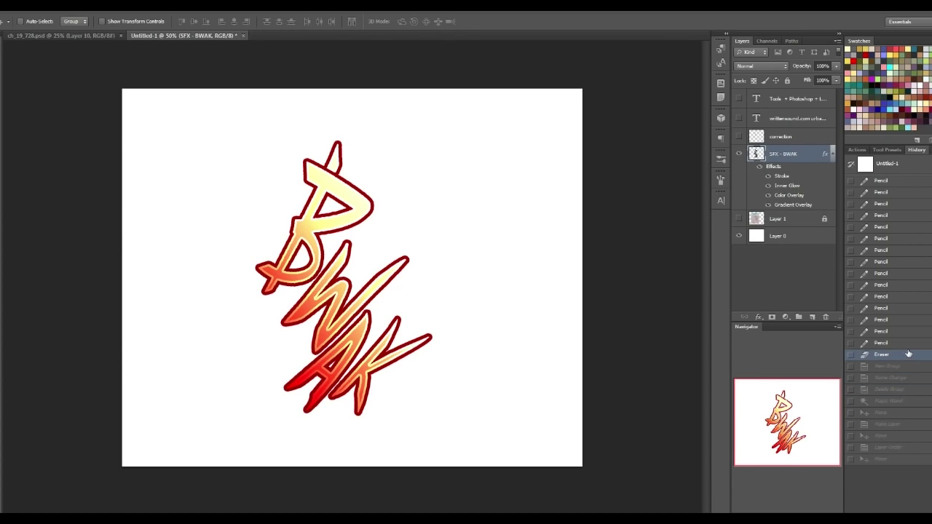
click(898, 343)
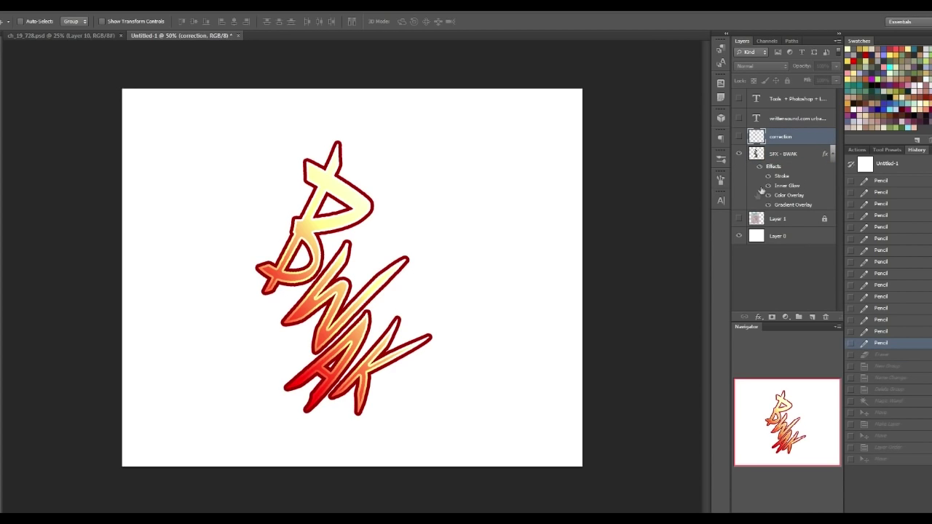
click(740, 137)
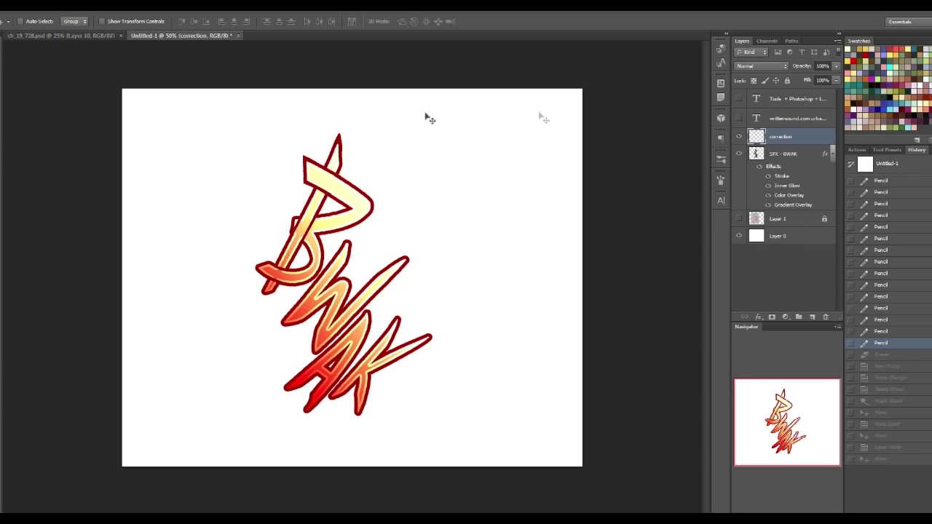
Step: Try merging the correction and SFX - BWAK layers and moving the merged lettering, and roll both back in the history
shift+click(794, 148)
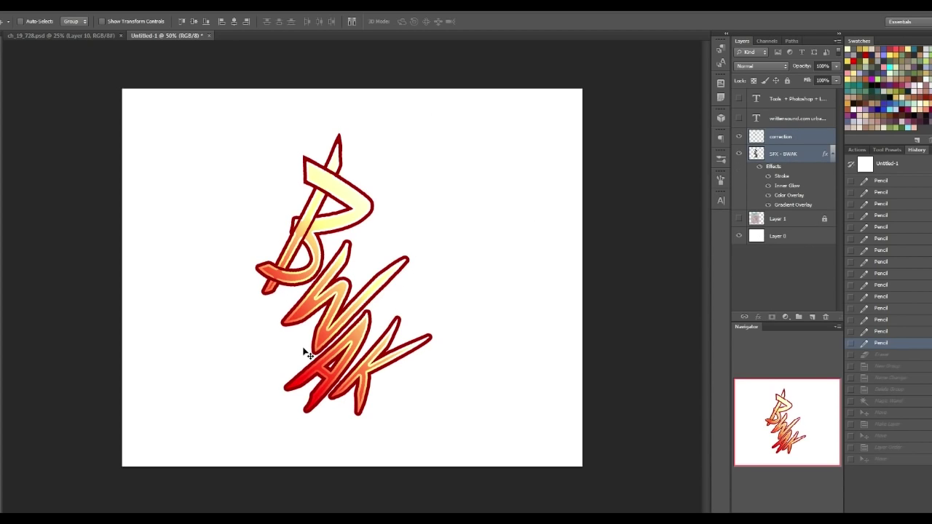
key(ctrl+e)
drag(248, 229, 192, 249)
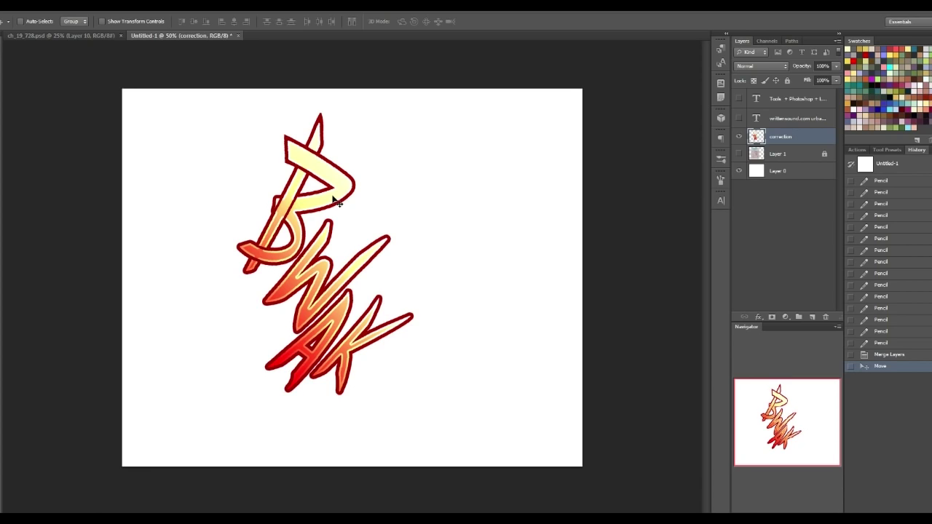
mouse_move(337, 204)
mouse_down()
mouse_move(340, 218)
mouse_move(335, 211)
mouse_up()
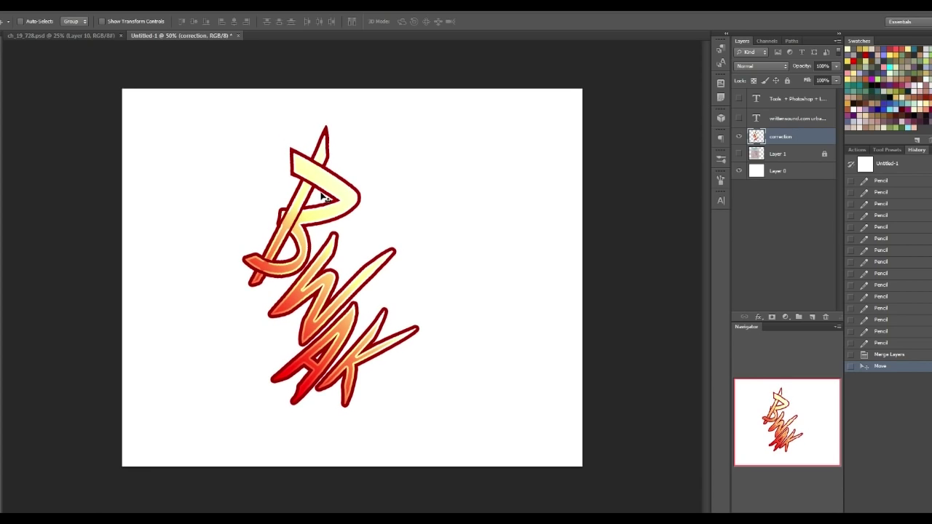
drag(351, 199, 355, 203)
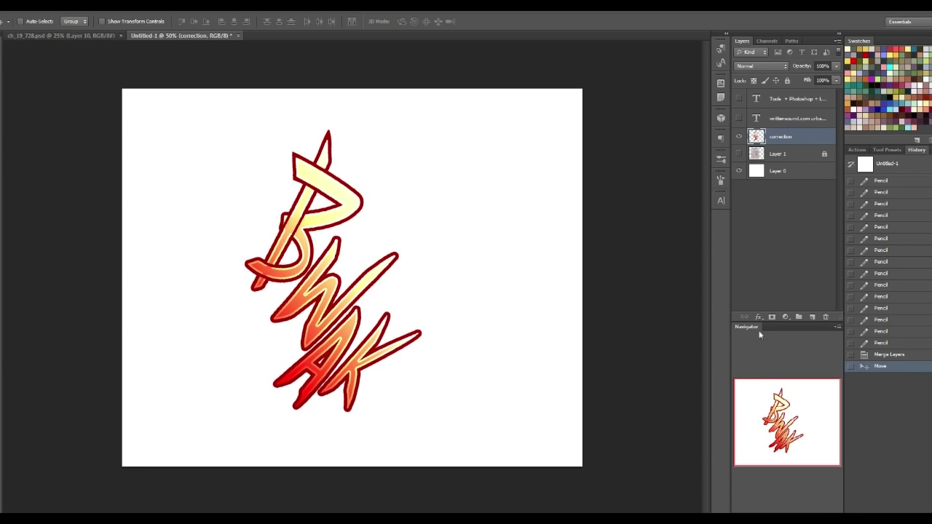
click(895, 356)
click(888, 344)
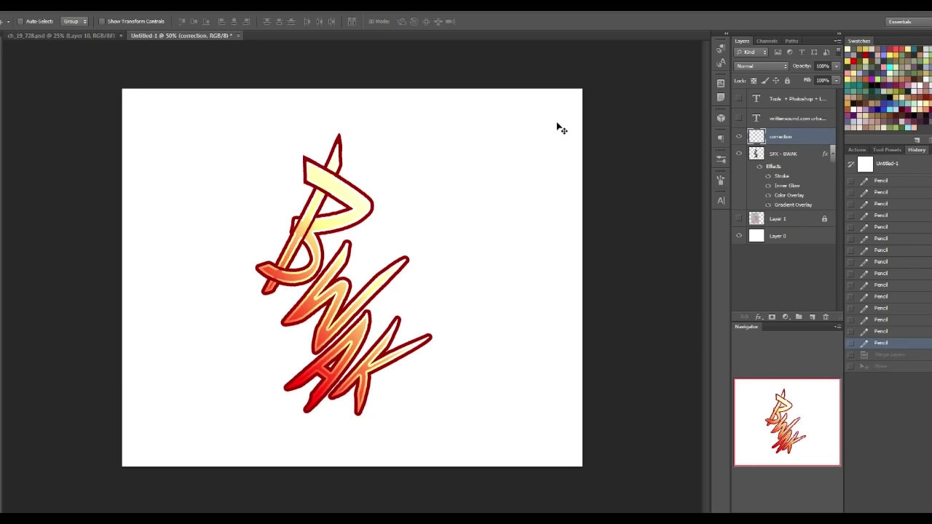
Step: Try moving the correction layer on its own, and undo the move in the history
drag(357, 231, 357, 215)
mouse_move(285, 195)
mouse_down()
mouse_move(243, 177)
mouse_move(190, 187)
mouse_up()
click(877, 343)
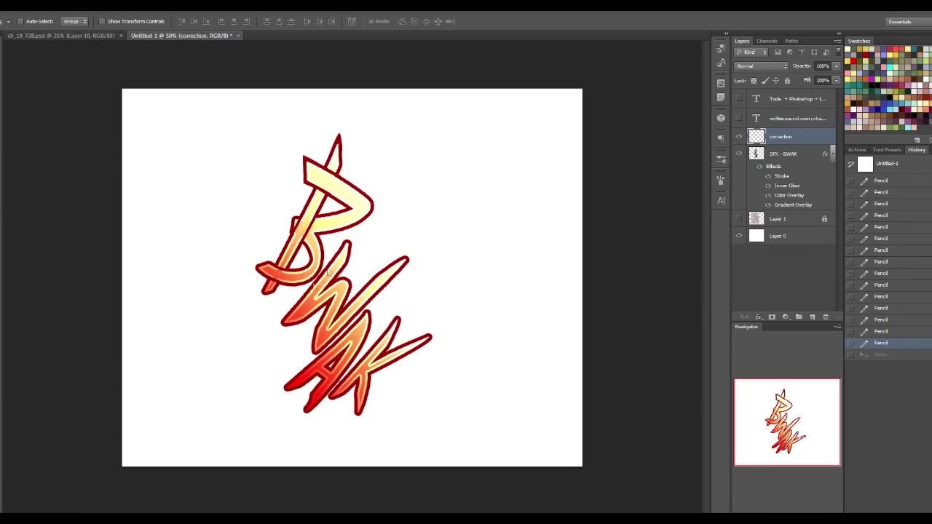
Step: Switch to Adobe Bridge and open the comic pages ch_19_702.psd and ch_19_703.psd from the Chapter 19 folder in Photoshop
key(ctrl+alt+o)
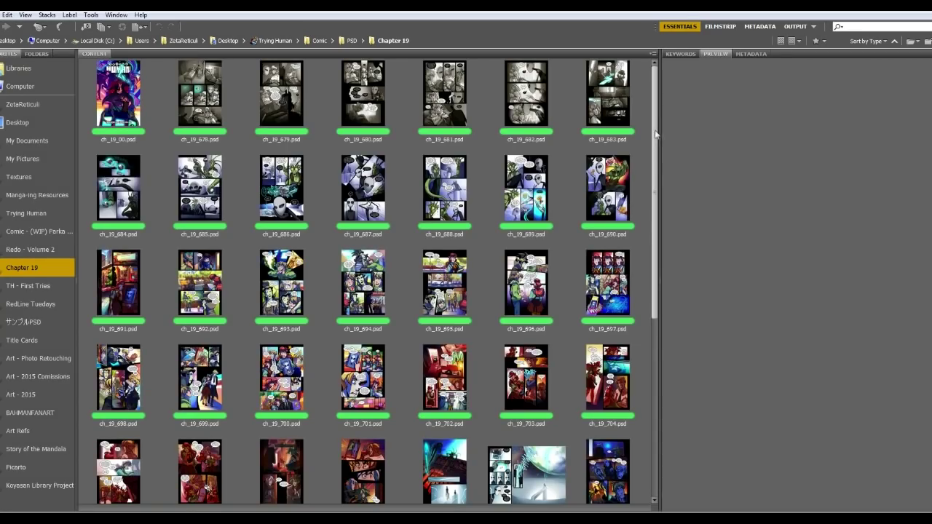
drag(657, 135, 661, 204)
click(452, 247)
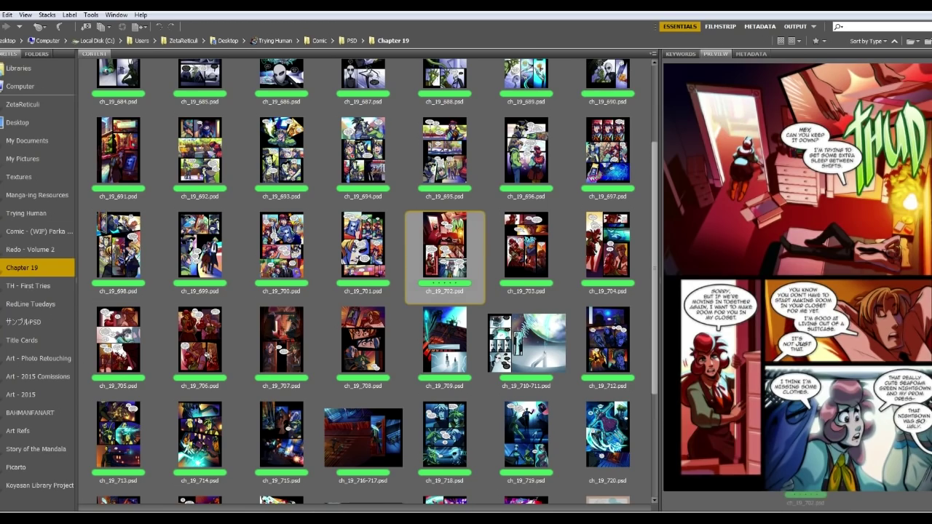
ctrl+click(525, 247)
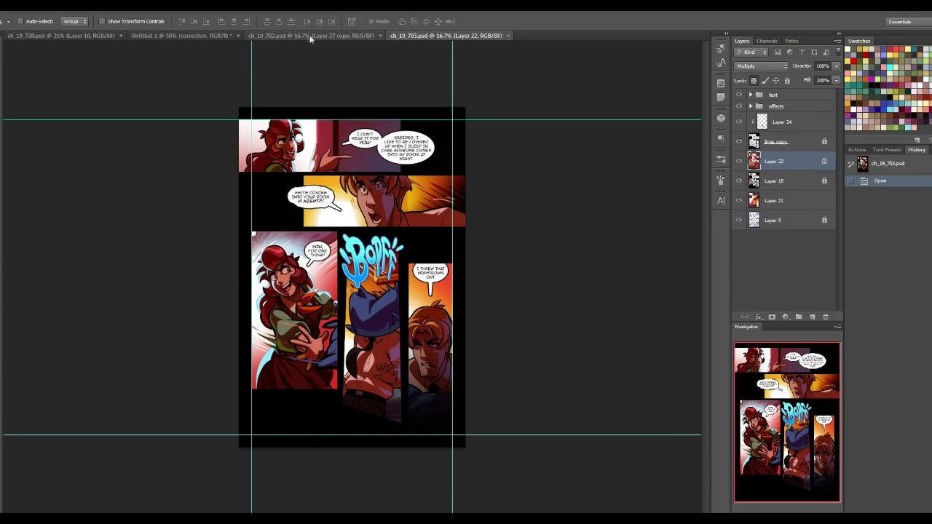
Step: Examine the THUD sound effect in ch_19_702.psd at 50% zoom, and bring up the ch_19_703.psd page
click(303, 36)
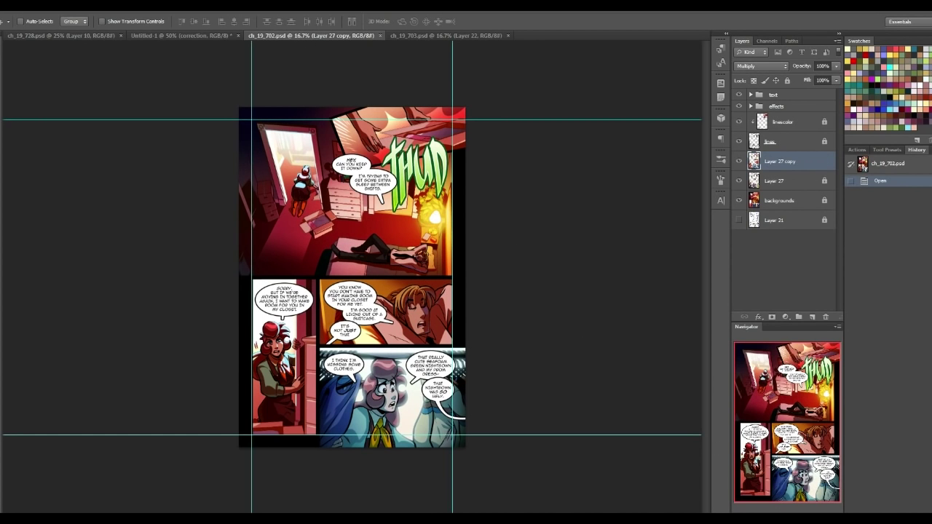
key(ctrl+plus)
key(ctrl+plus)
key(ctrl+plus)
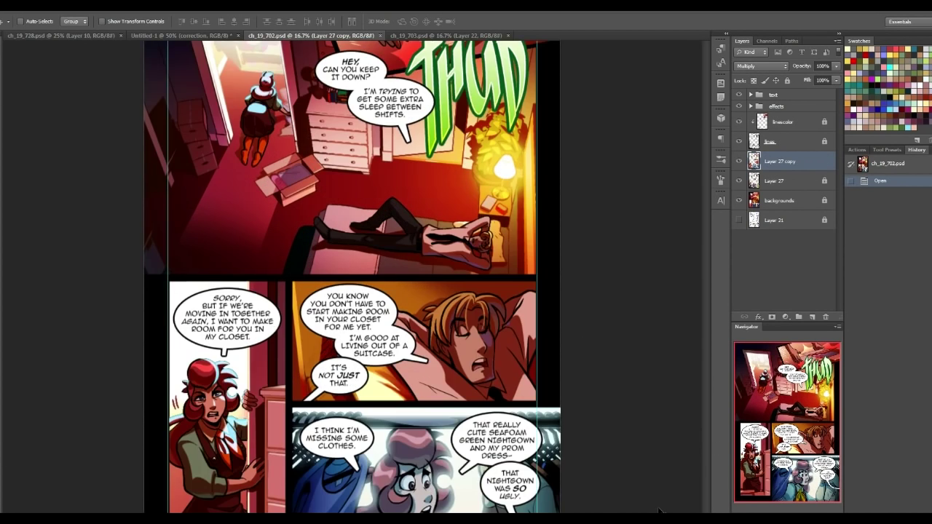
drag(793, 407, 819, 346)
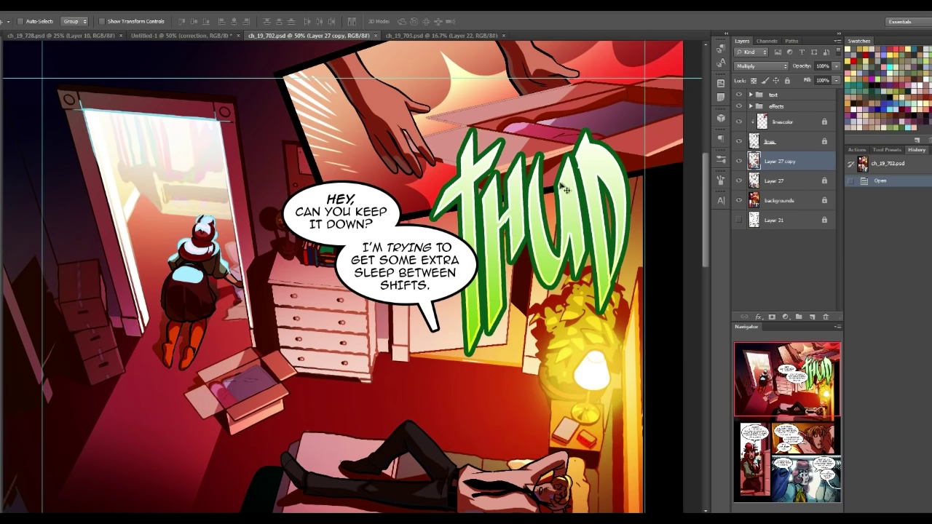
click(386, 34)
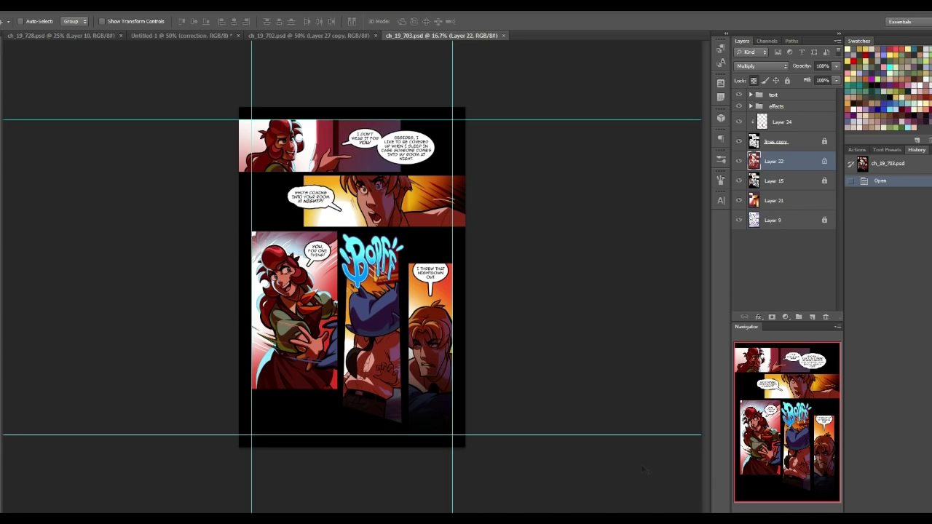
Step: Examine the blue sound effect in ch_19_703.psd at 50% zoom, and close both ch_19_703.psd and ch_19_702.psd
key(ctrl+plus)
key(ctrl+plus)
key(ctrl+plus)
drag(777, 420, 774, 427)
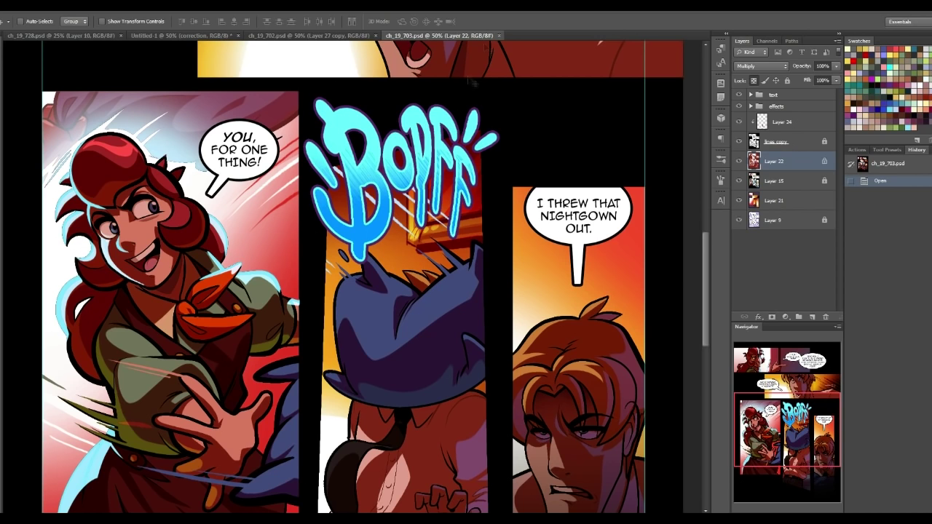
click(500, 35)
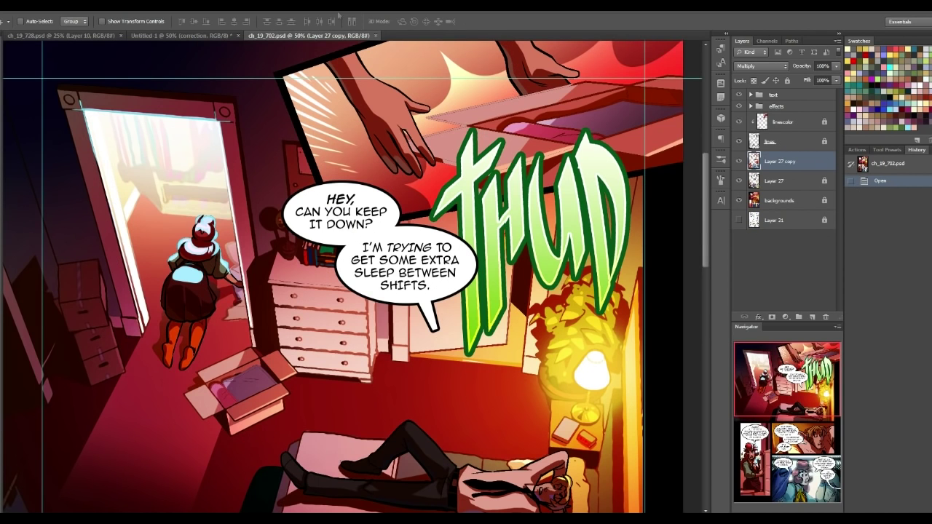
click(375, 34)
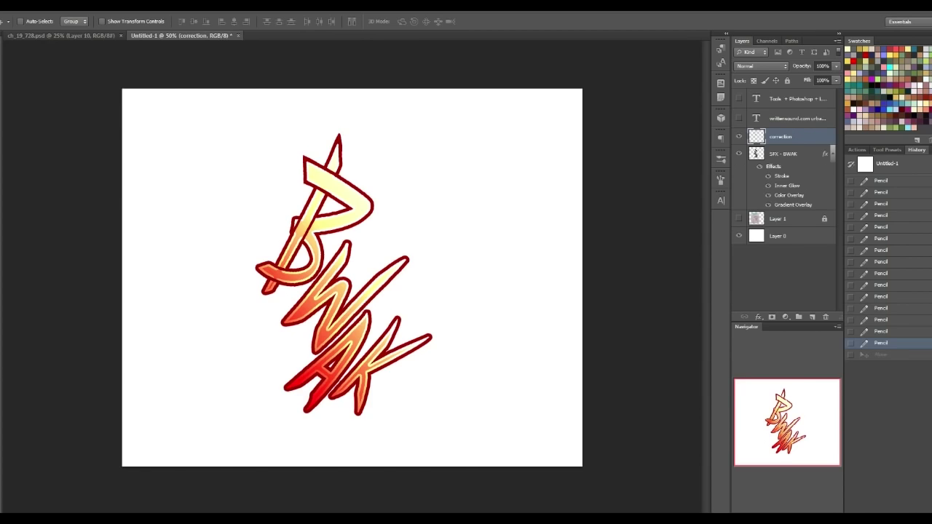
Step: Switch to Adobe Bridge, preview ch_19_709.psd back to ch_19_706.psd, and open ch_19_714.psd in Photoshop
key(alt+Tab)
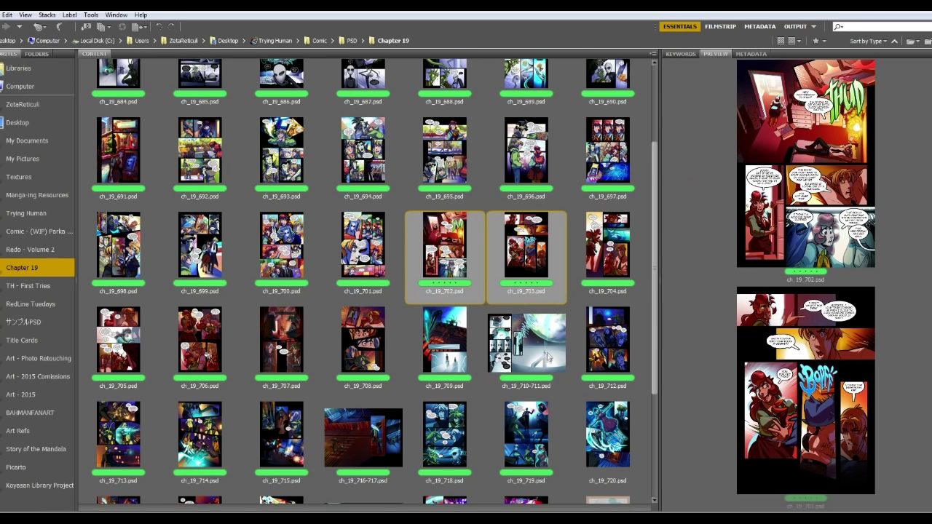
click(550, 355)
click(442, 348)
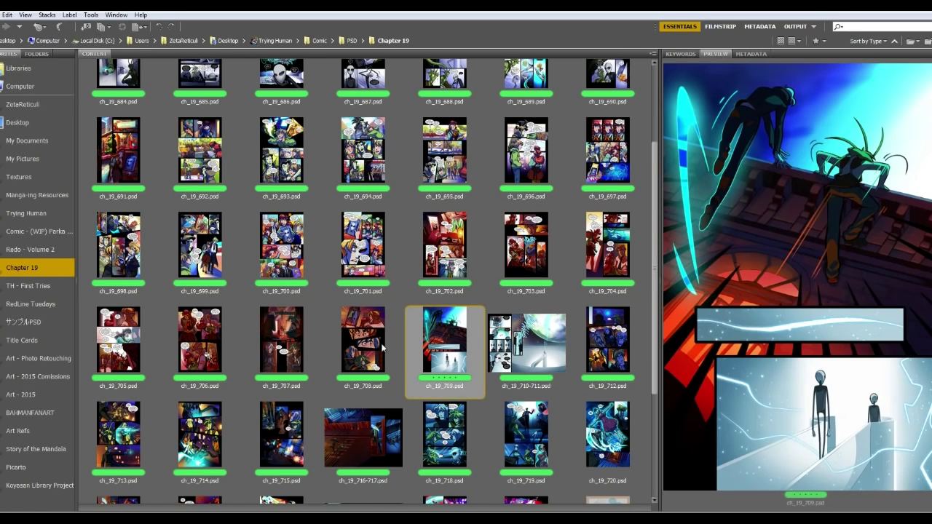
click(382, 347)
click(297, 357)
click(214, 340)
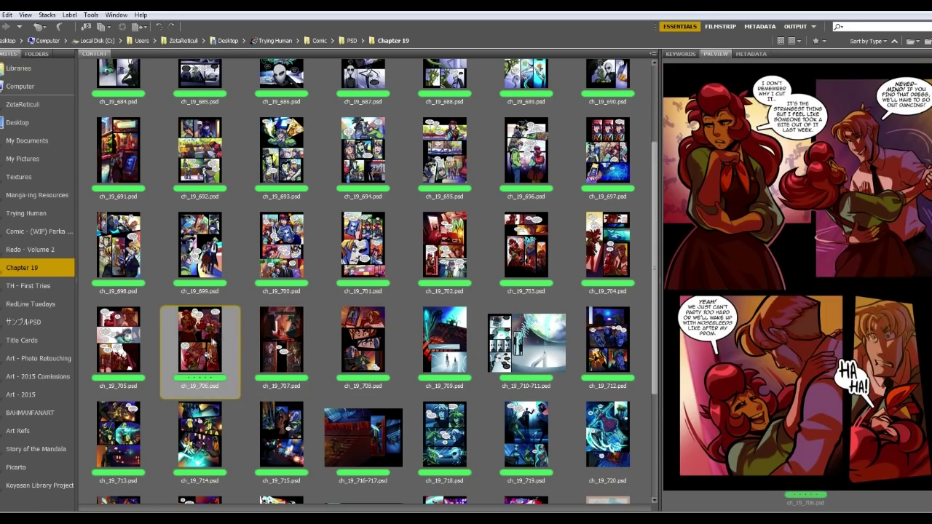
scroll(567, 356, down, 2)
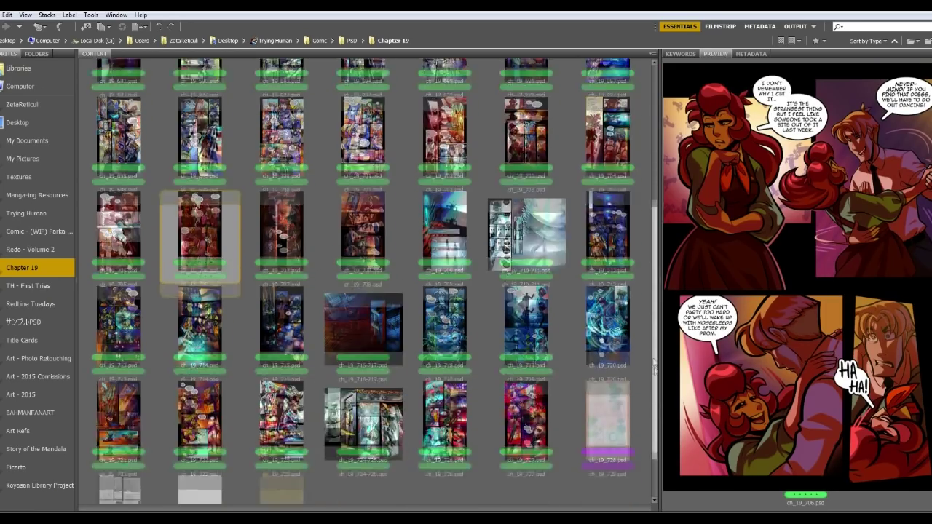
click(204, 304)
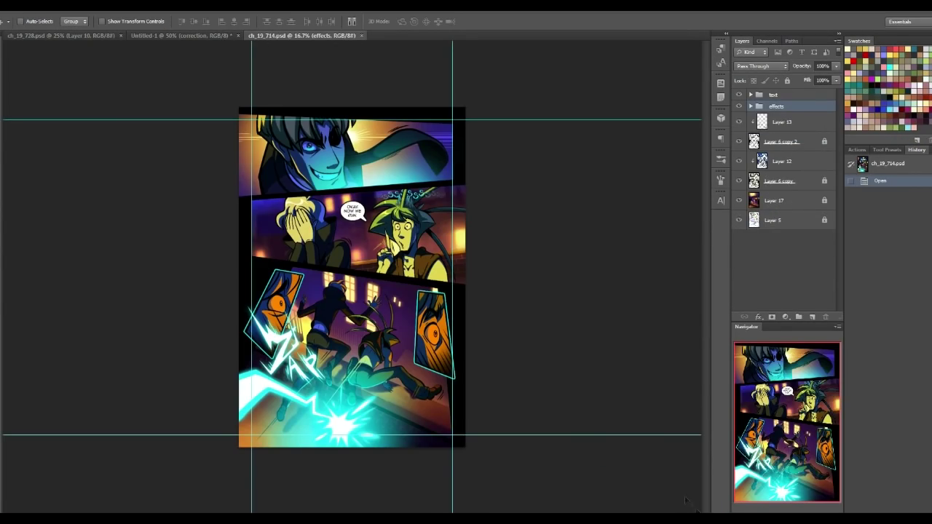
Step: Examine the ZAP lettering and the row of S letters in ch_19_714.psd at 50% zoom, and close the page
key(ctrl+plus)
key(ctrl+plus)
key(ctrl+plus)
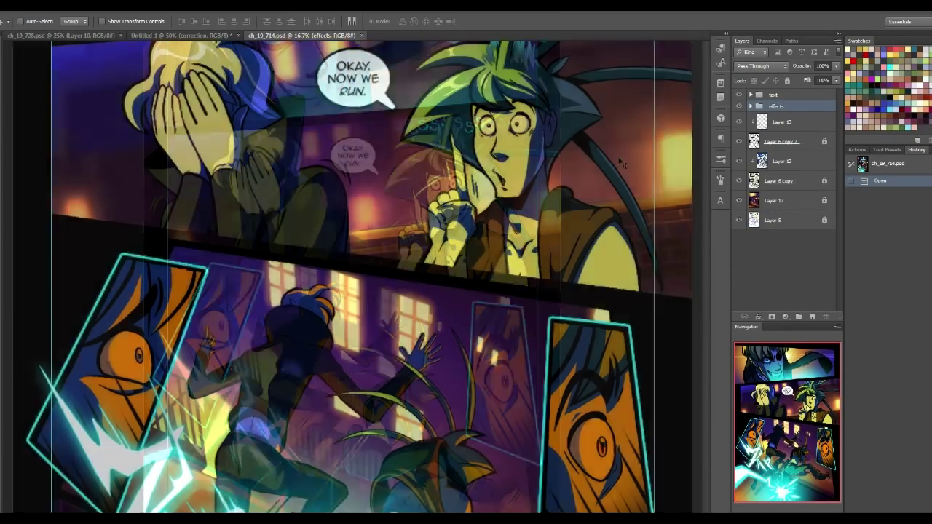
scroll(201, 283, down, 8)
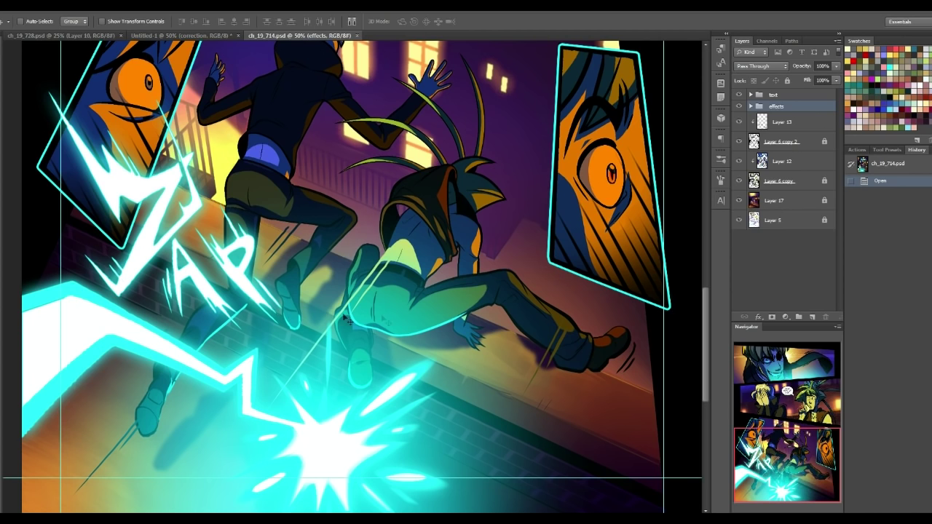
drag(810, 445, 821, 366)
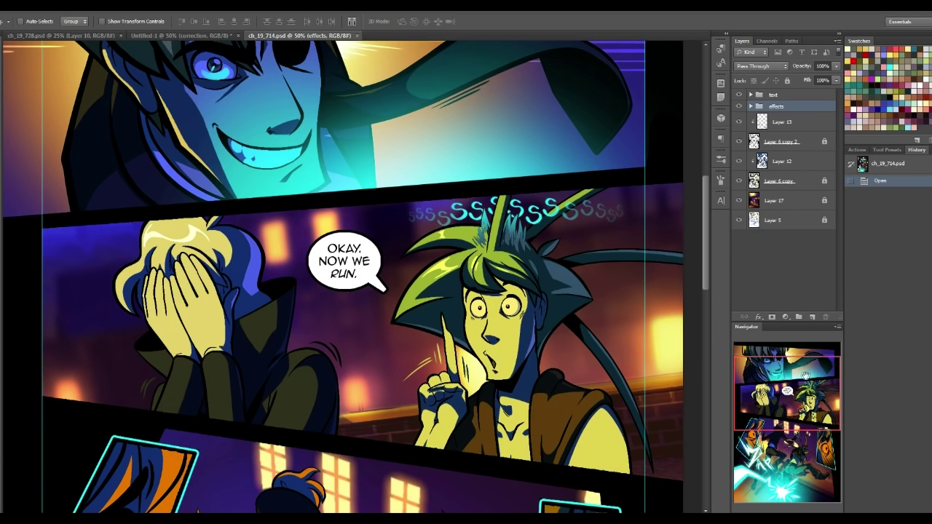
drag(806, 376, 755, 453)
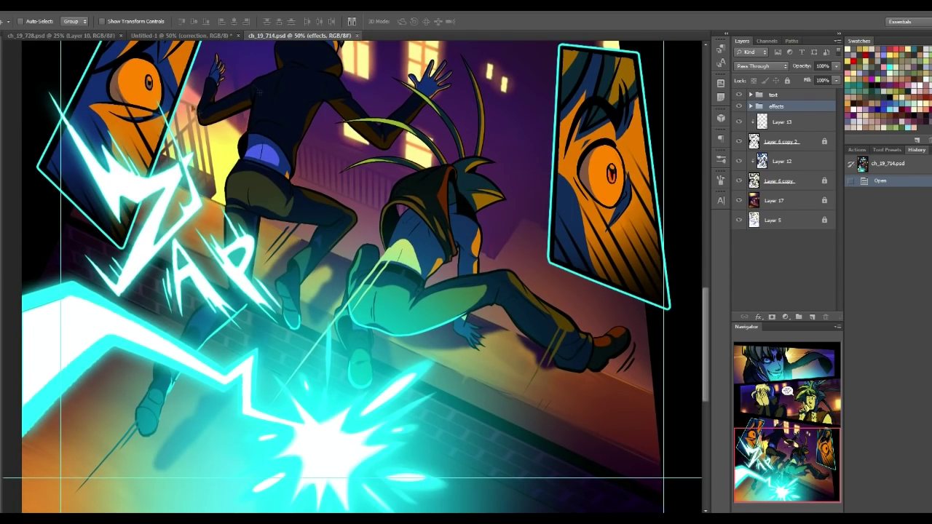
click(358, 35)
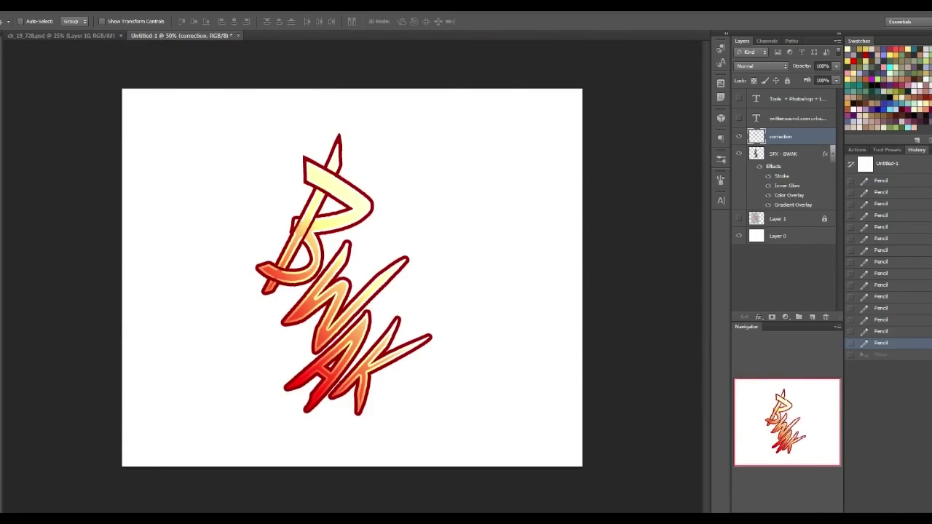
Step: Switch to Adobe Bridge and preview the Chapter 19 pages from ch_19_726.psd back to ch_19_721.psd for sound effects
key(alt+Tab)
click(363, 386)
click(457, 389)
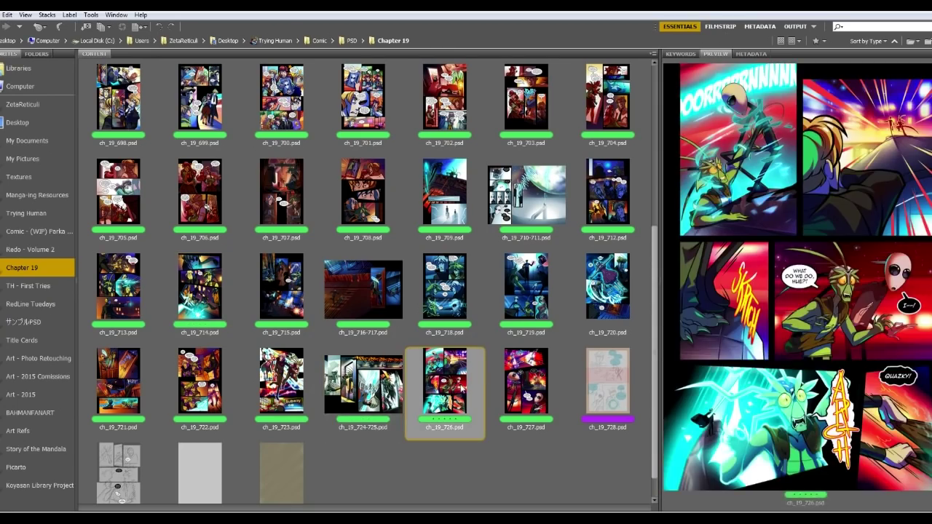
click(266, 391)
click(211, 394)
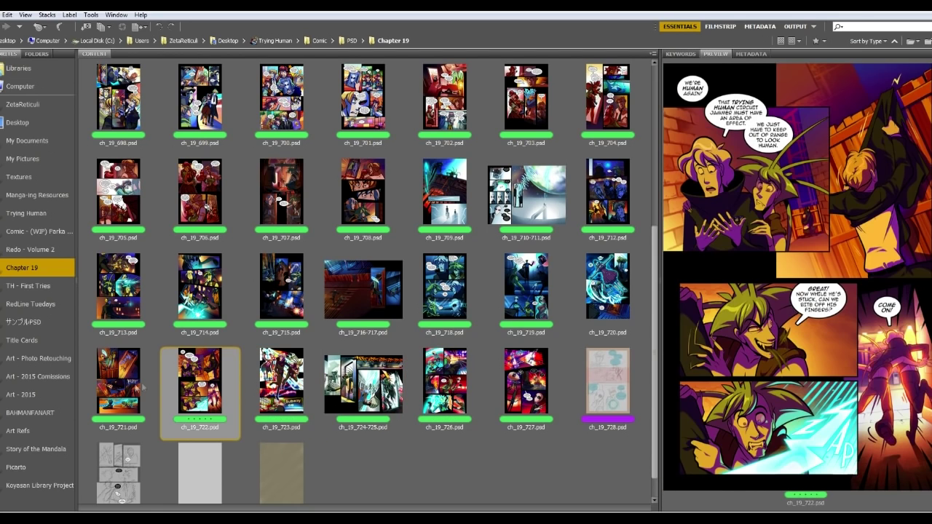
click(119, 386)
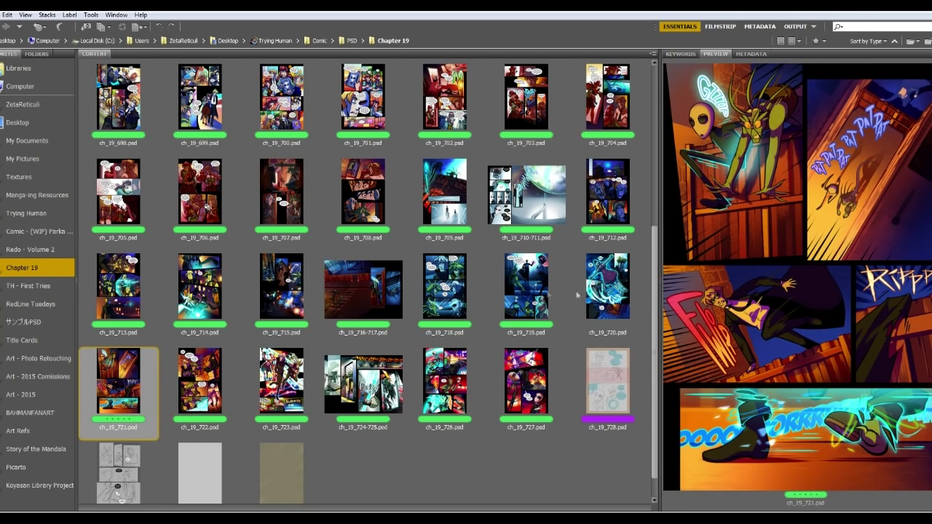
Step: Preview the pages from ch_19_719.psd back to ch_19_713.psd, and open ch_19_713.psd in Photoshop
click(572, 292)
click(528, 291)
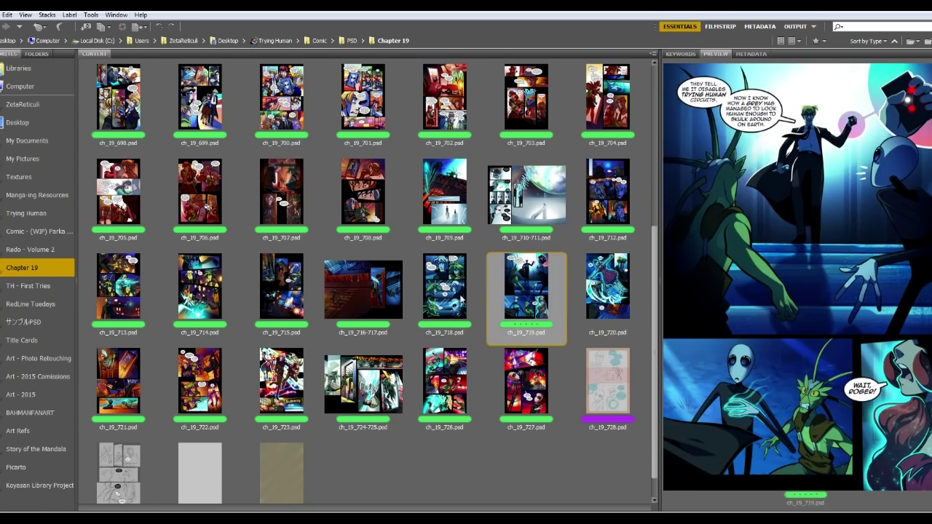
click(441, 294)
click(393, 309)
click(281, 306)
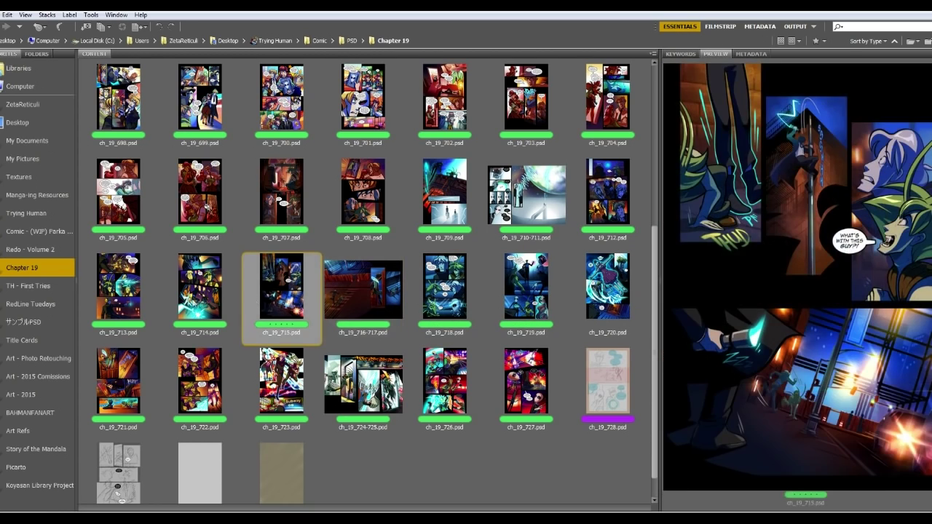
click(203, 301)
click(119, 291)
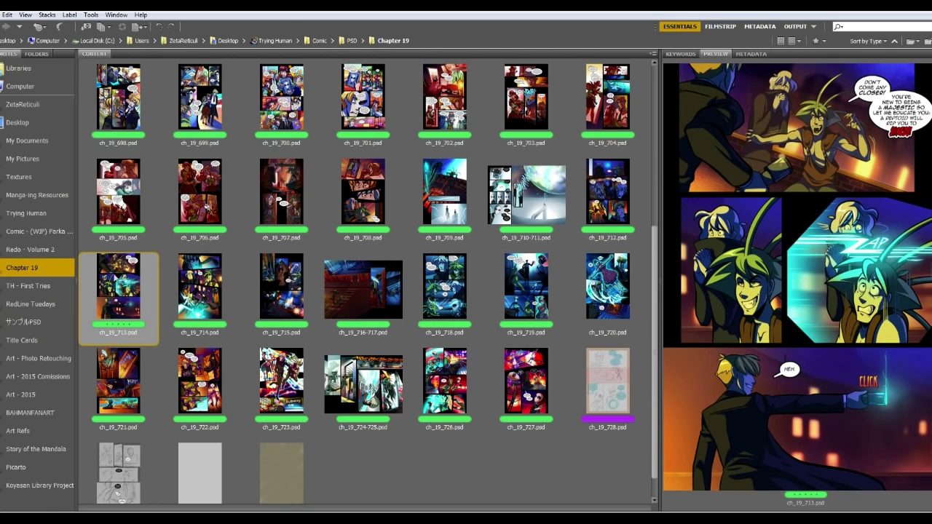
double_click(128, 309)
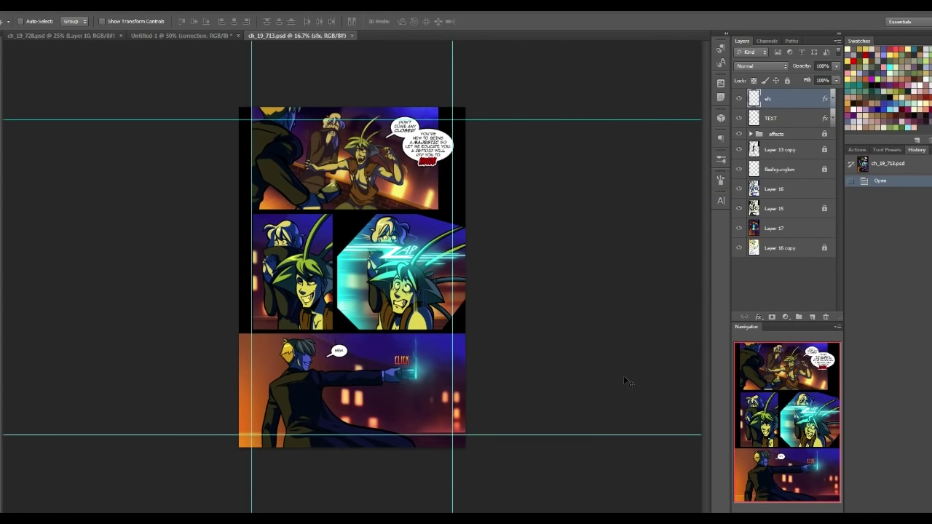
Step: Examine the ZAP and CLICK sound effects in ch_19_713.psd at 50% zoom, and close the page
key(ctrl+plus)
key(ctrl+plus)
key(ctrl+plus)
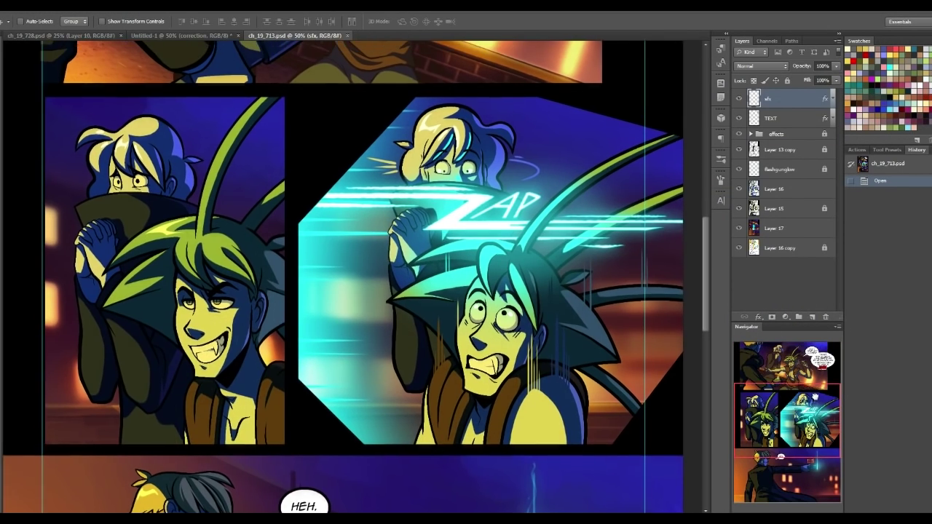
drag(815, 396, 815, 394)
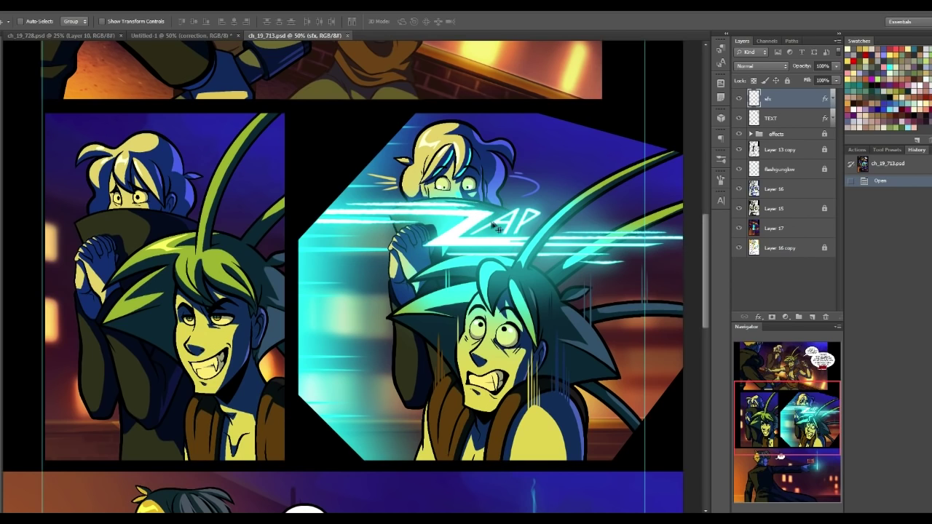
click(791, 395)
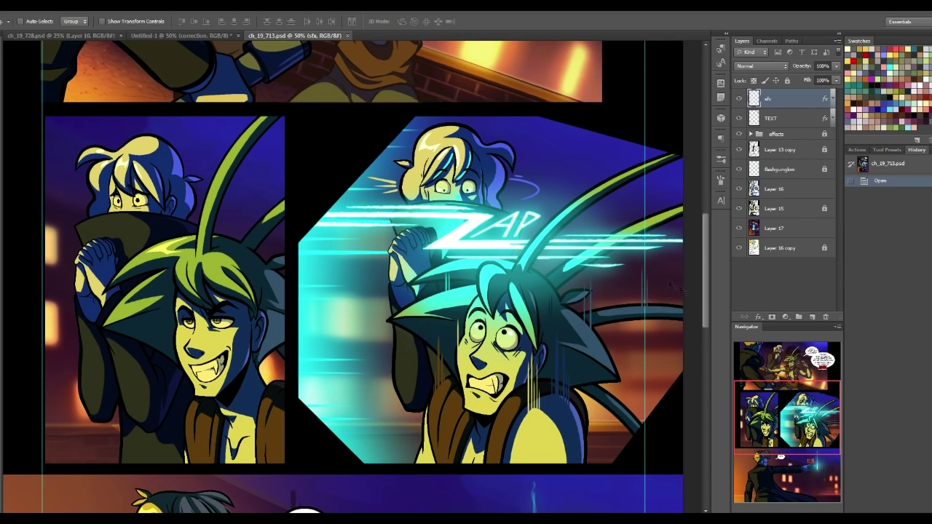
drag(819, 397, 838, 428)
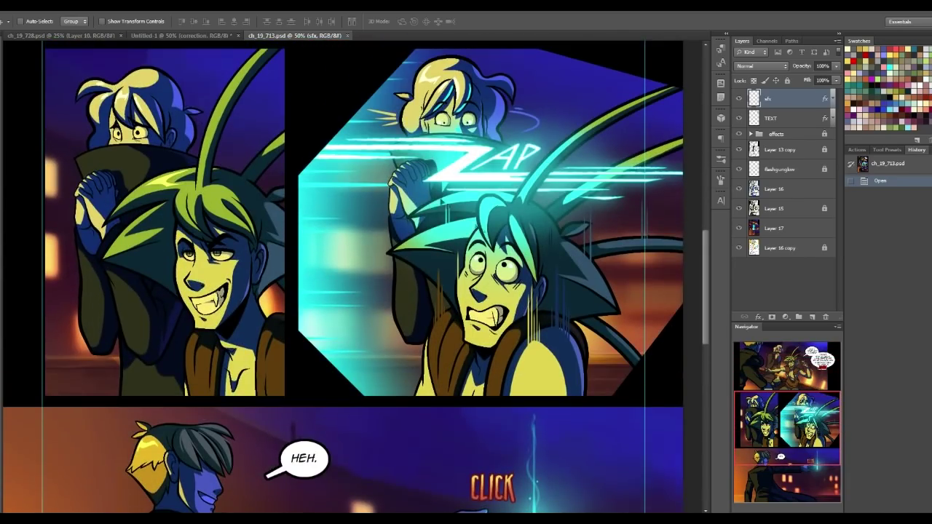
click(348, 35)
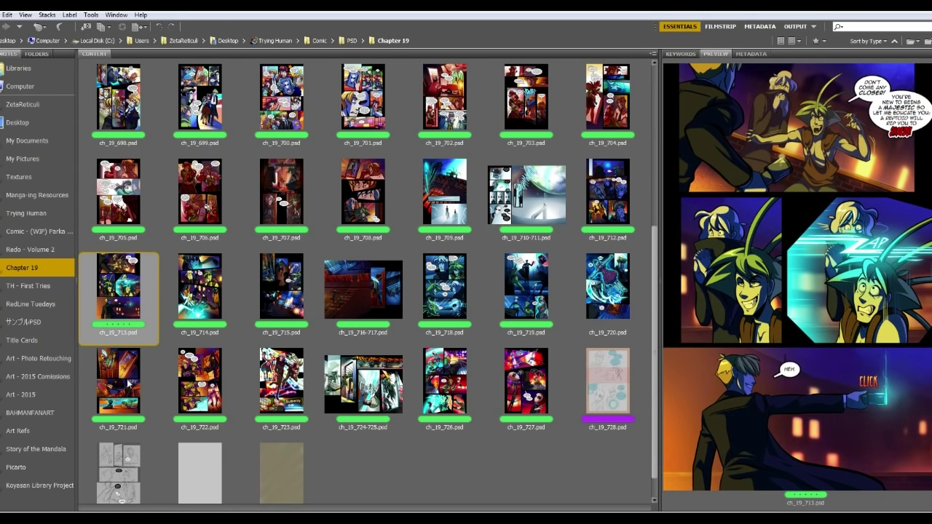
Step: Open ch_19_721.psd from the Chapter 19 folder in Adobe Bridge, and view it in Photoshop at 50% zoom
click(129, 382)
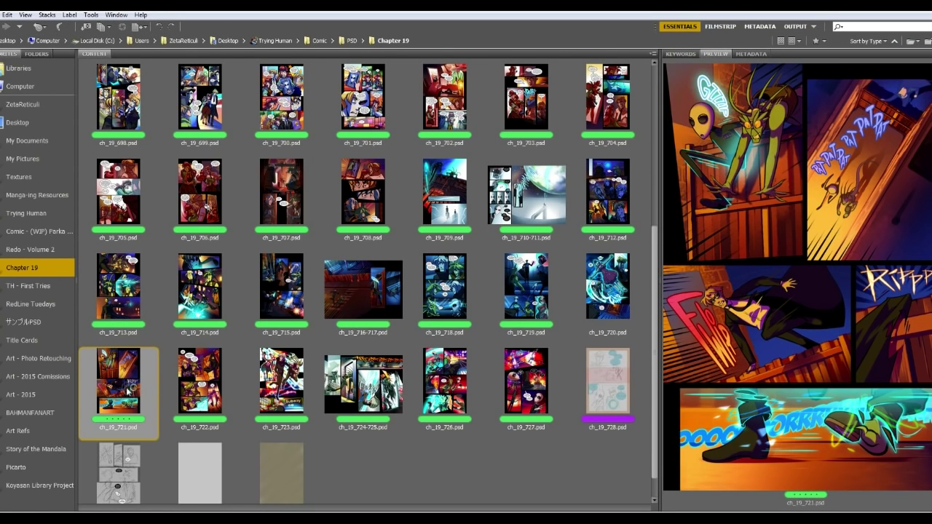
double_click(129, 384)
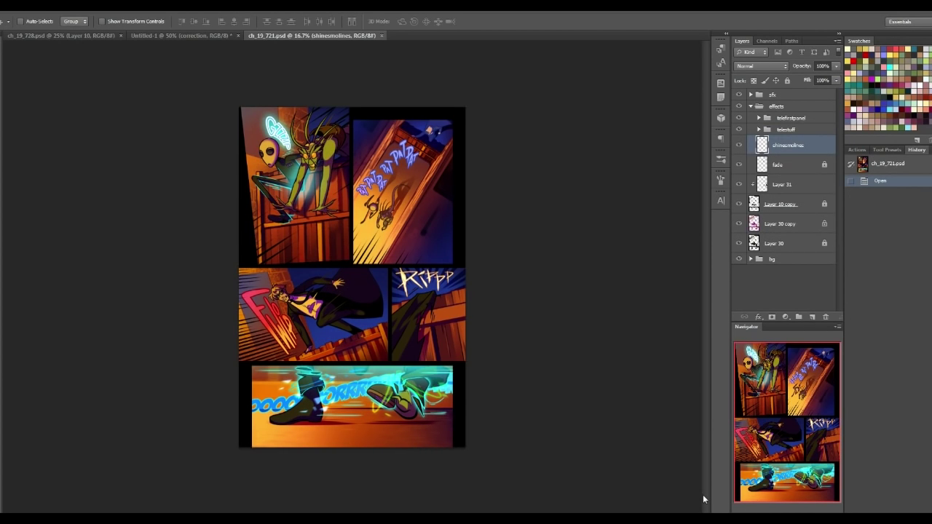
key(ctrl+plus)
key(ctrl+plus)
key(ctrl+plus)
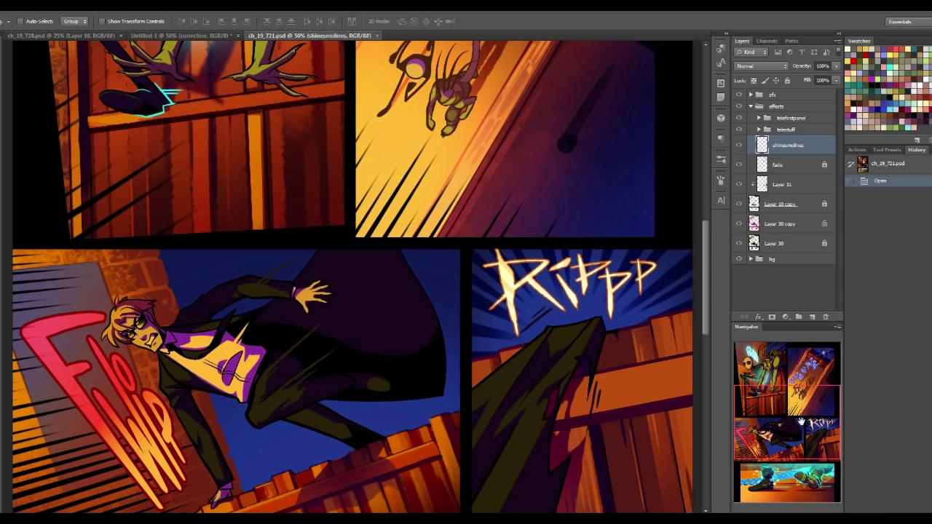
Step: Examine the GZZZAP, PAT PAT, FWIP and RIPPP lettering and the blue sound effect behind the running feet in ch_19_721.psd
drag(785, 414, 770, 367)
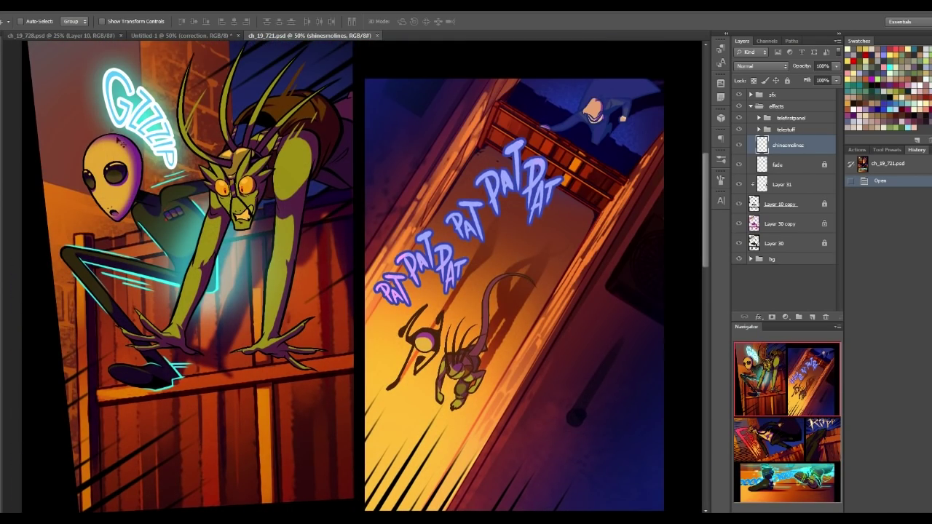
drag(764, 386, 765, 472)
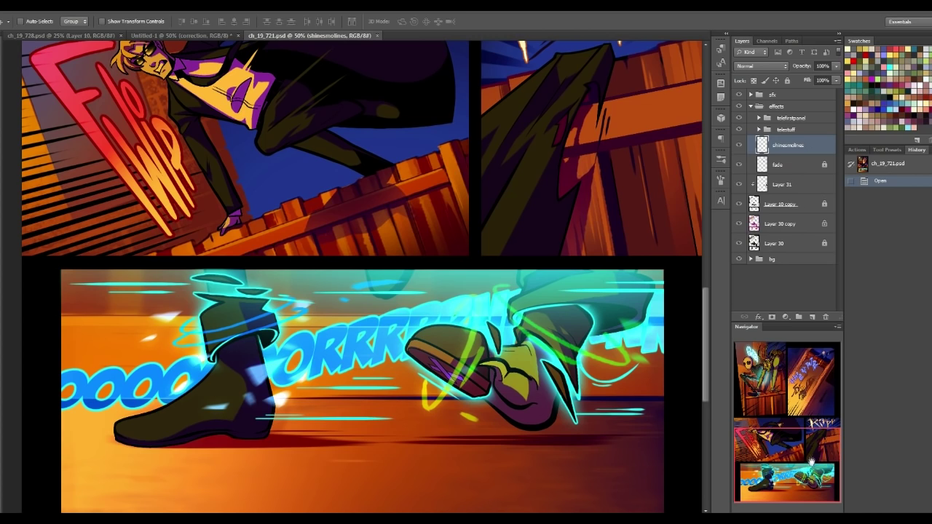
drag(811, 461, 829, 372)
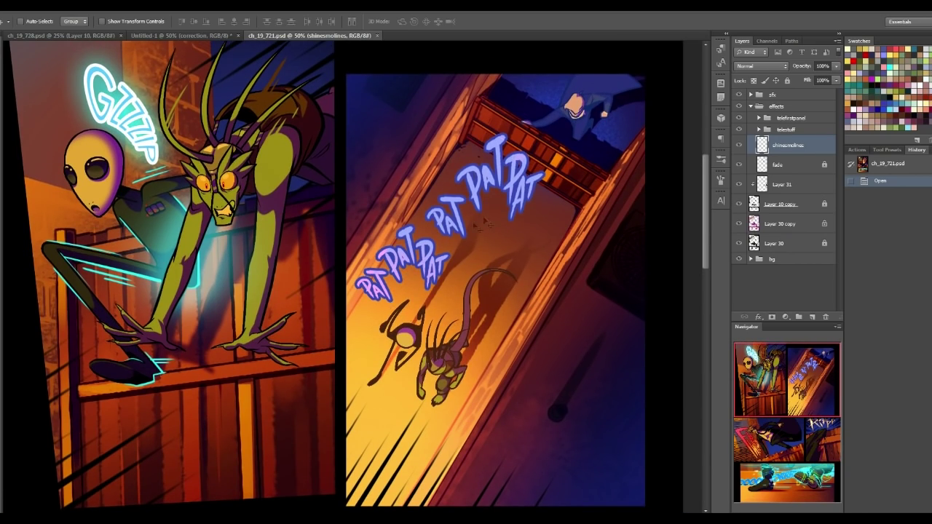
drag(794, 389, 782, 436)
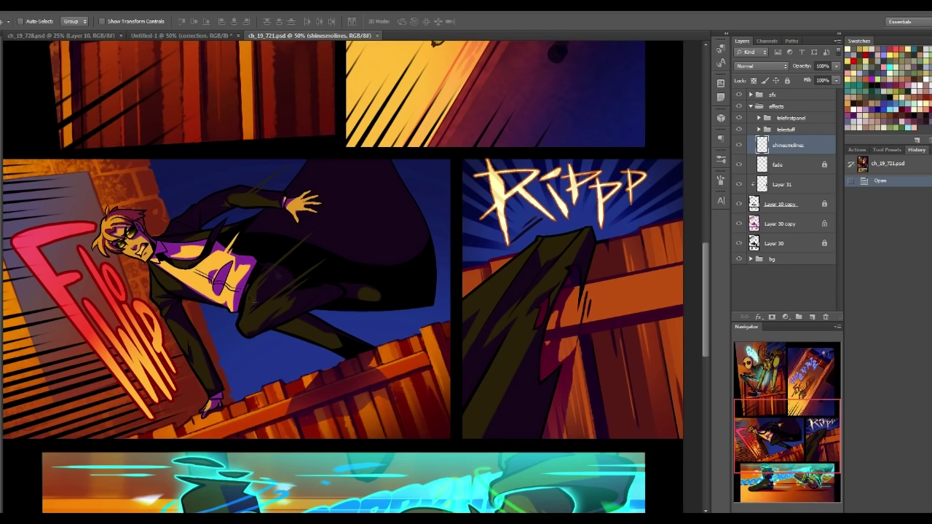
click(797, 431)
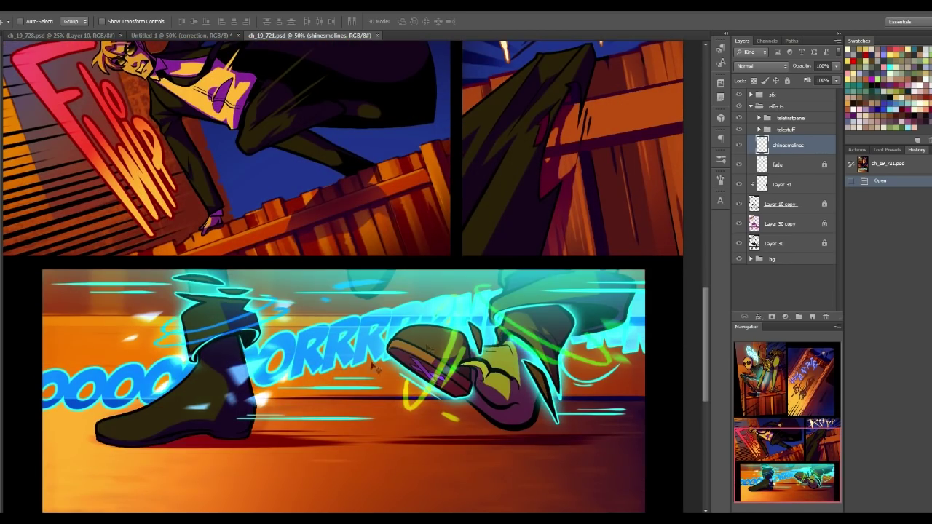
drag(834, 445, 809, 420)
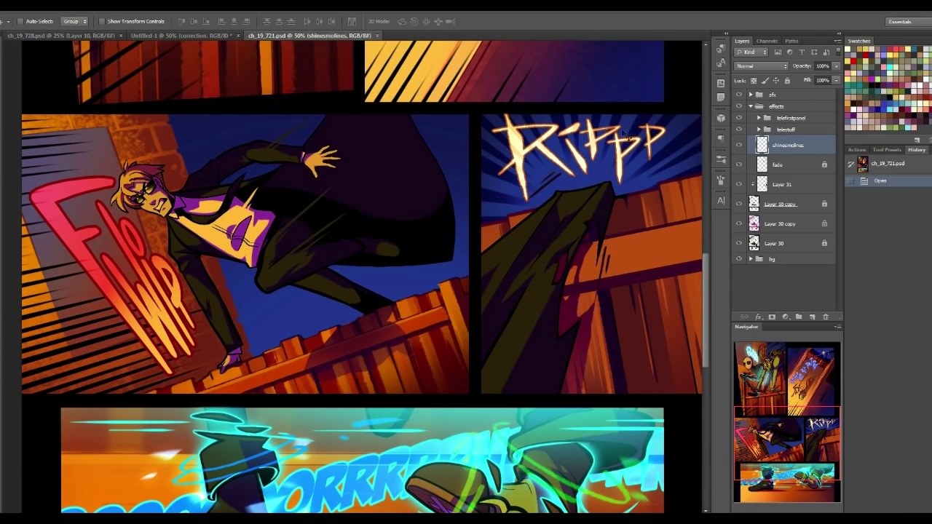
click(781, 463)
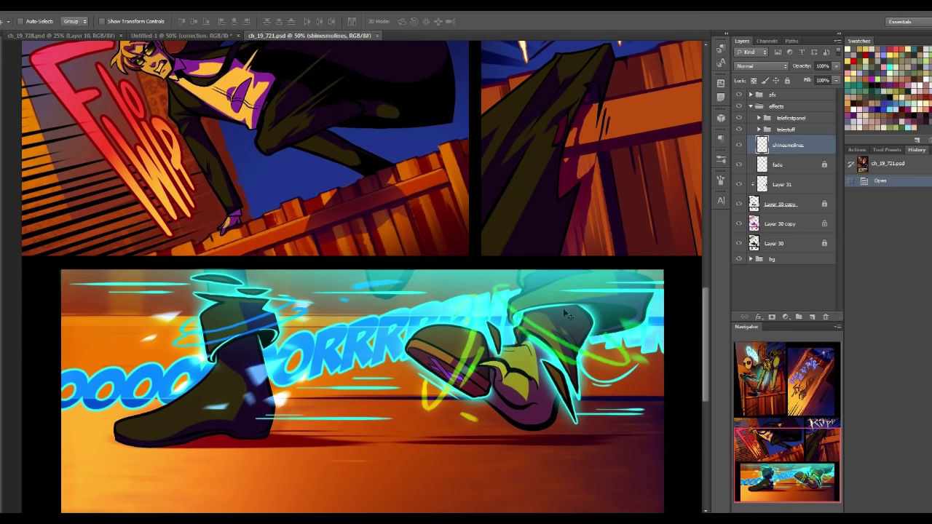
Step: Look over the upper panels of ch_19_721.psd once more, and close the page
drag(809, 432, 809, 373)
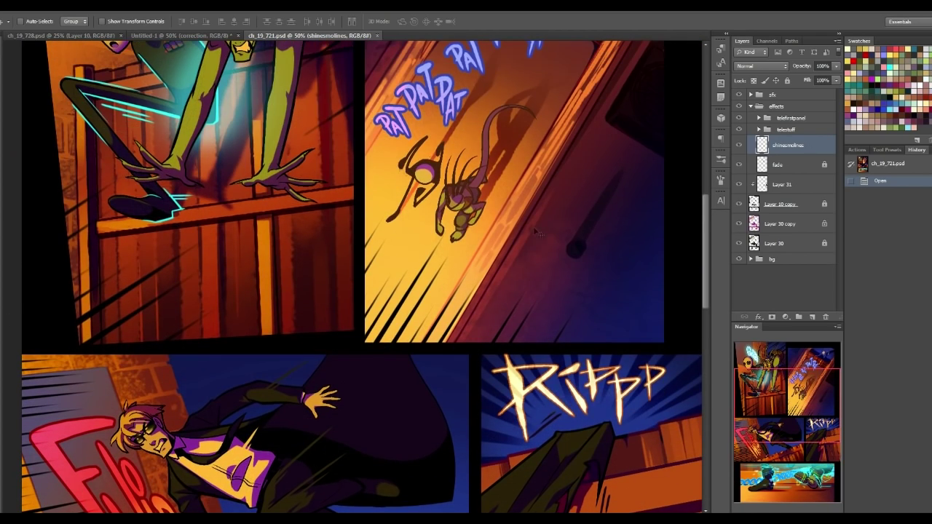
click(377, 35)
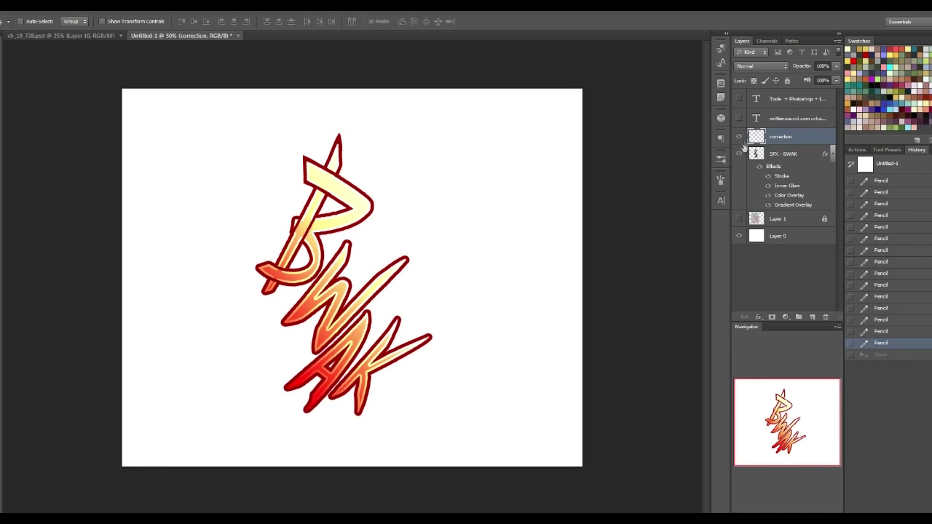
Step: Show the rough sketch on Layer 1 behind the BWAK lettering, and collapse the effects list of the SFX - BWAK layer
click(739, 221)
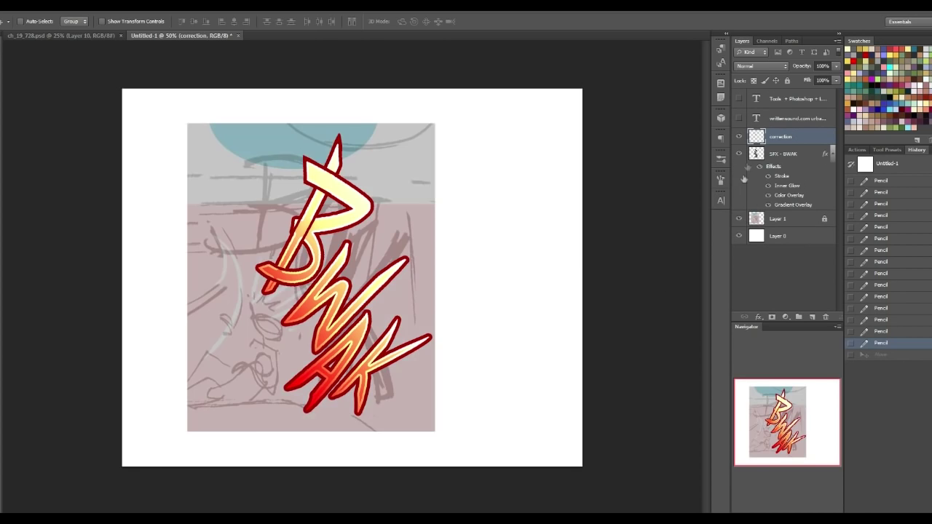
click(827, 154)
click(833, 154)
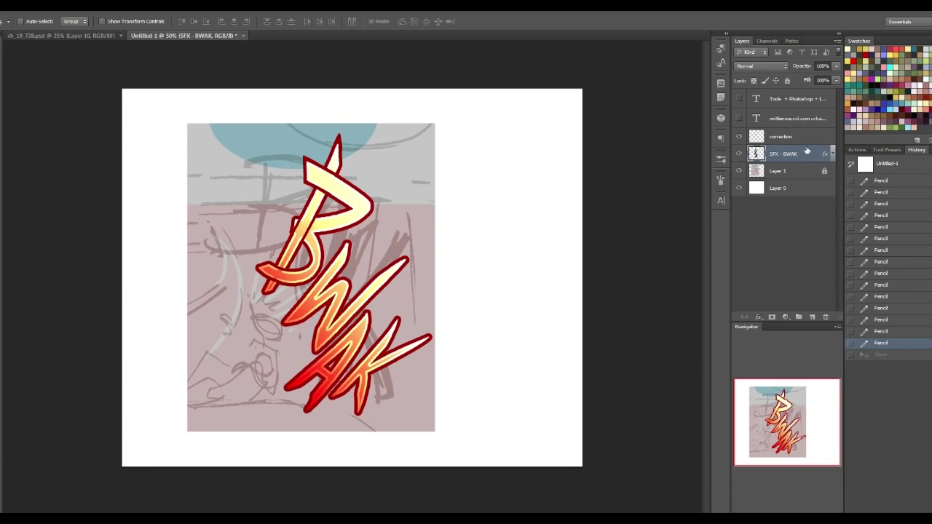
Step: Compare the BWAK lettering with and without the correction layer, leaving that layer hidden
click(740, 137)
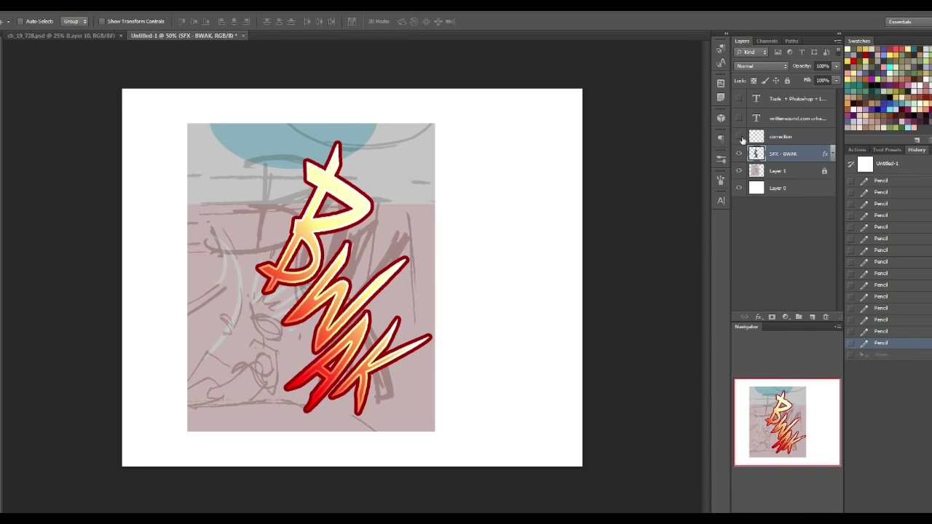
click(739, 137)
click(740, 139)
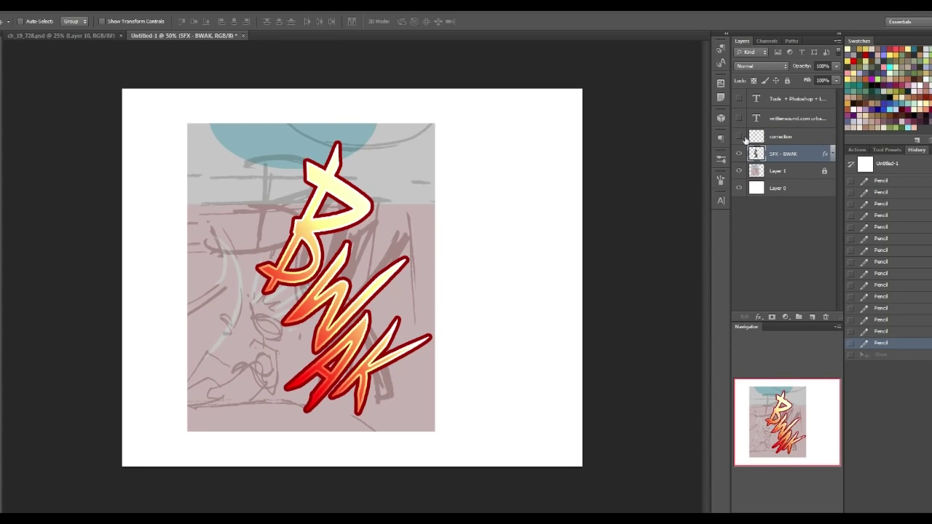